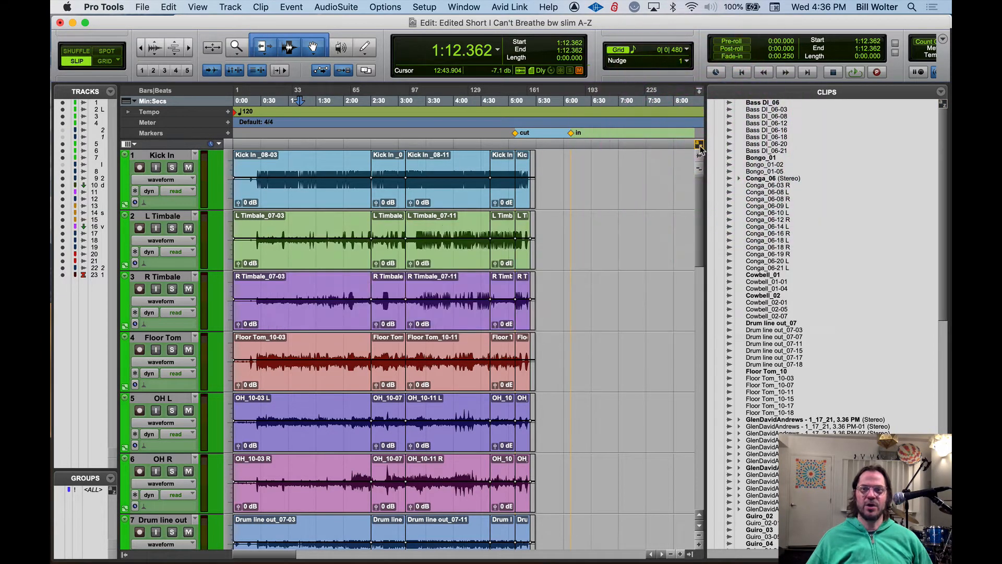
Switch keyboard focus to the Clips list, the Edit window and the Groups list in turn, then return it to the Edit window
click(942, 105)
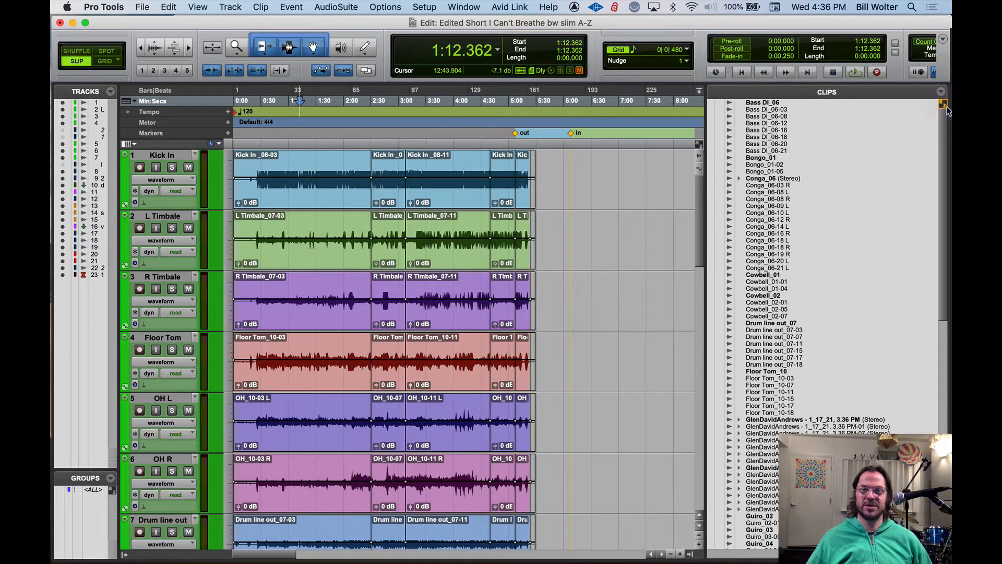
click(698, 145)
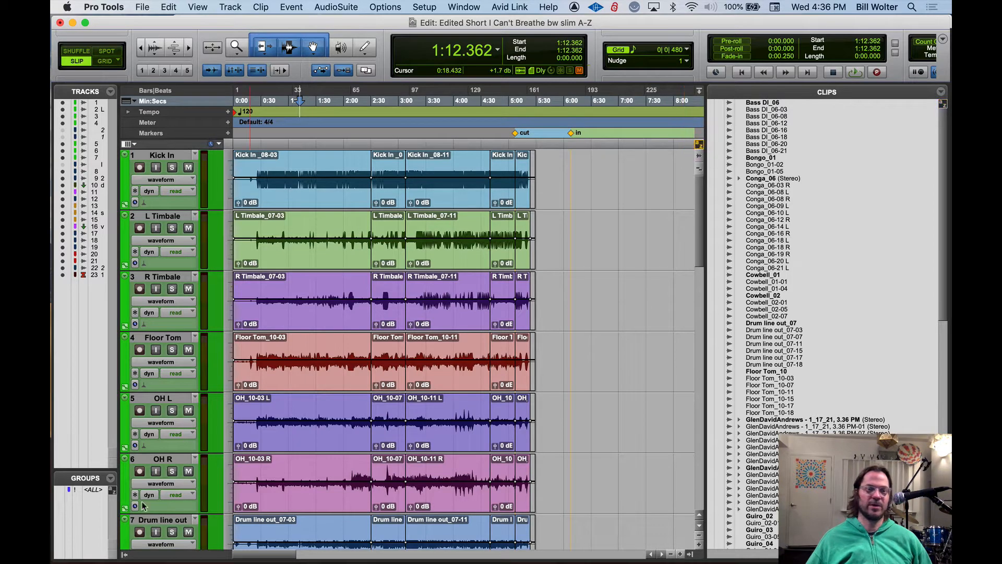
click(111, 490)
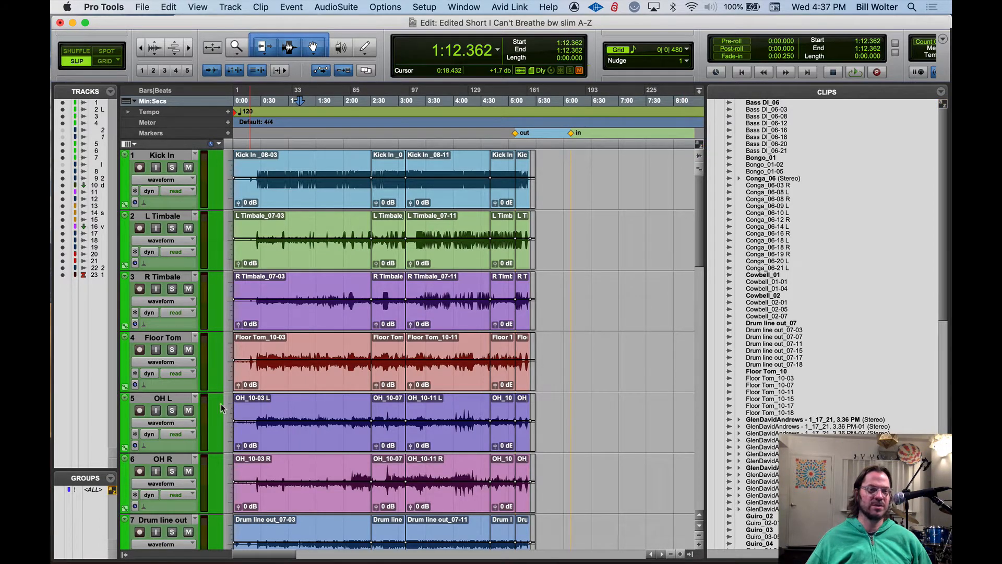
click(699, 145)
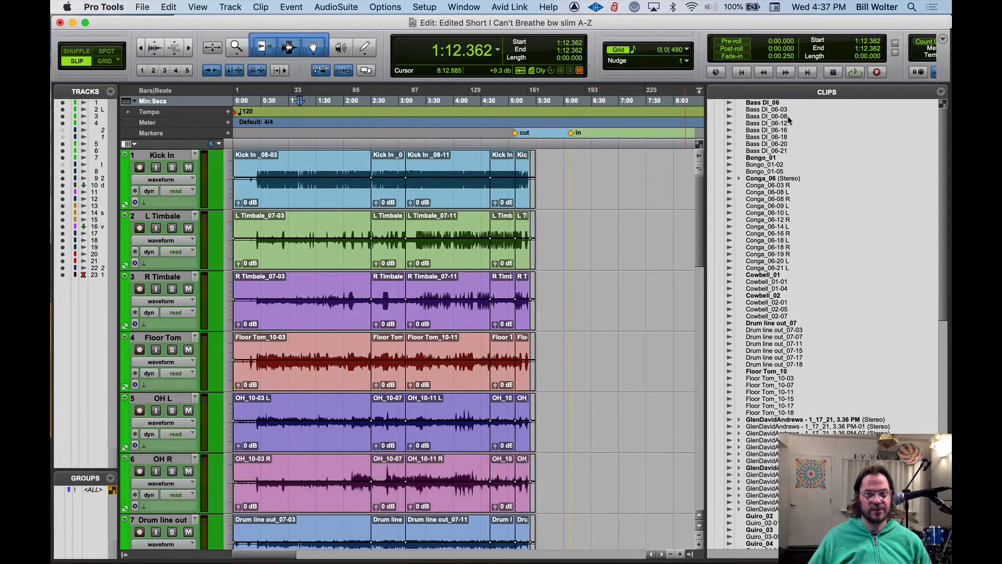
click(699, 144)
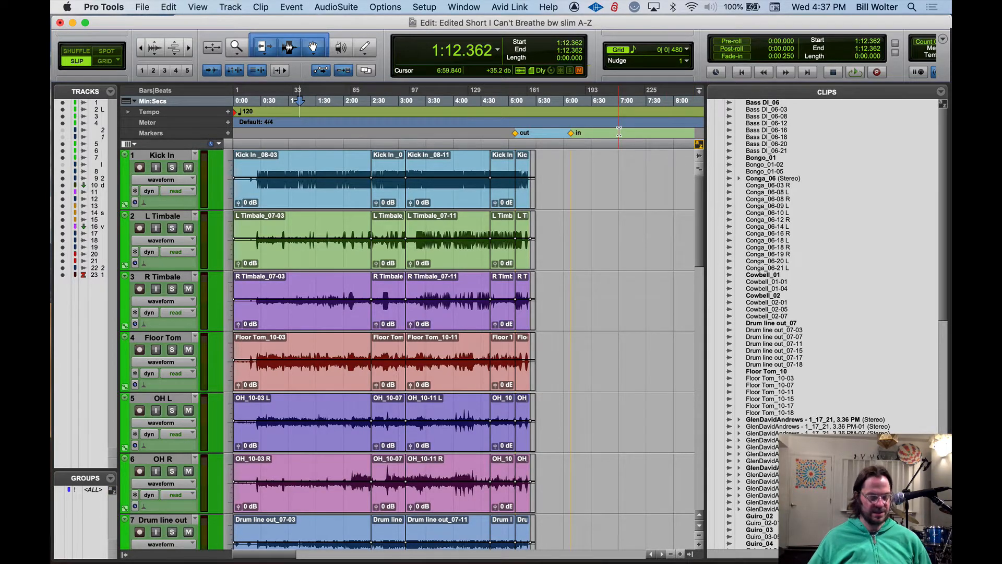
Zoom the timeline in three levels and back out using the Edit window's single-key commands
key(t)
key(t)
key(t)
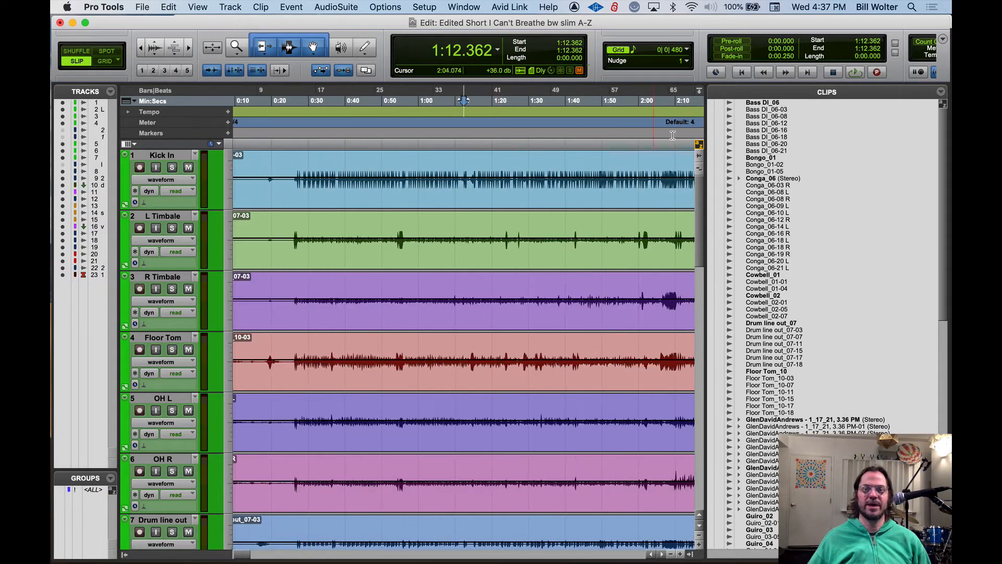
key(r)
key(r)
key(r)
key(r)
Give the Clips list keyboard focus to jump to the TRUMPET clip, then return focus to the Edit window
click(700, 146)
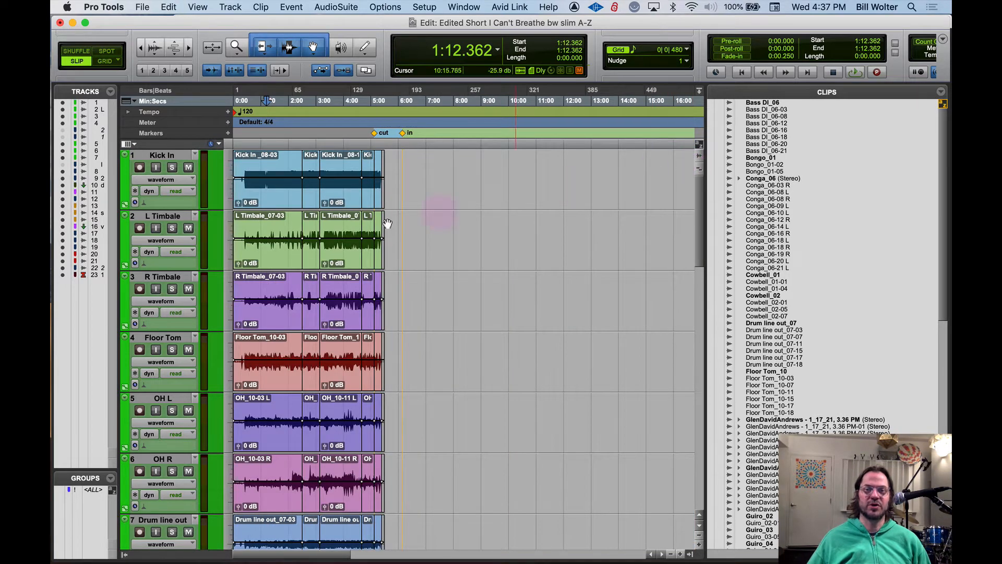
key(t)
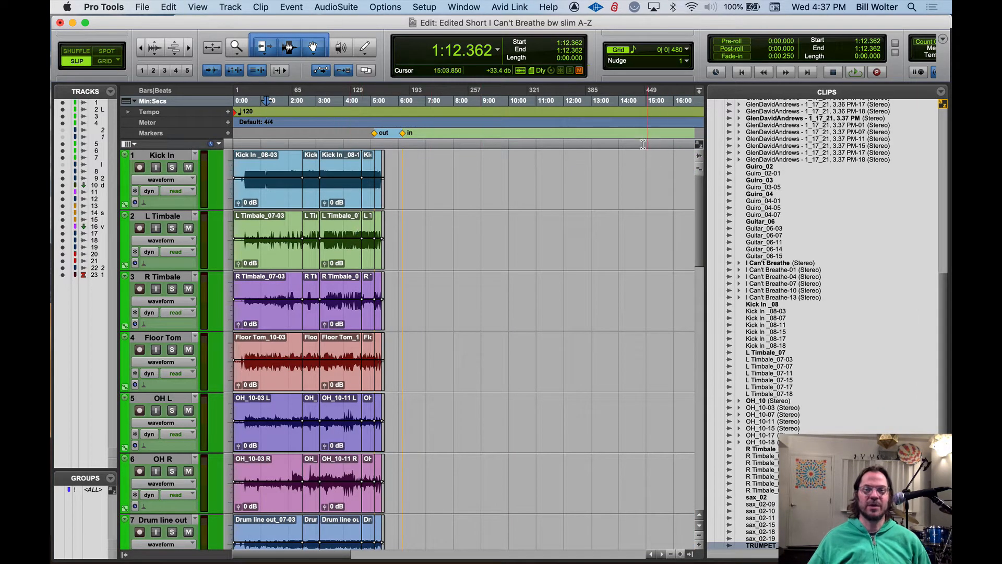
click(700, 146)
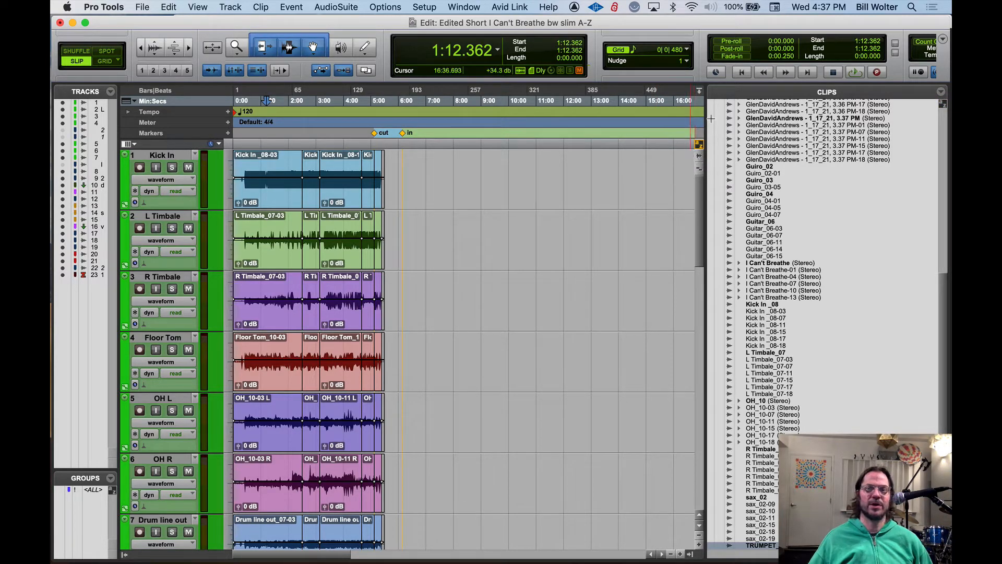
Hide and restore the Clips list, then hide and restore the Tracks and Groups lists
click(690, 554)
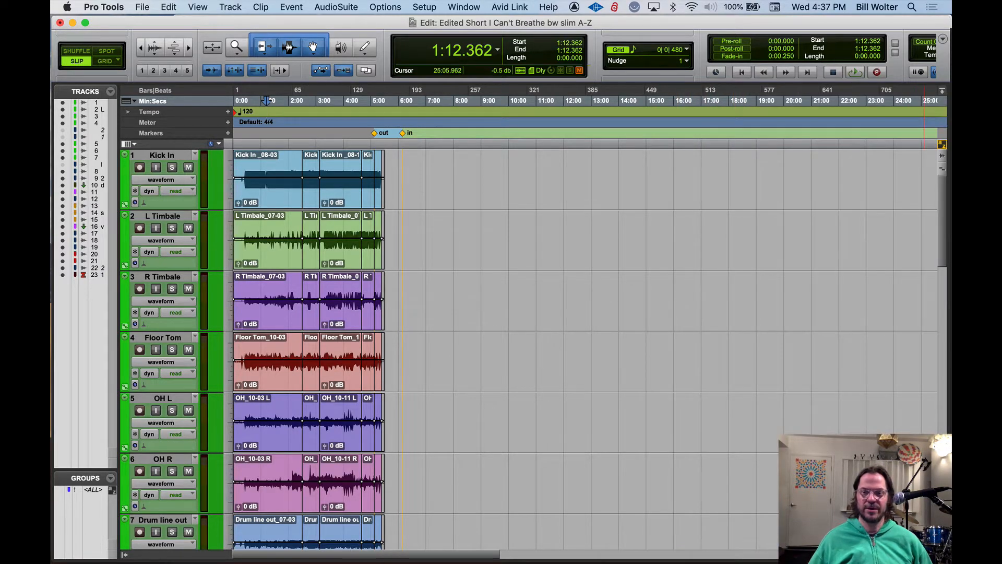
click(933, 555)
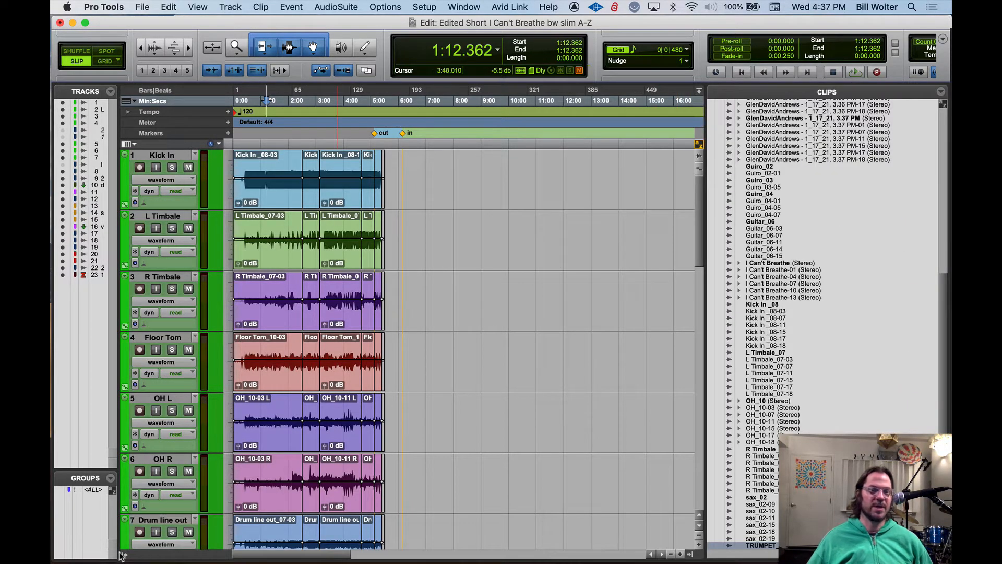
click(121, 555)
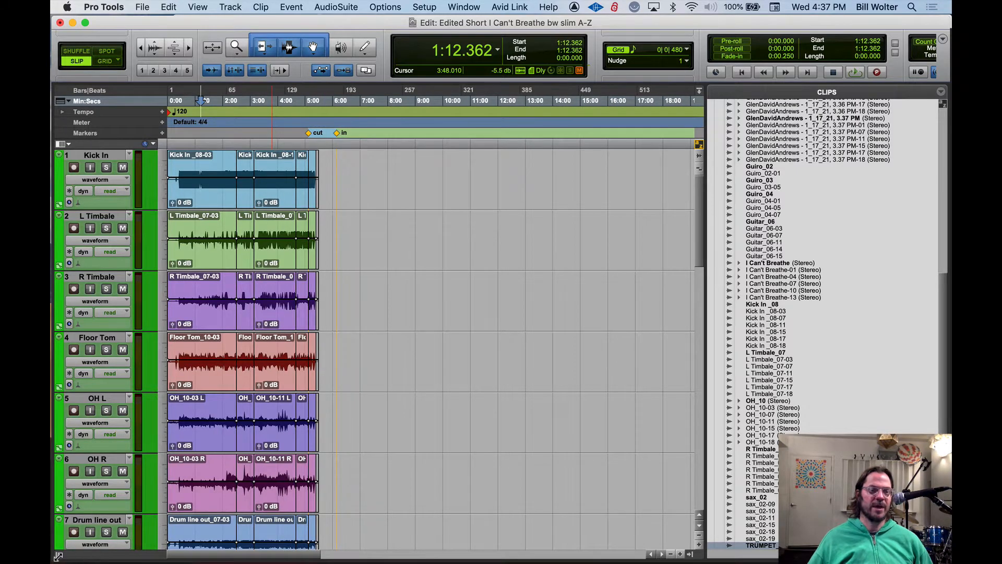
click(58, 556)
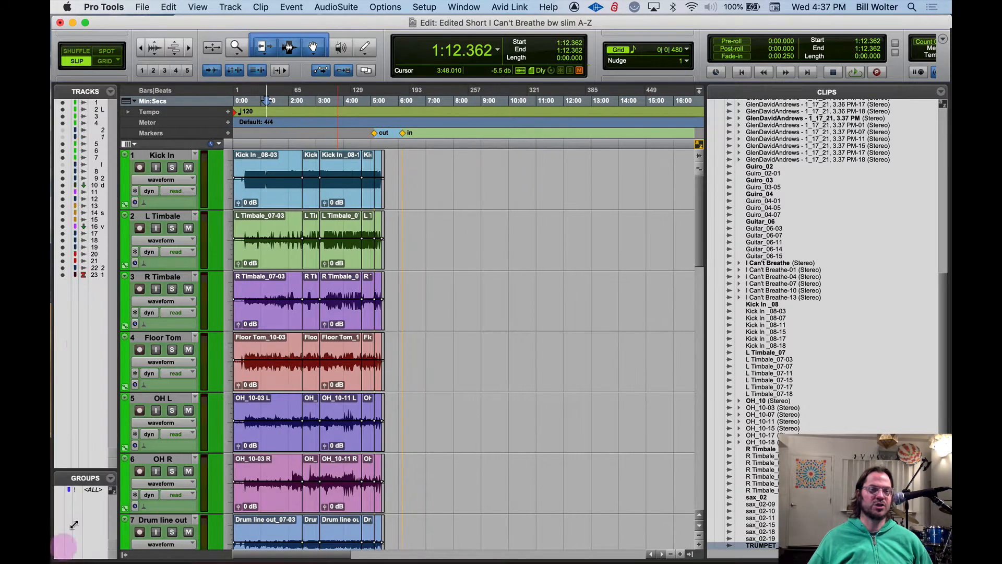
click(121, 555)
click(58, 557)
click(891, 359)
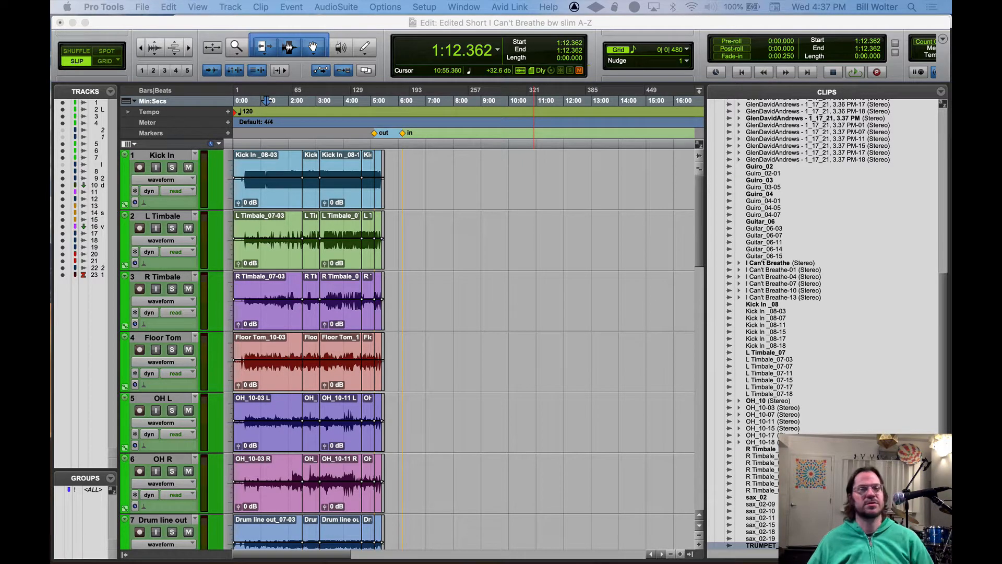
Place the edit cursor at about 1:24.6 on the Kick In track and zoom horizontally in and out around it
click(272, 169)
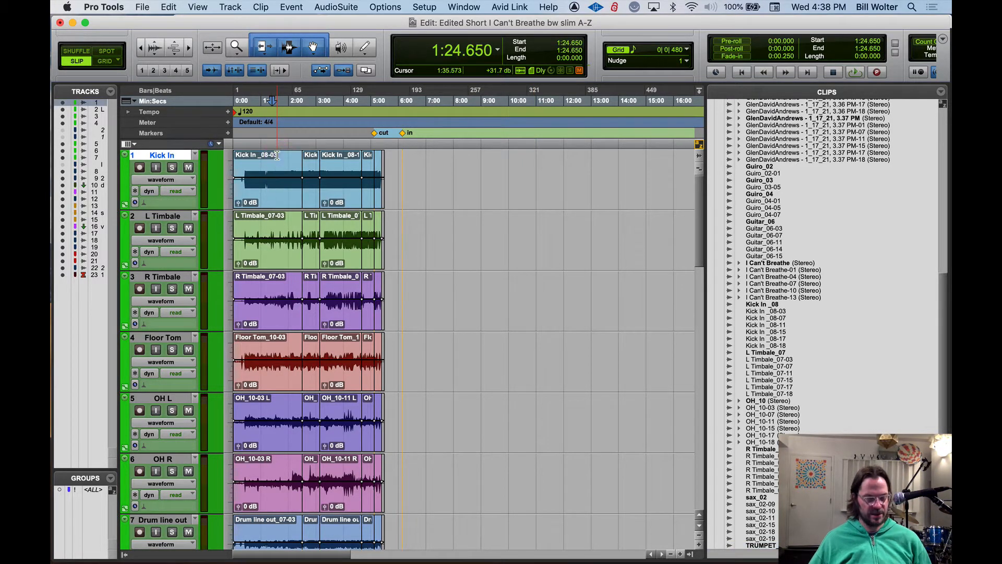
key(super+bracketright)
key(super+bracketright)
key(super+bracketright)
key(super+bracketright)
key(super+bracketleft)
key(super+bracketleft)
key(super+bracketleft)
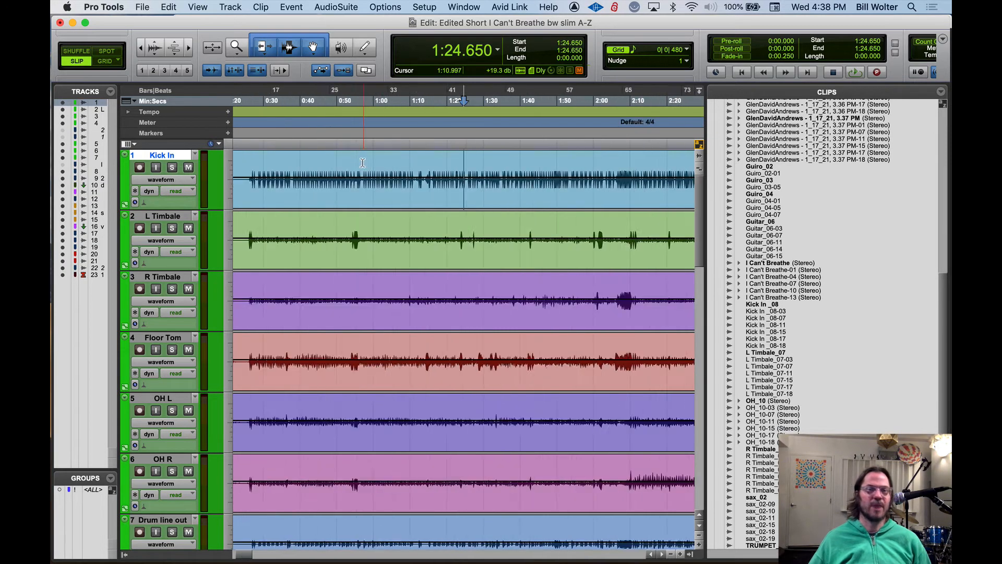
key(super+bracketright)
key(super+bracketleft)
key(super+bracketleft)
key(super+bracketleft)
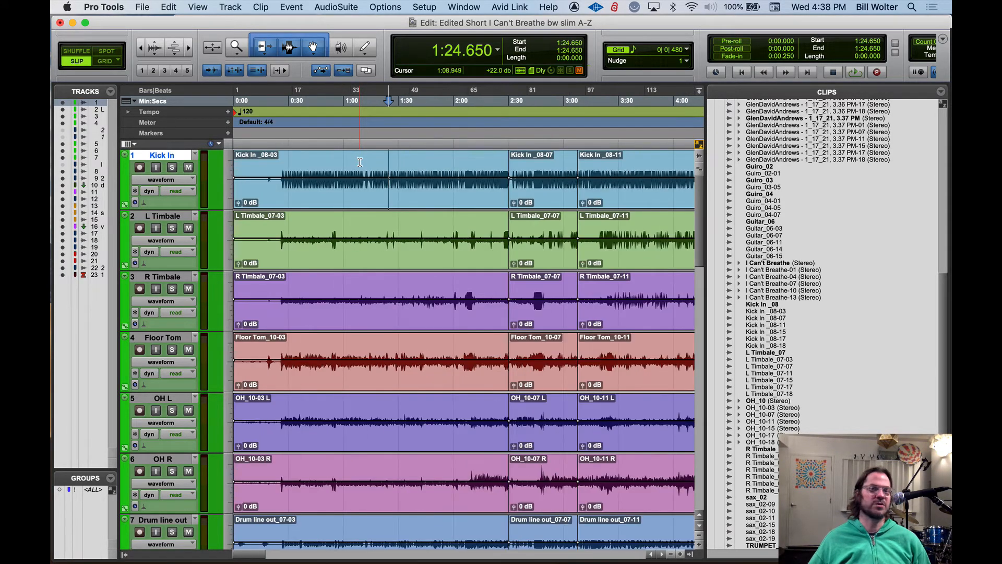
key(super+bracketright)
key(super+bracketright)
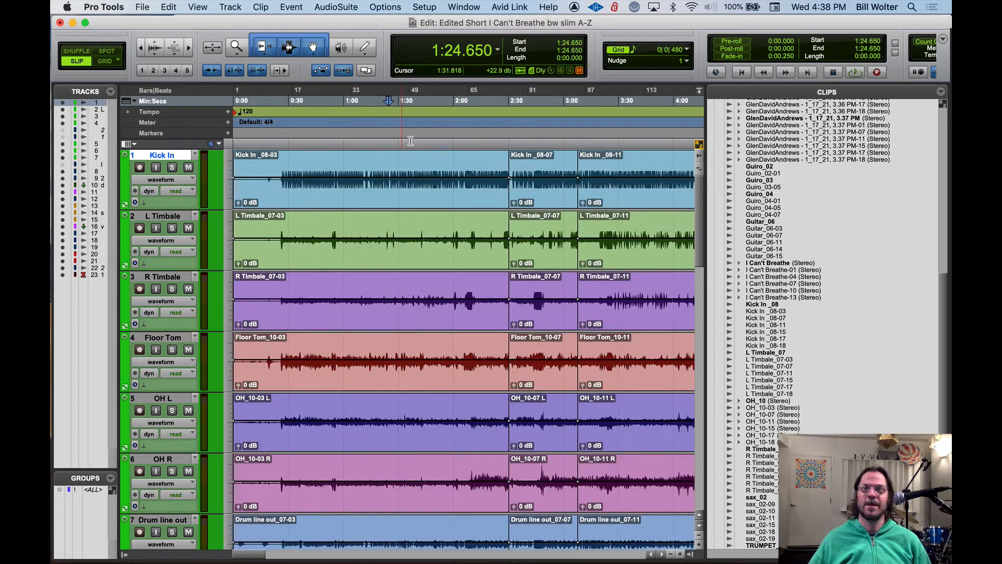
Select the Kick In _08-03 clip, a section of about 13 seconds from 0:51.9 on L Timbale, and the Kick In clip again
click(373, 199)
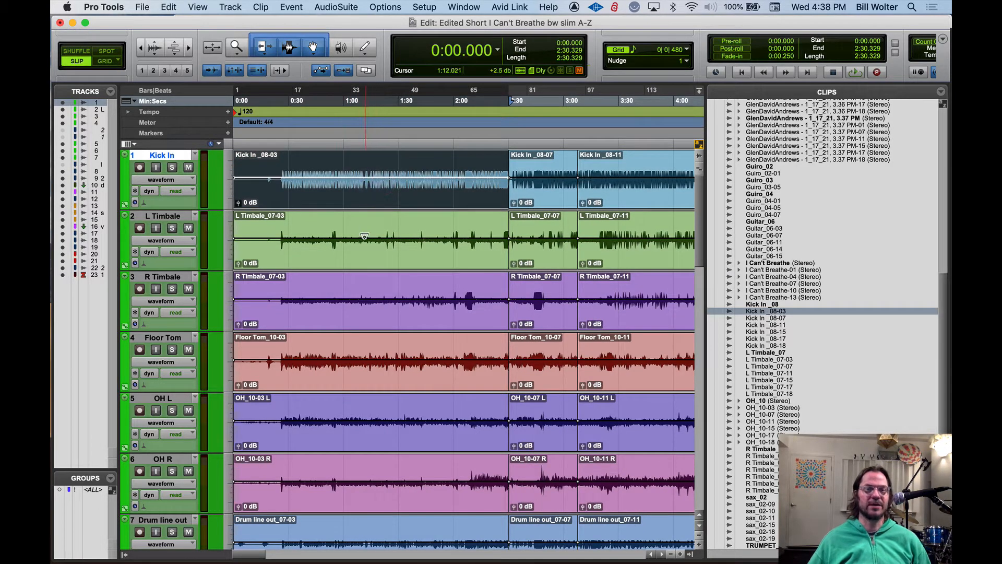
click(328, 227)
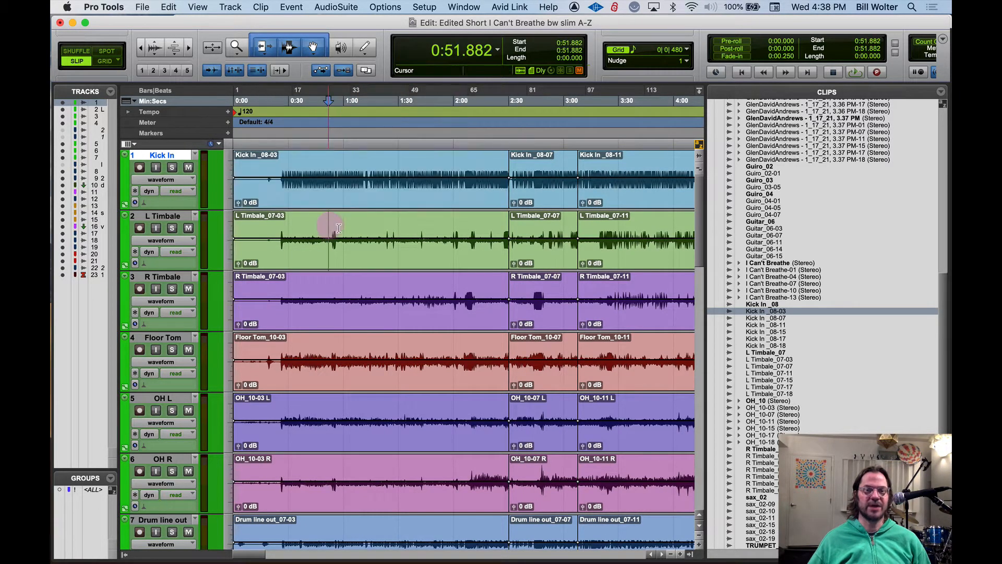
click(365, 194)
Select the L Timbale_07-03 clip and toggle the zoom onto it and back out
click(402, 262)
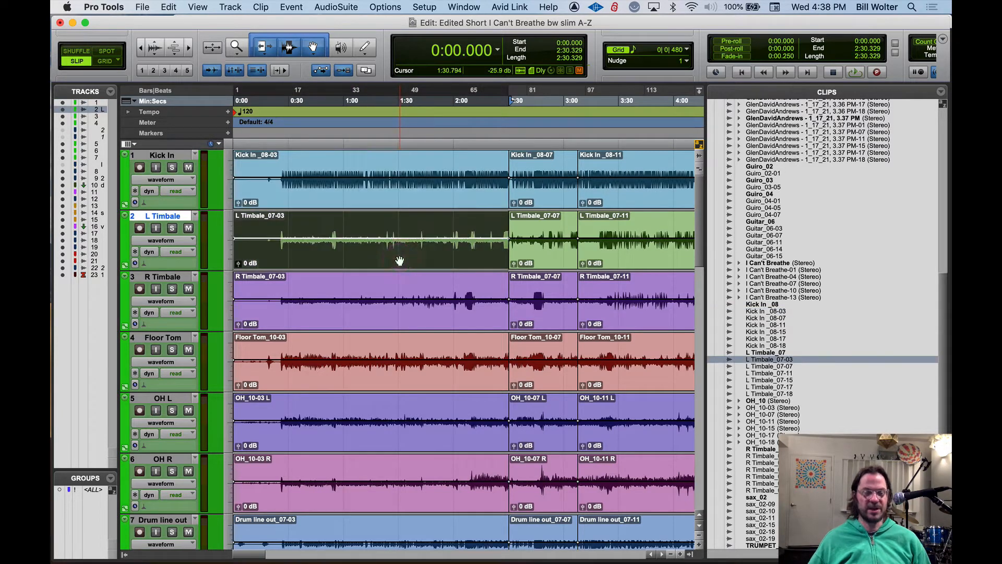
key(e)
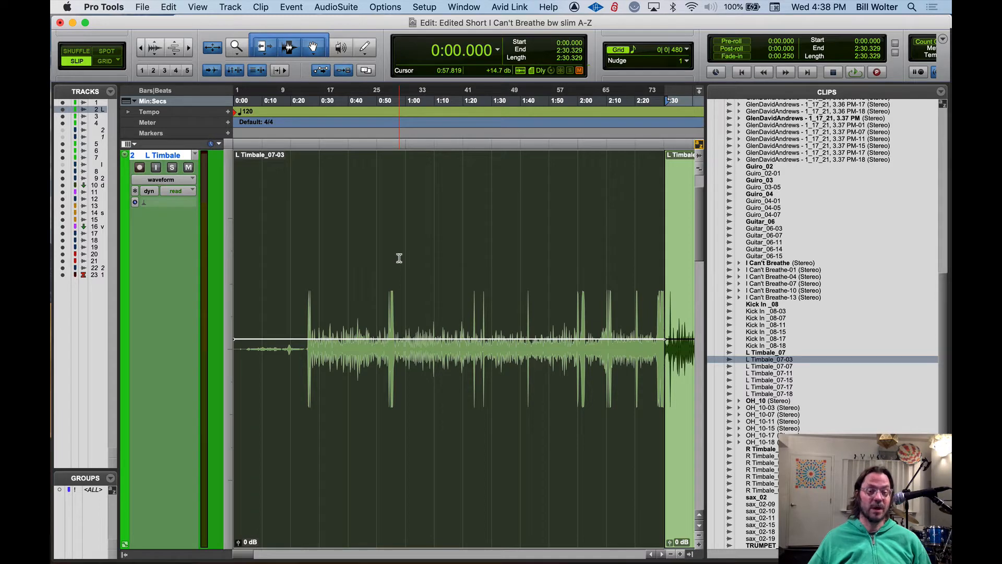
key(e)
Select the Kick In _08-03 clip and hide the Clips list
click(399, 201)
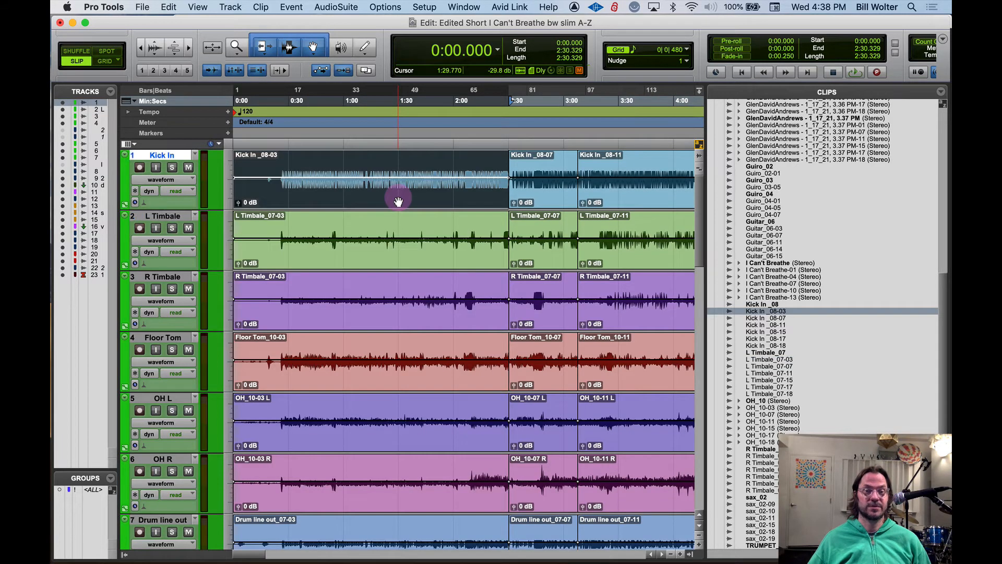
click(696, 554)
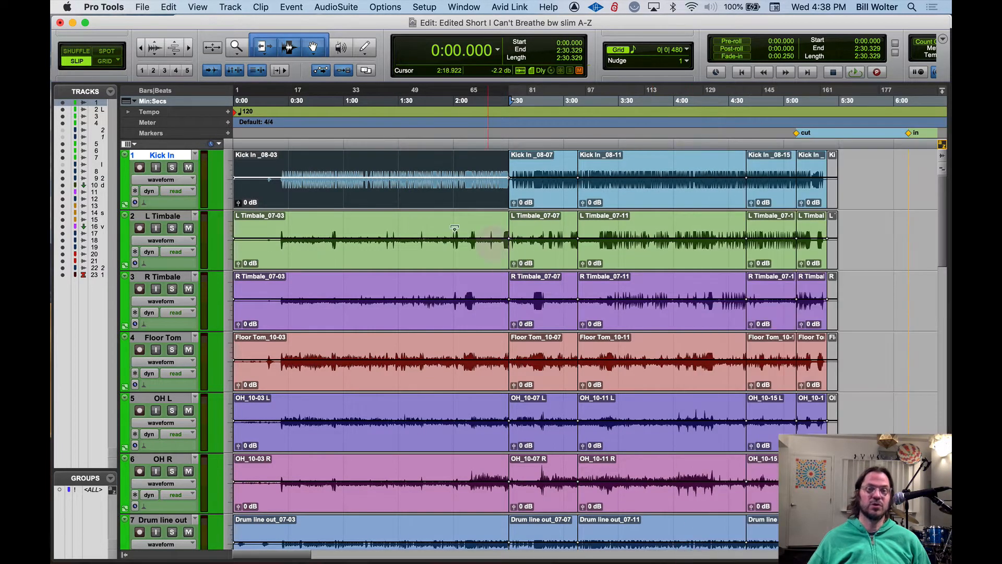
Select about 18 seconds of the L Timbale track from 1:20.6 and toggle the zoom onto it and back several times
drag(381, 231, 415, 228)
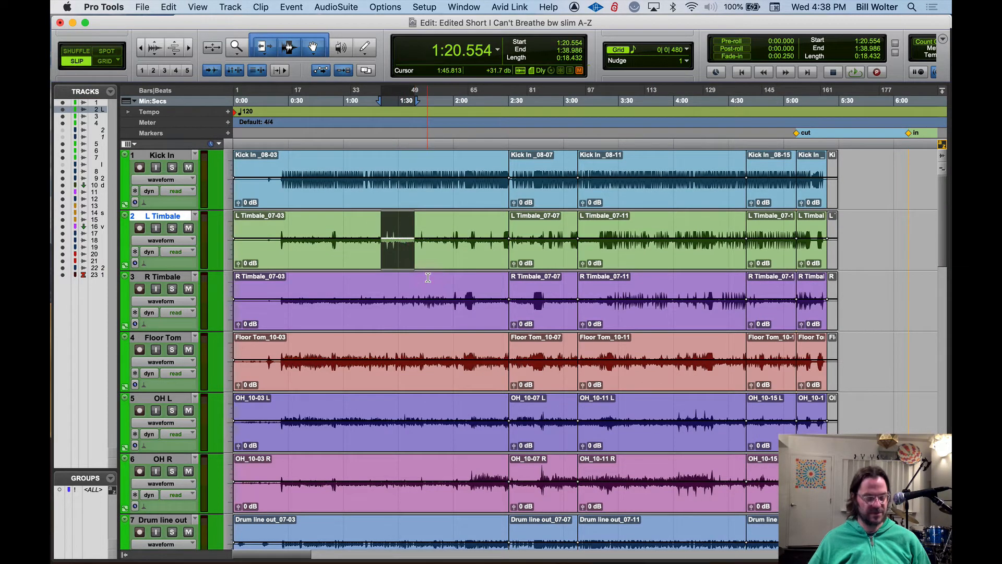
key(ctrl+e)
key(ctrl+e)
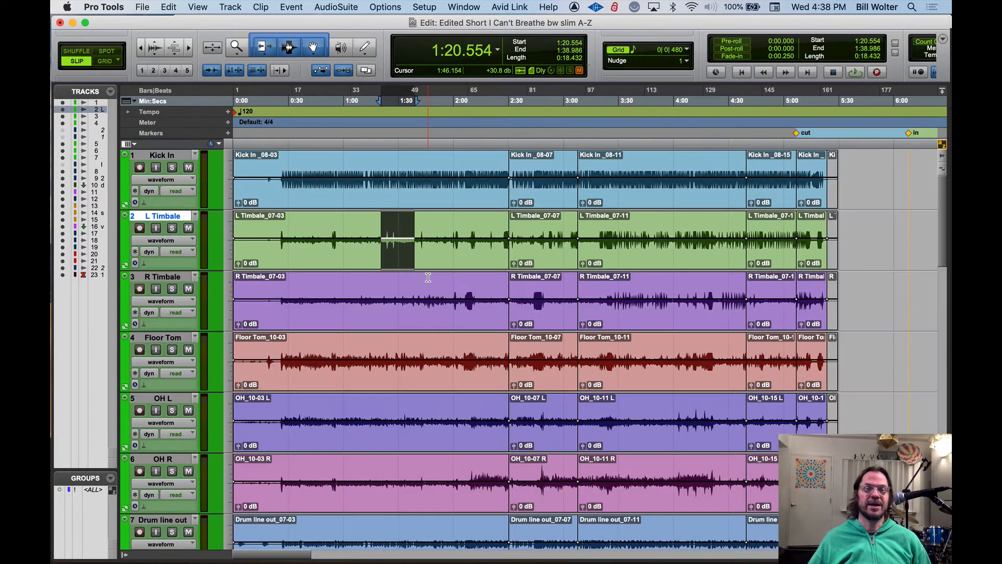
key(ctrl+e)
key(ctrl+e)
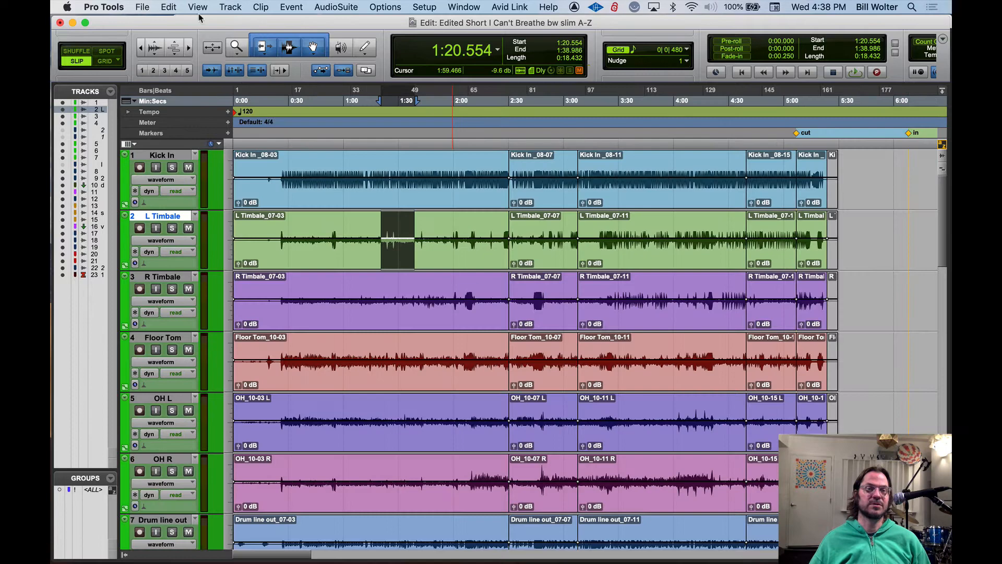
click(213, 49)
click(212, 49)
click(213, 48)
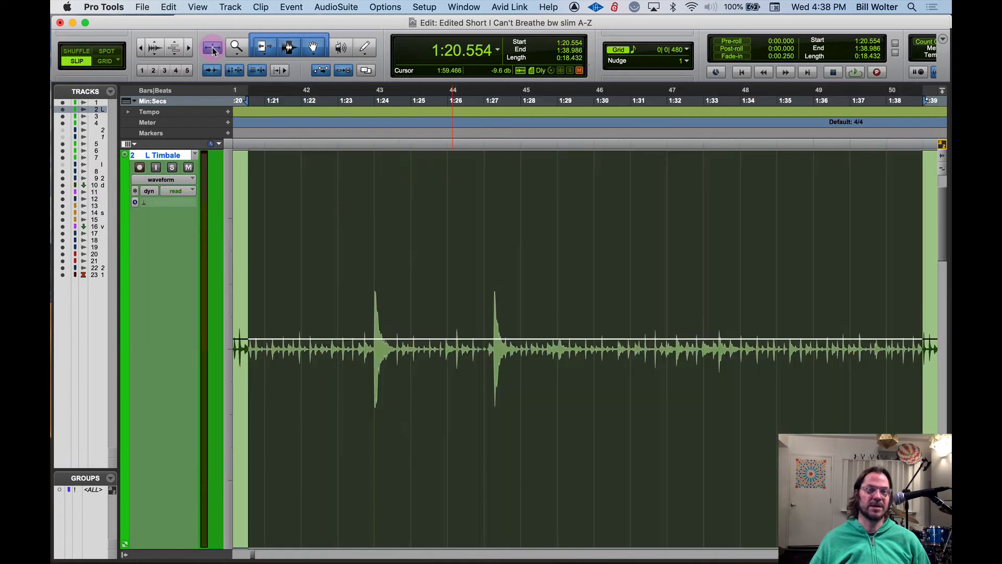
click(213, 50)
key(e)
key(e)
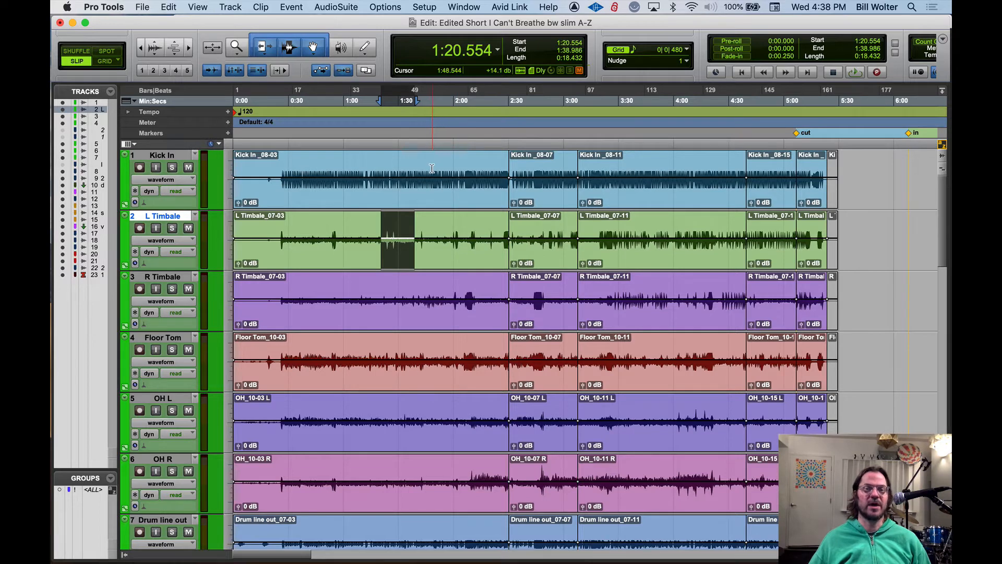
Select about 7 seconds of the Kick In track from 1:48.2 and toggle the zoom to fill the view with it
drag(434, 168, 447, 168)
key(e)
Select about 1.3 seconds of the enlarged Kick In waveform from 1:50.1 and toggle the zoom back to all tracks
key(e)
key(e)
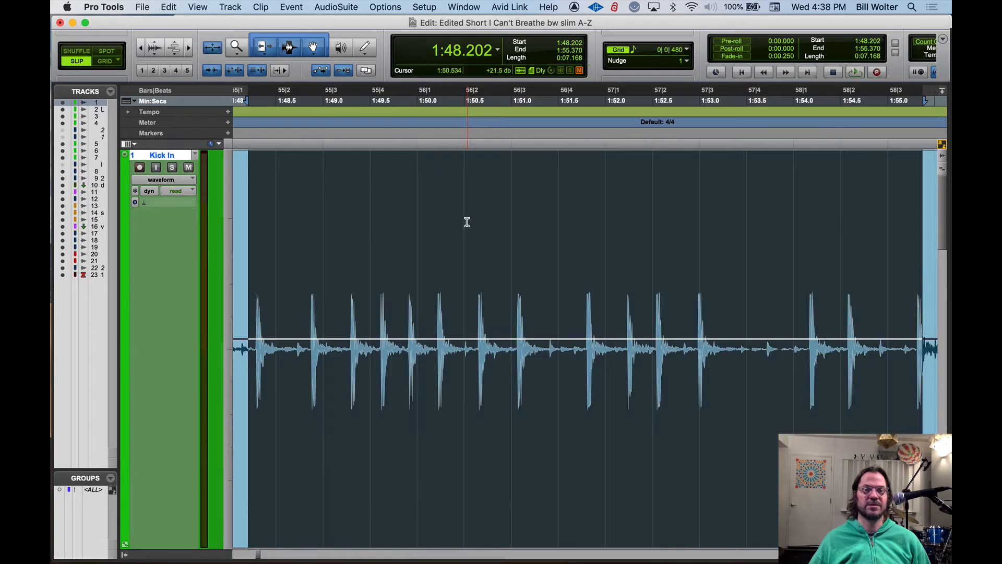
drag(425, 259, 544, 260)
key(e)
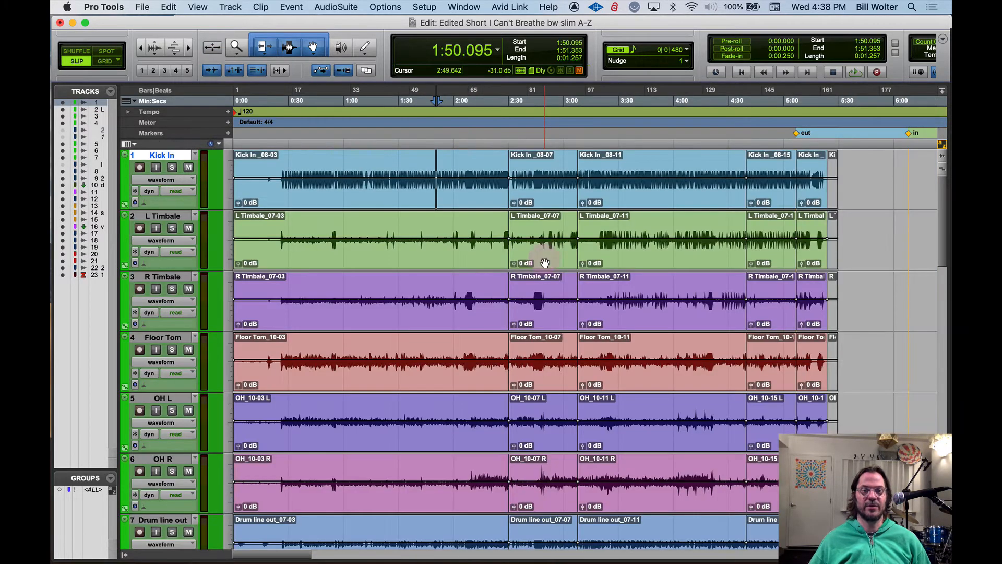
key(e)
key(e)
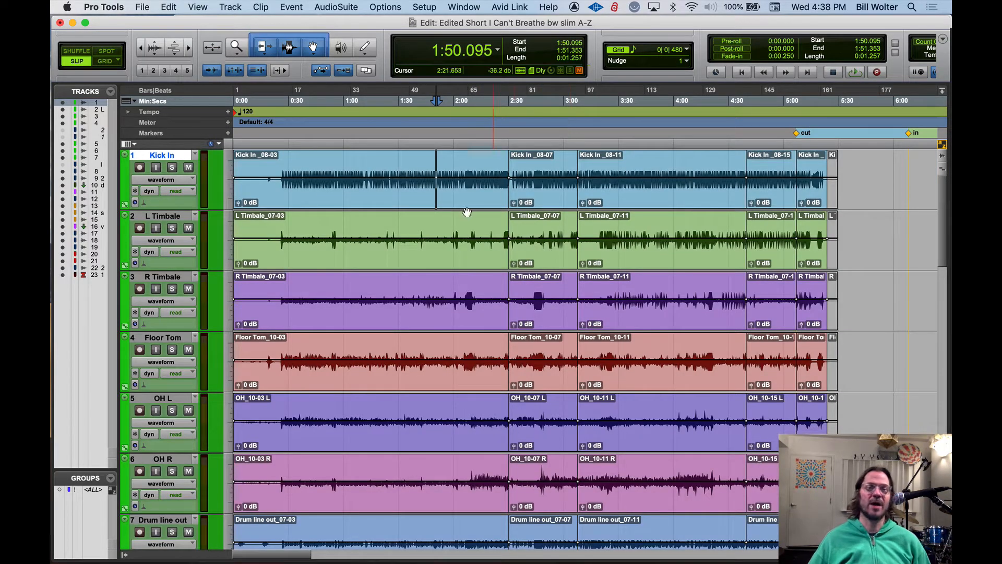
Select about 11.6 seconds of the Kick In track from 0:47.4
drag(354, 166, 370, 161)
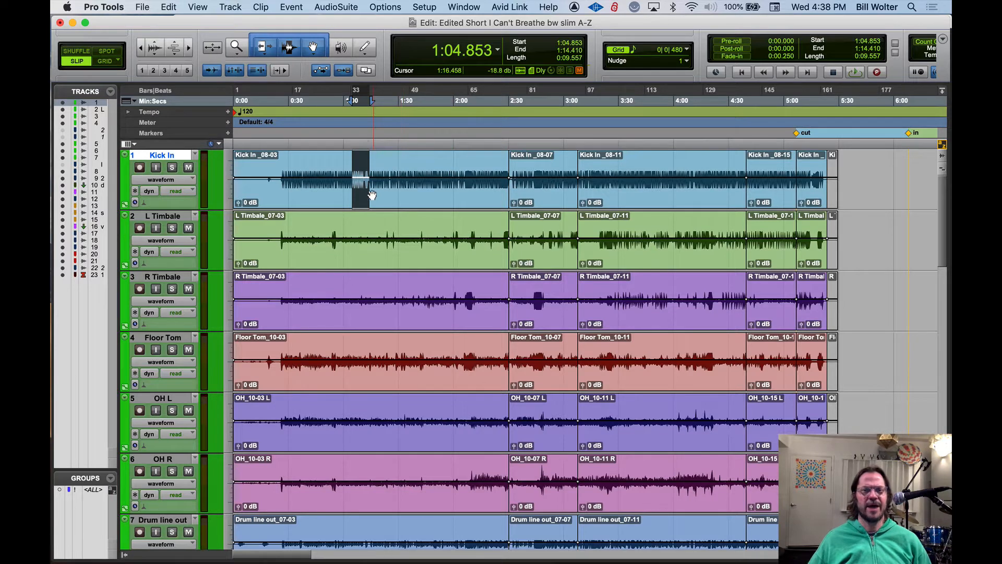
click(328, 168)
drag(320, 168, 341, 168)
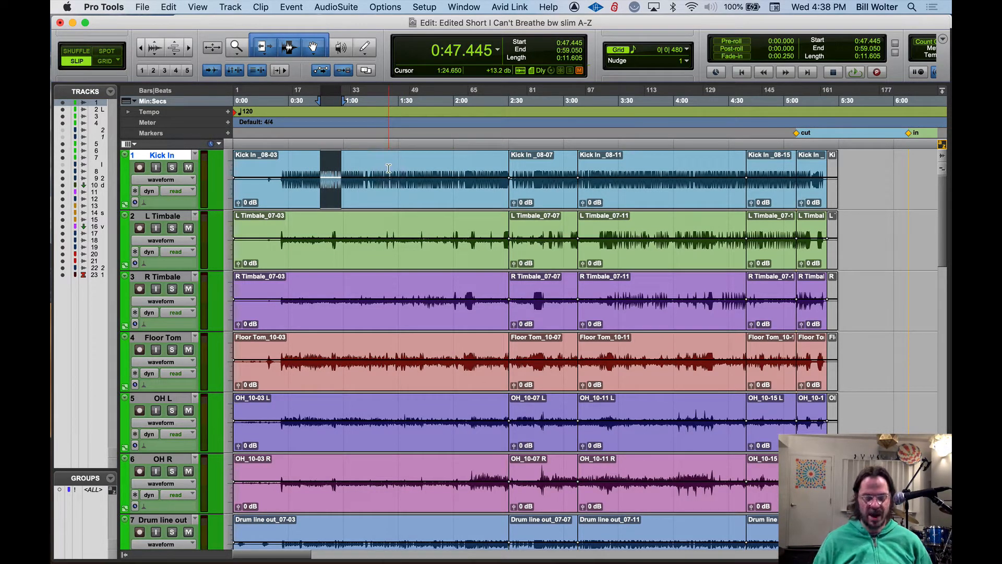
Move the time selection down six tracks from Kick In, then up two tracks to OH L
key(semicolon)
key(semicolon)
key(semicolon)
key(semicolon)
Move the time selection up and down through the drum tracks from OH L, passing OH R and ending on Kick In
key(semicolon)
key(semicolon)
key(p)
key(p)
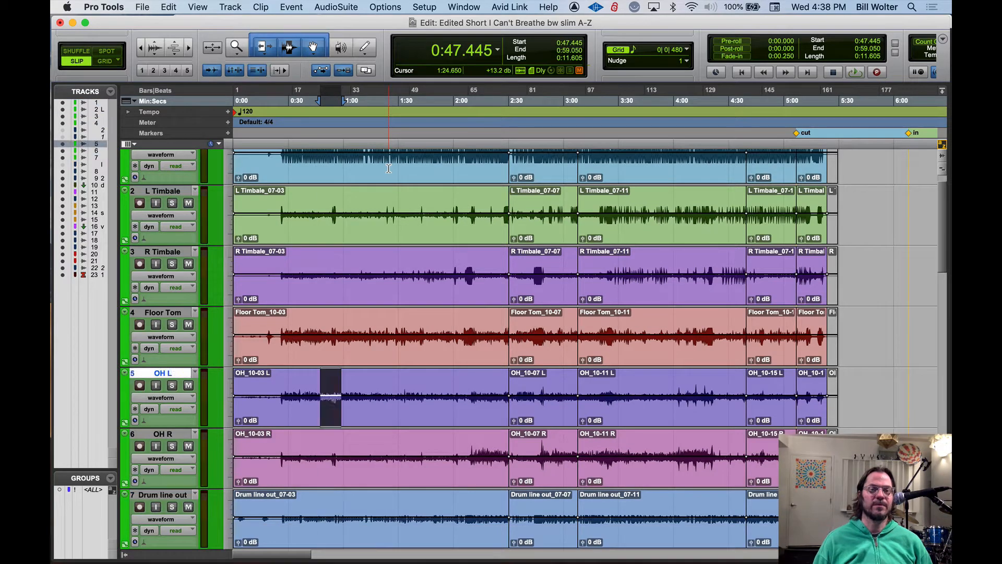
key(p)
key(p)
key(p)
key(p)
key(semicolon)
key(semicolon)
key(semicolon)
key(semicolon)
key(semicolon)
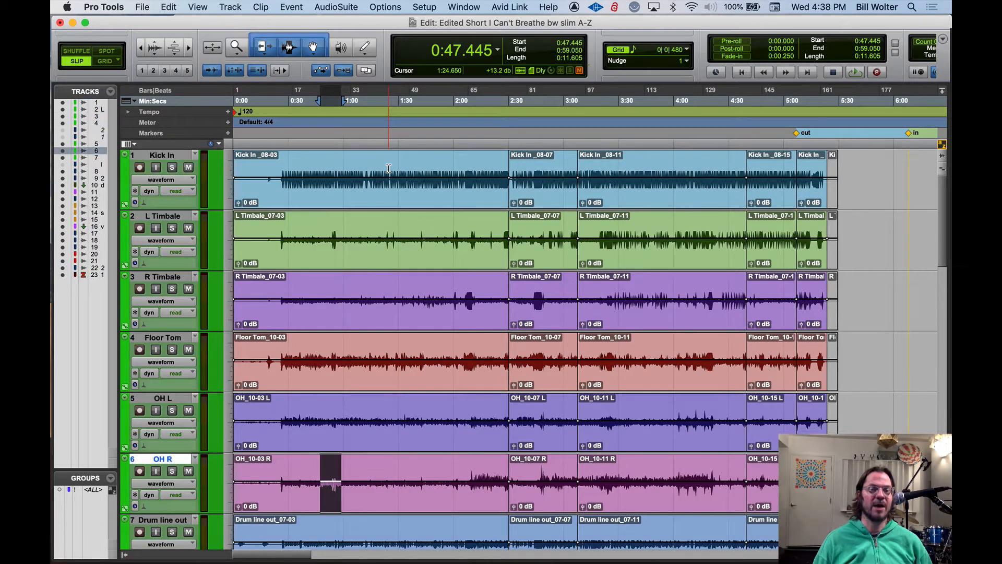
key(semicolon)
key(semicolon)
key(p)
key(p)
key(p)
key(p)
key(p)
key(p)
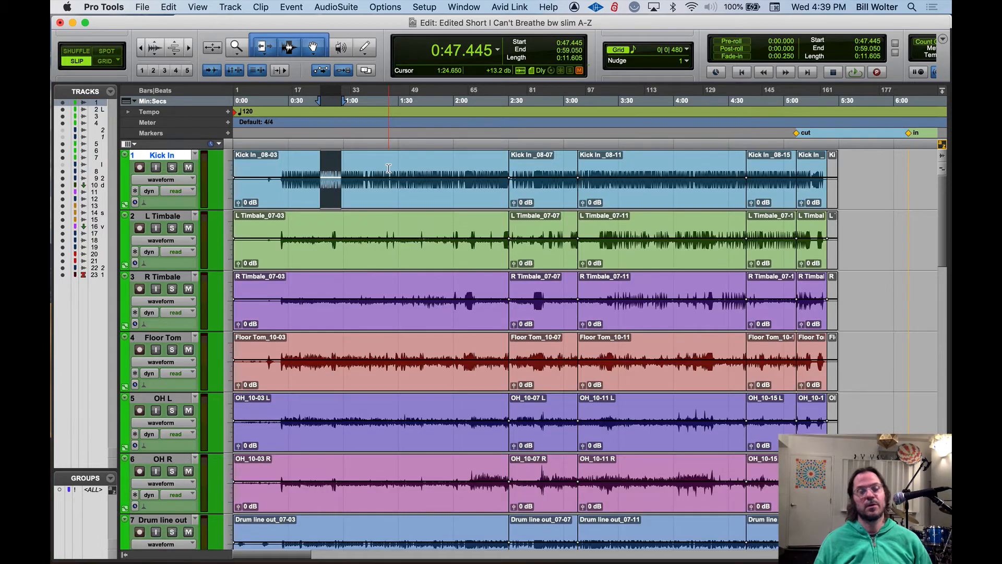
Zoom in horizontally around 1:25 on the Kick In track and place the edit cursor at about 1:20.3
click(389, 167)
key(t)
key(t)
key(t)
key(t)
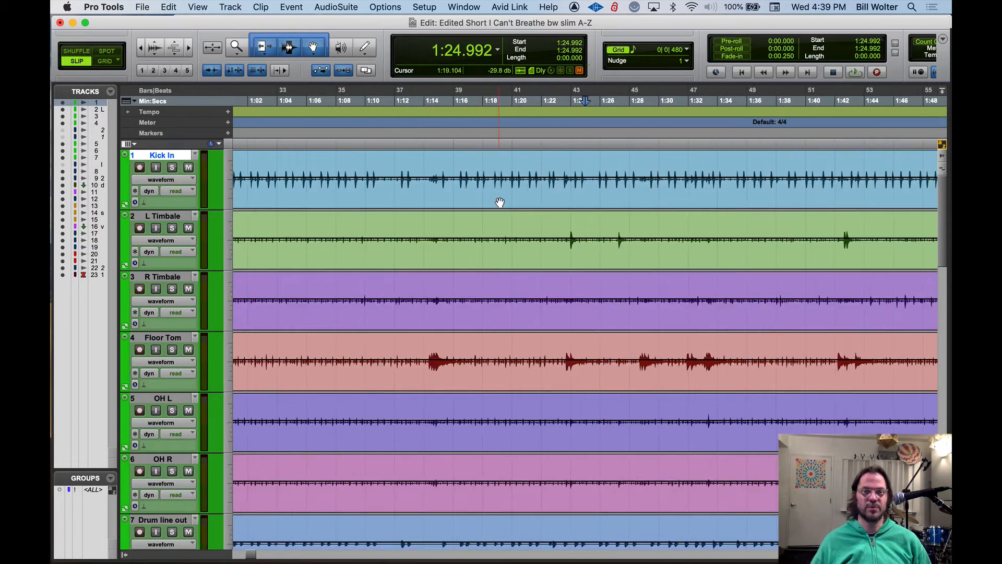
click(448, 165)
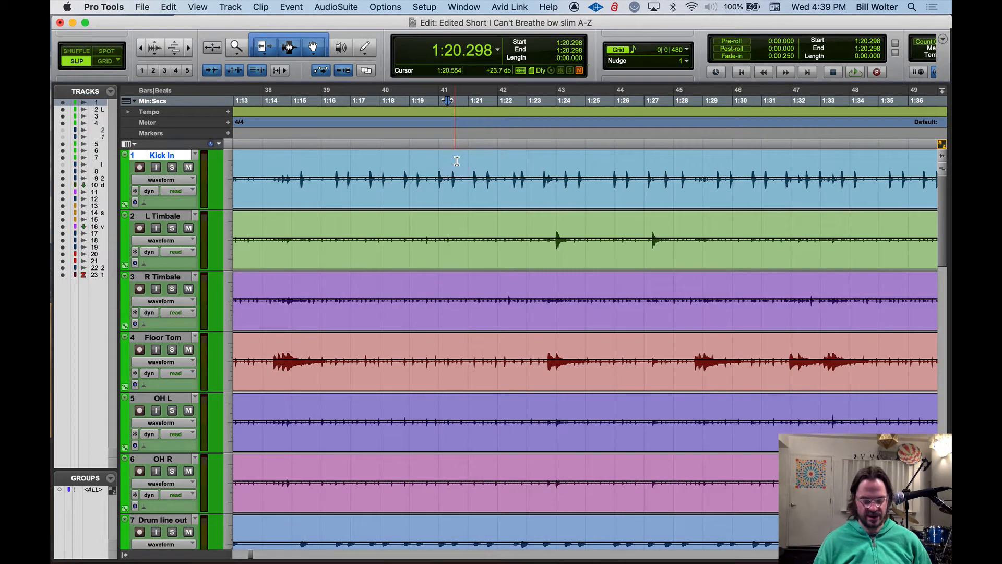
Move the edit cursor down track by track from Kick In as far as Trumpet 2 and back up to Kick In
key(semicolon)
key(semicolon)
key(semicolon)
key(semicolon)
key(semicolon)
key(semicolon)
key(semicolon)
key(semicolon)
key(semicolon)
key(p)
key(p)
key(p)
key(p)
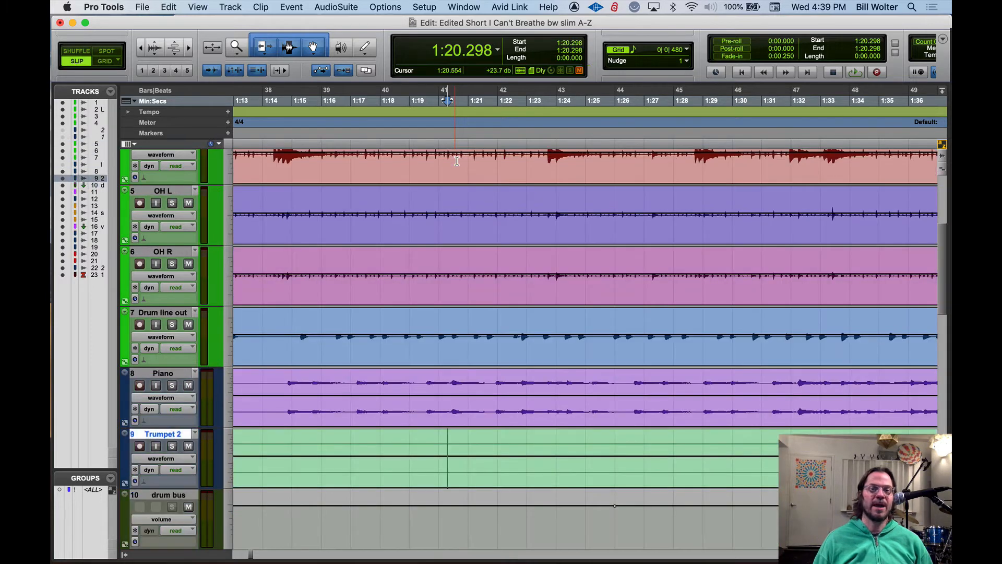
key(p)
key(p)
key(p)
key(p)
key(p)
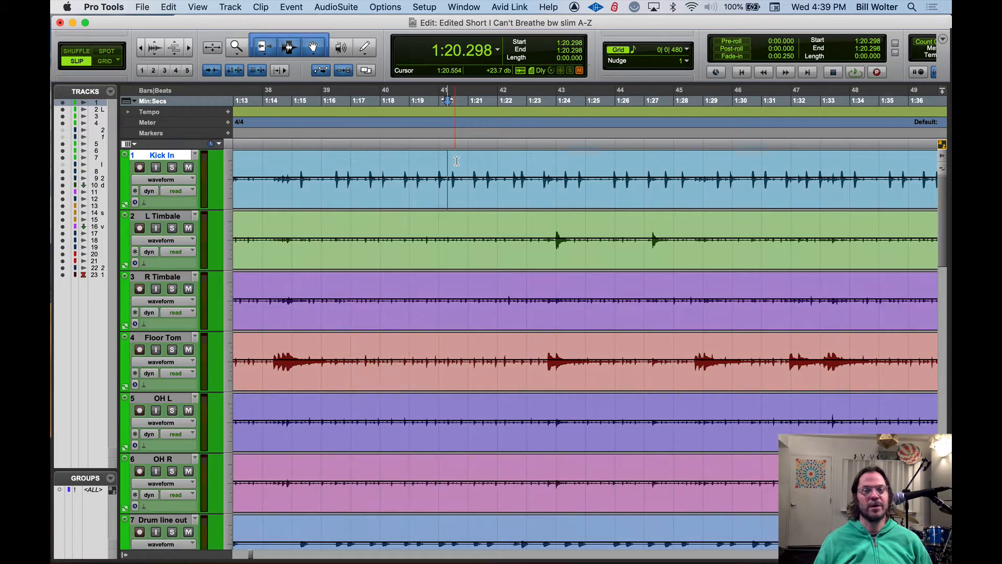
Cut about 3.9 seconds of Kick In from 1:18.6 and paste it at the same time on the Floor Tom track
drag(397, 165, 510, 165)
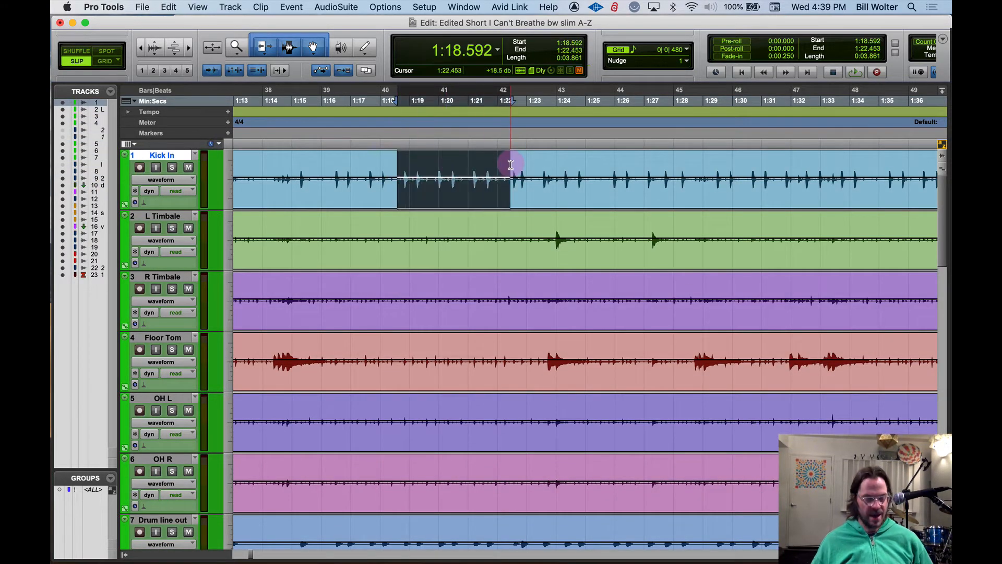
key(Delete)
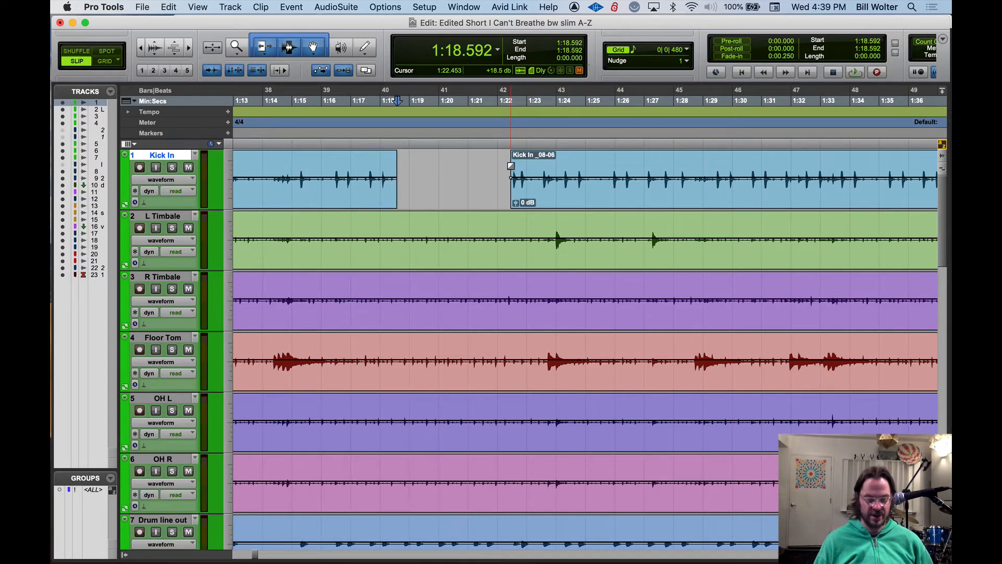
key(semicolon)
key(semicolon)
key(semicolon)
key(super+v)
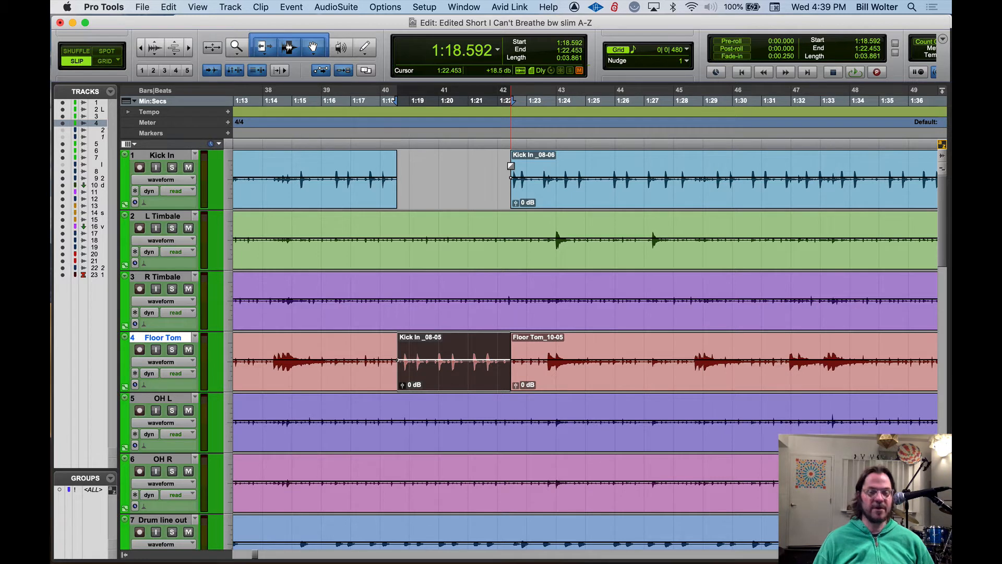
Undo the paste on Floor Tom and the cut on Kick In
key(super+z)
key(super+z)
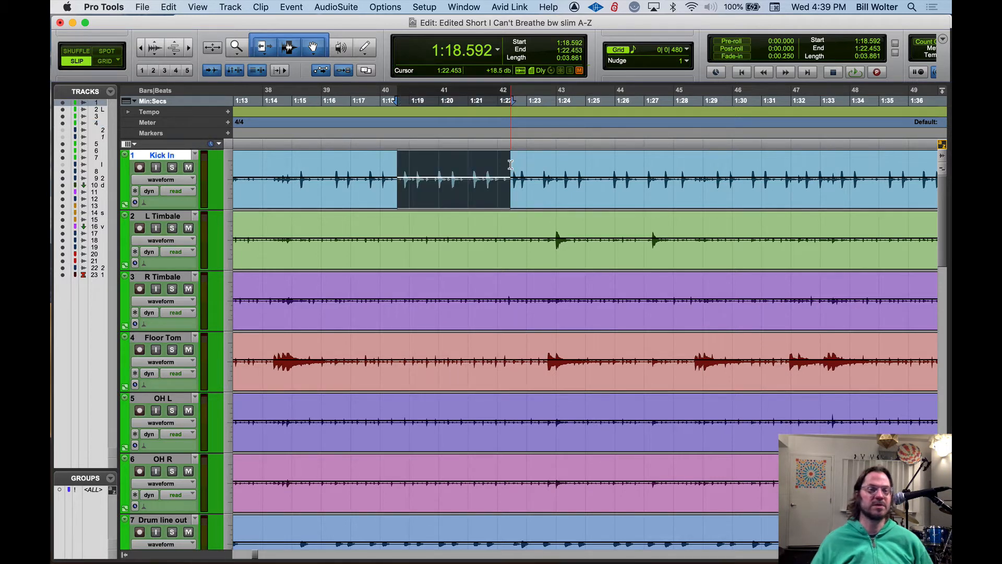
Switch the Kick In track from waveform view to volume view
click(160, 179)
click(432, 176)
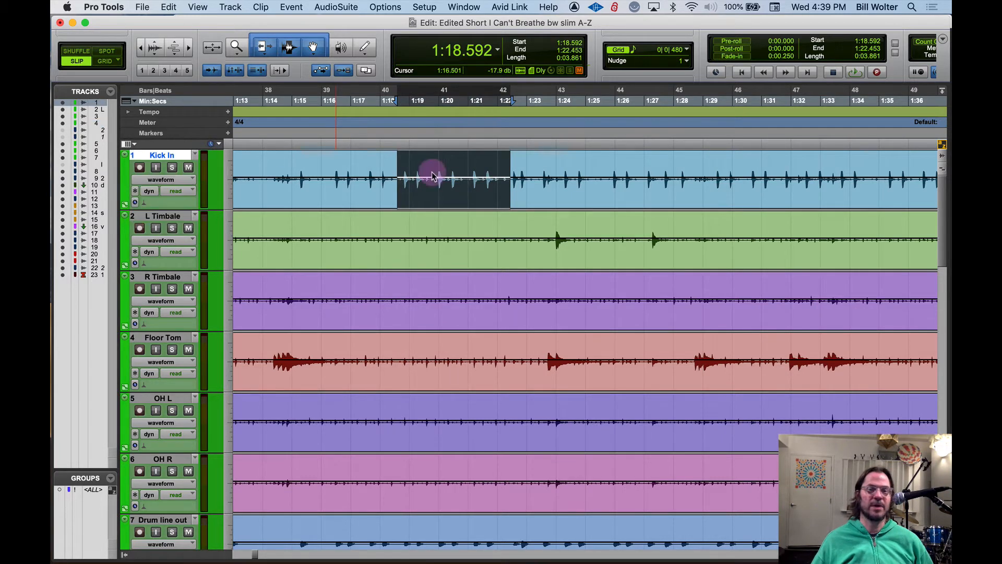
key(ctrl+minus)
Add volume breakpoints with the Grabber on Kick In between about 1:16.6 and 1:22, shaping two dips in the automation line
click(313, 47)
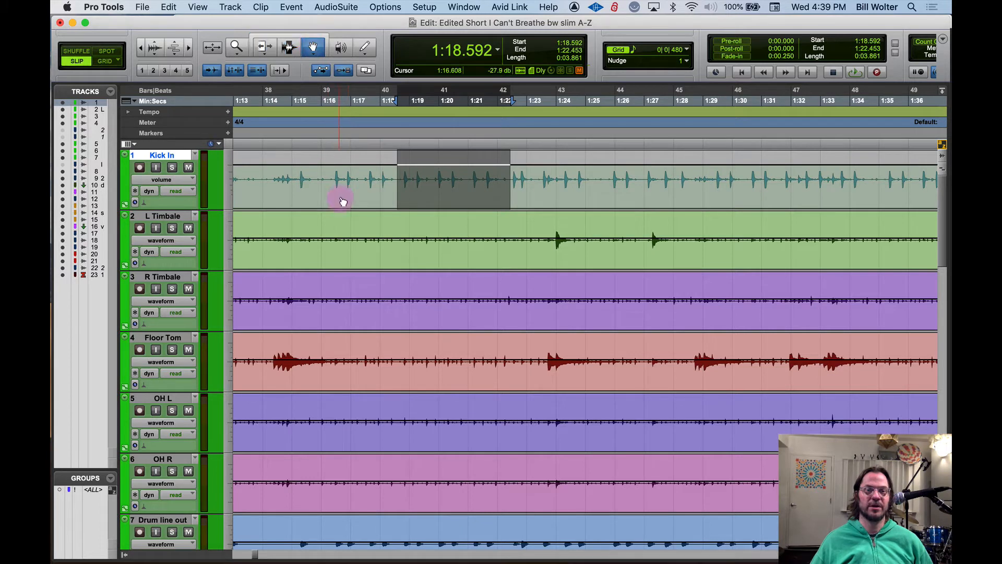
click(340, 165)
click(447, 172)
click(507, 163)
drag(449, 171, 381, 185)
click(398, 168)
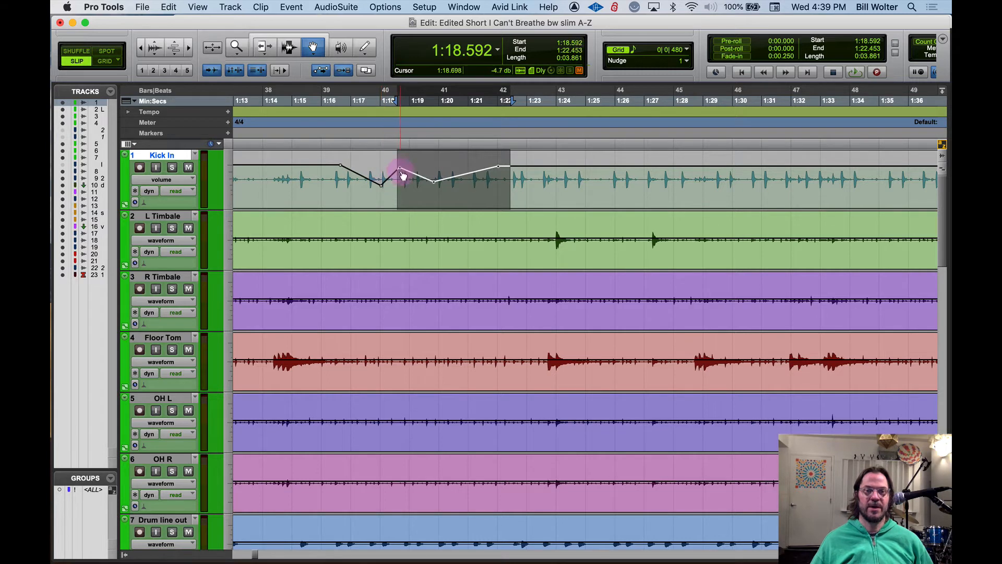
Copy about 6.6 seconds of Kick In's volume automation from 1:16.3 and move the selection down to Floor Tom
click(290, 36)
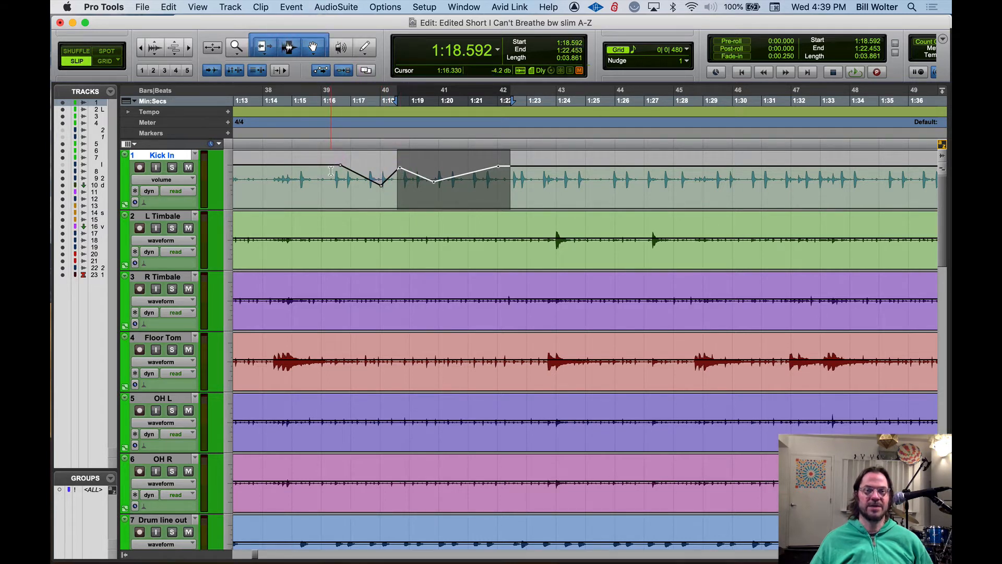
drag(331, 172, 524, 180)
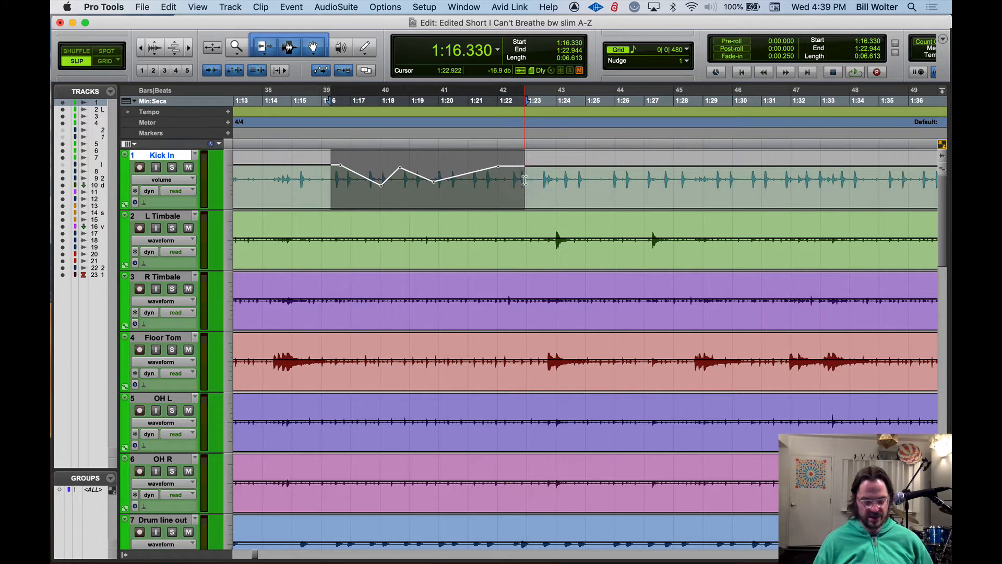
key(semicolon)
key(semicolon)
key(semicolon)
key(semicolon)
key(p)
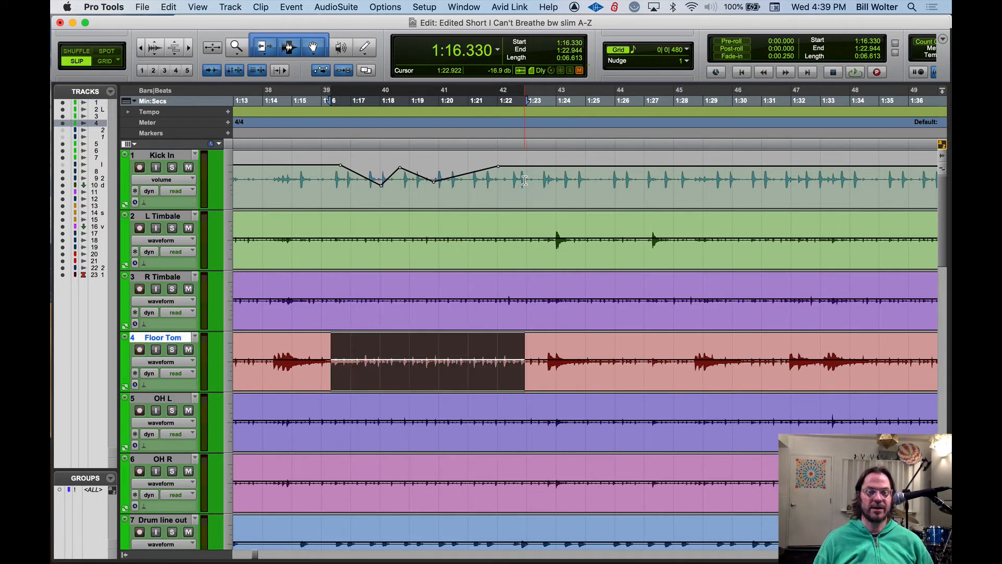
Switch the Floor Tom track to volume view and paste the copied volume automation into the selection
key(ctrl+minus)
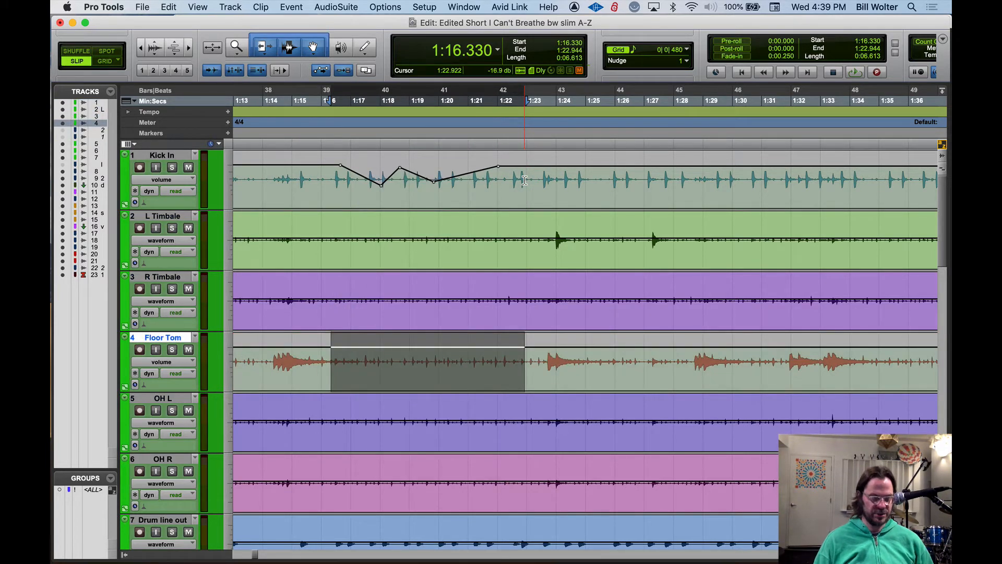
key(super+v)
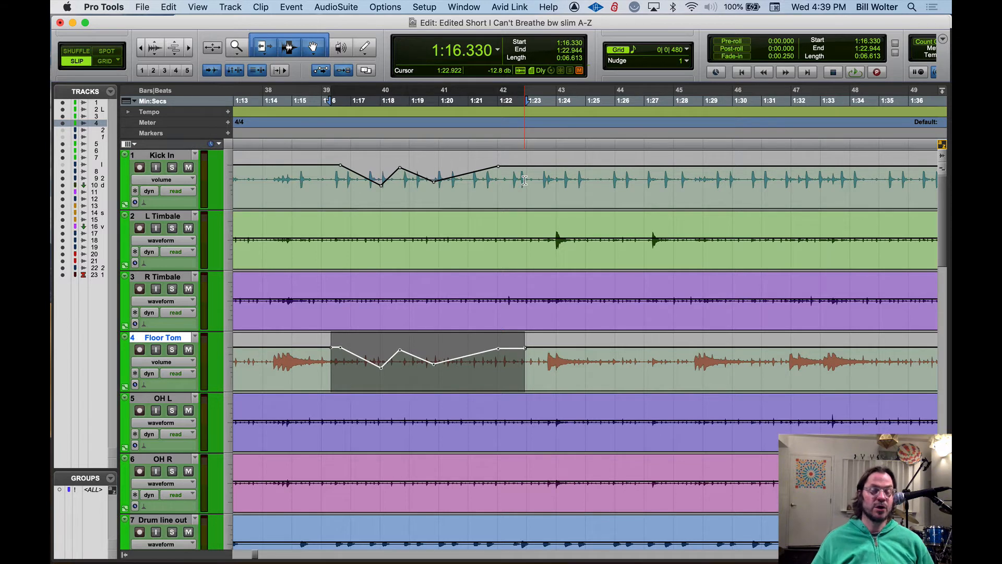
Undo the automation paste on Floor Tom and the volume breakpoint edits on Kick In
key(super+z)
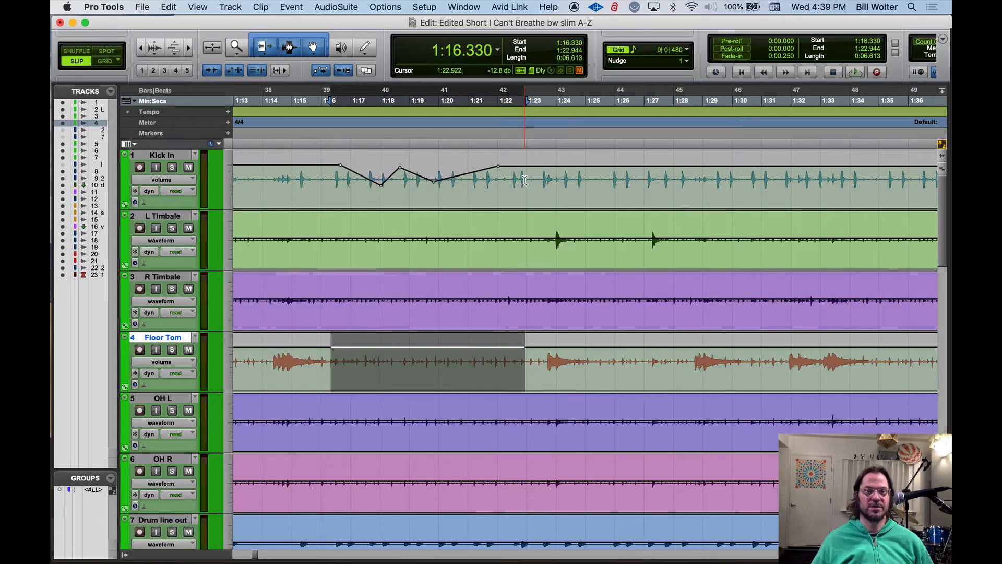
key(super+z)
key(super+z)
key(super+z)
key(super+z)
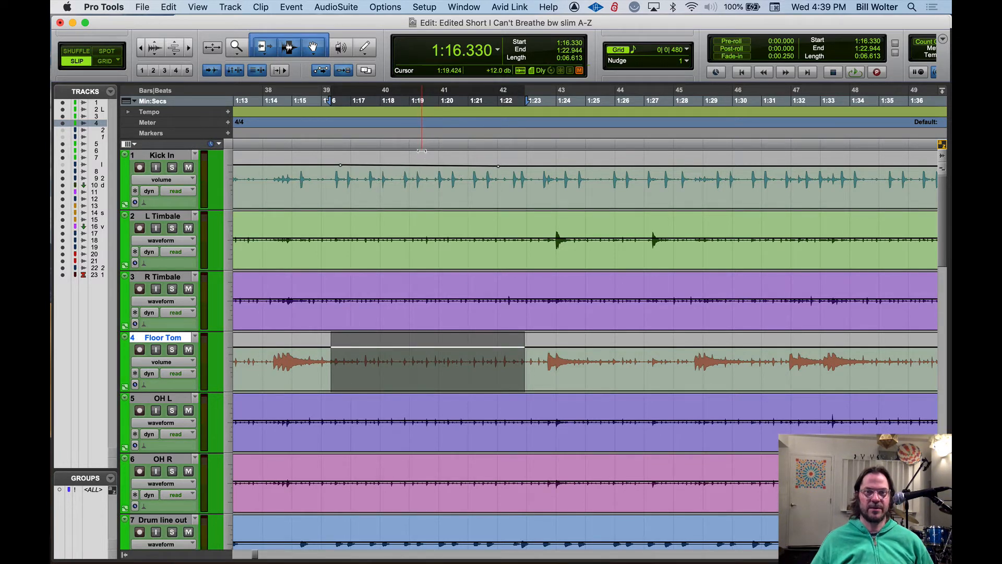
key(super+z)
Place the edit cursor on Kick In at about 1:20.2 and switch that track back to waveform view
click(444, 167)
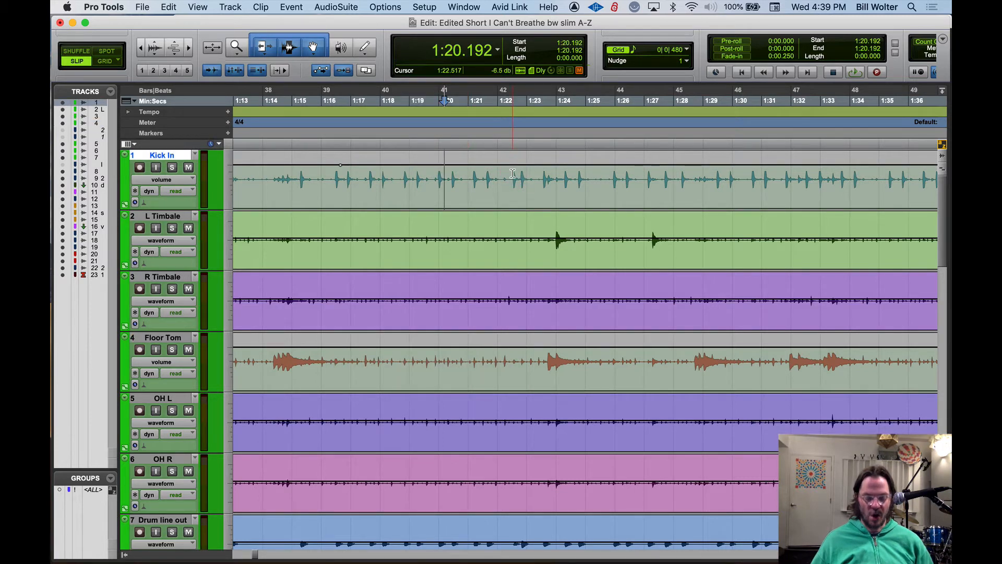
key(ctrl+minus)
key(ctrl+minus)
key(ctrl+minus)
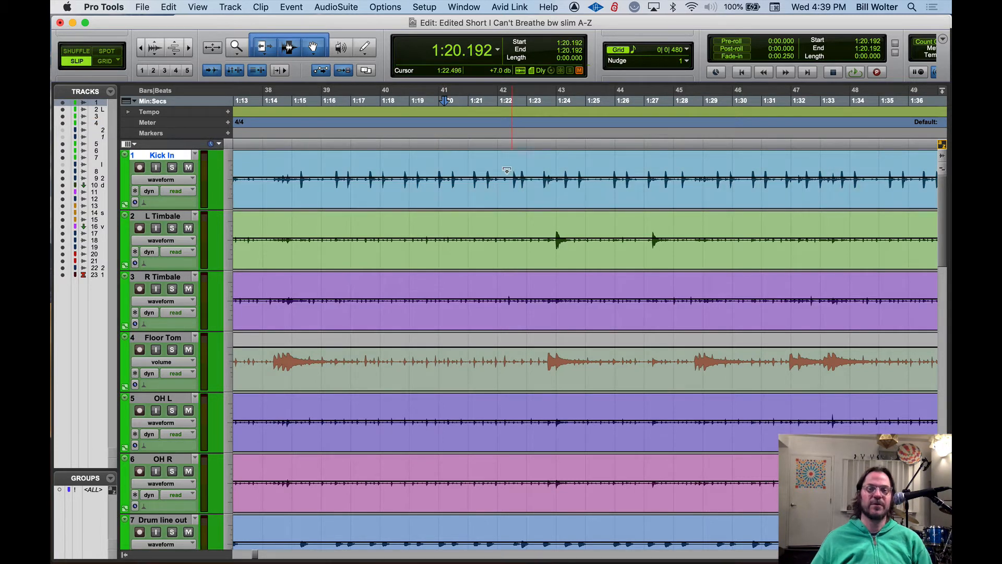
Cut about 2 seconds of Kick In from 1:17.1 and paste it onto the L Timbale track at about 1:19.4
click(401, 166)
drag(382, 165, 412, 170)
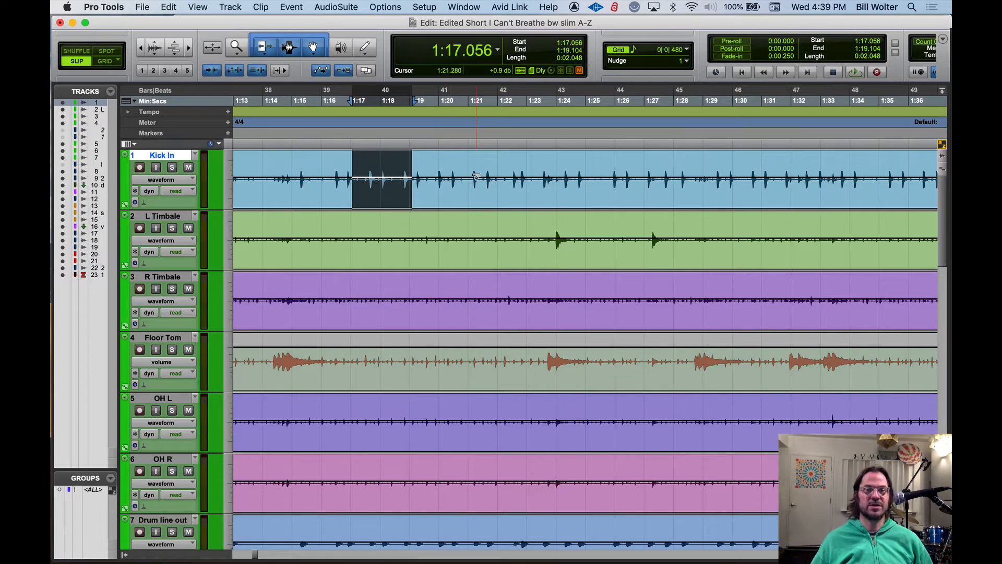
key(Delete)
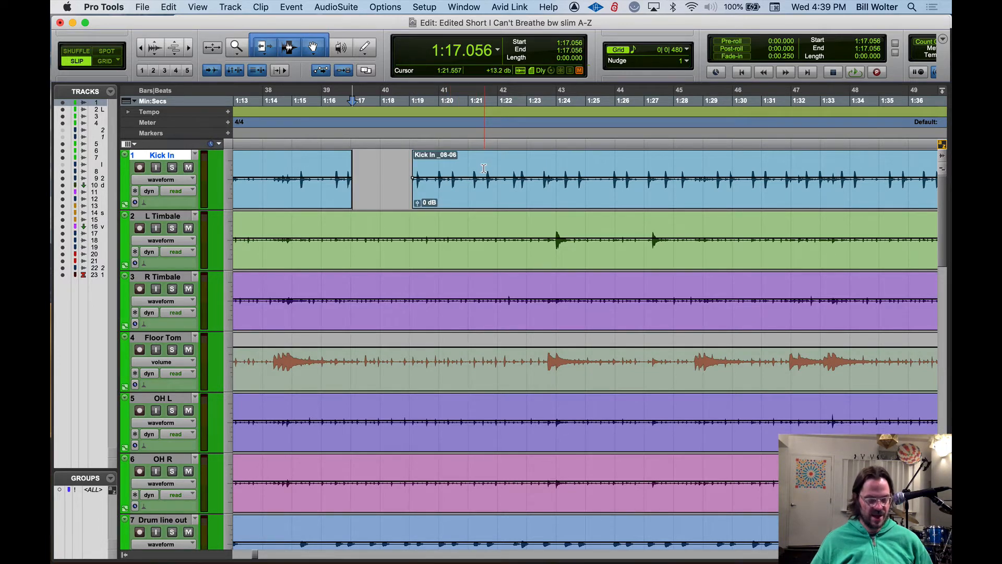
drag(473, 167, 521, 172)
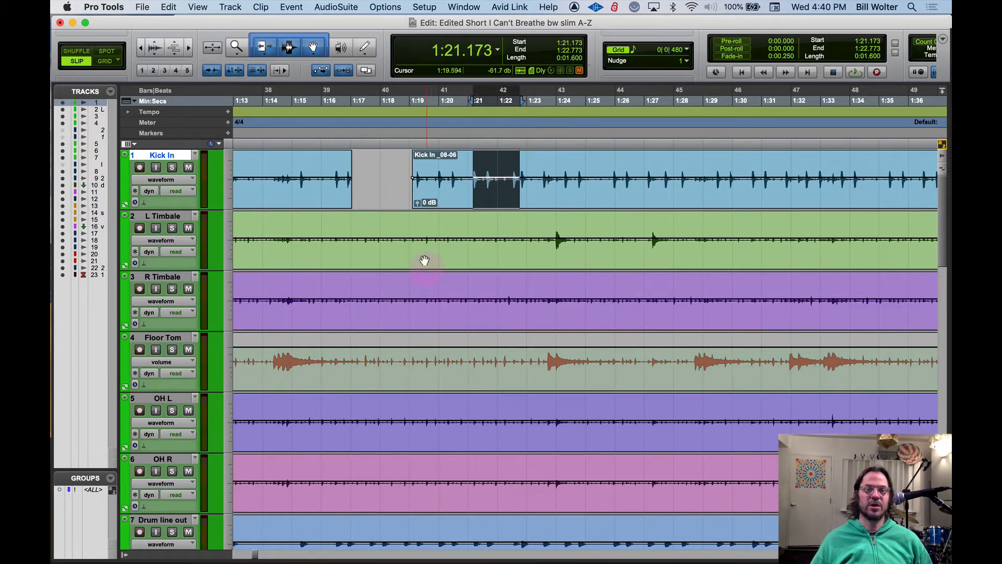
click(420, 224)
key(super+v)
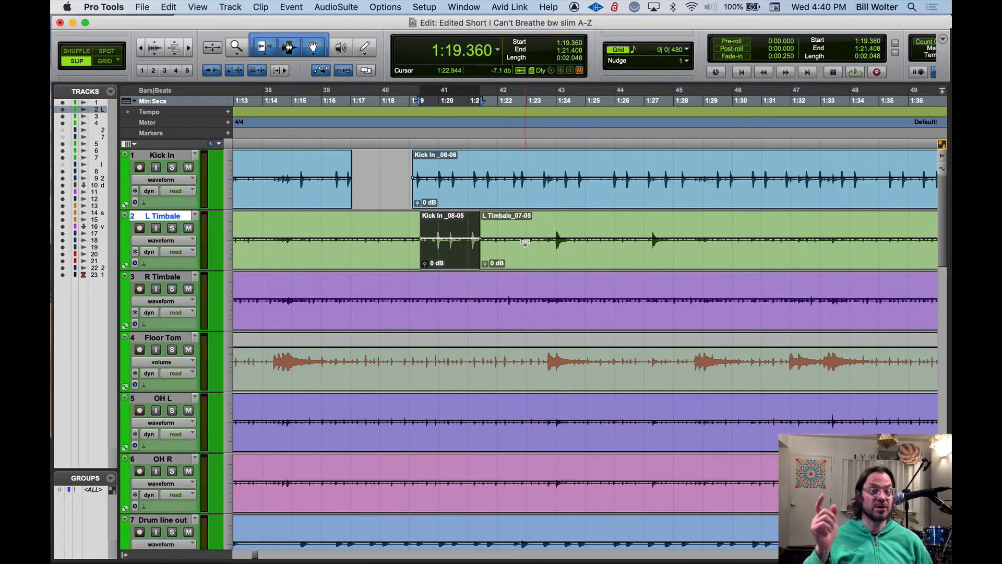
Undo the paste on L Timbale and restore the section cut from Kick In
key(super+z)
key(super+z)
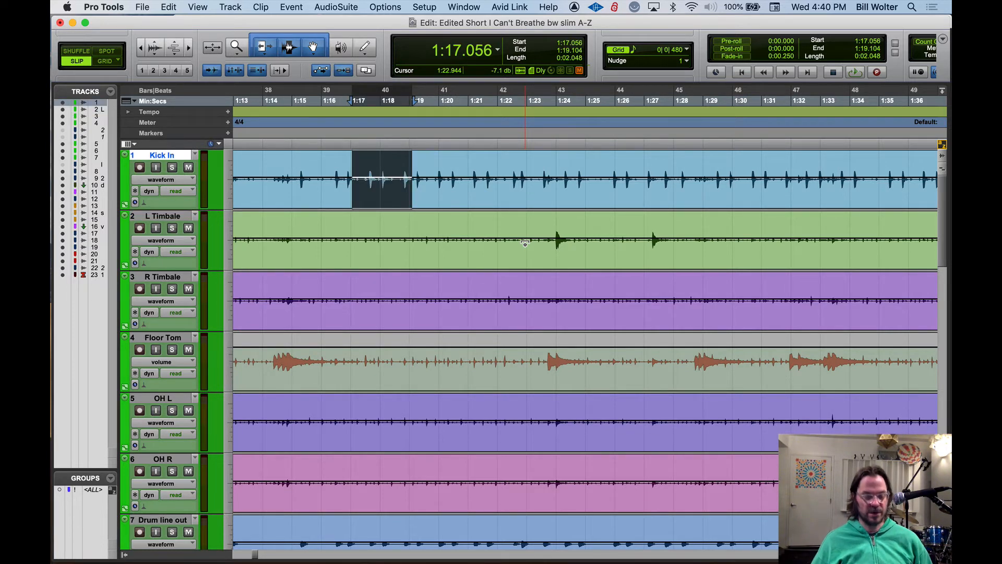
Remove the selected Kick In section again and copy about 5 seconds of Kick In from 1:21.2 to L Timbale at about 1:16.1
key(Delete)
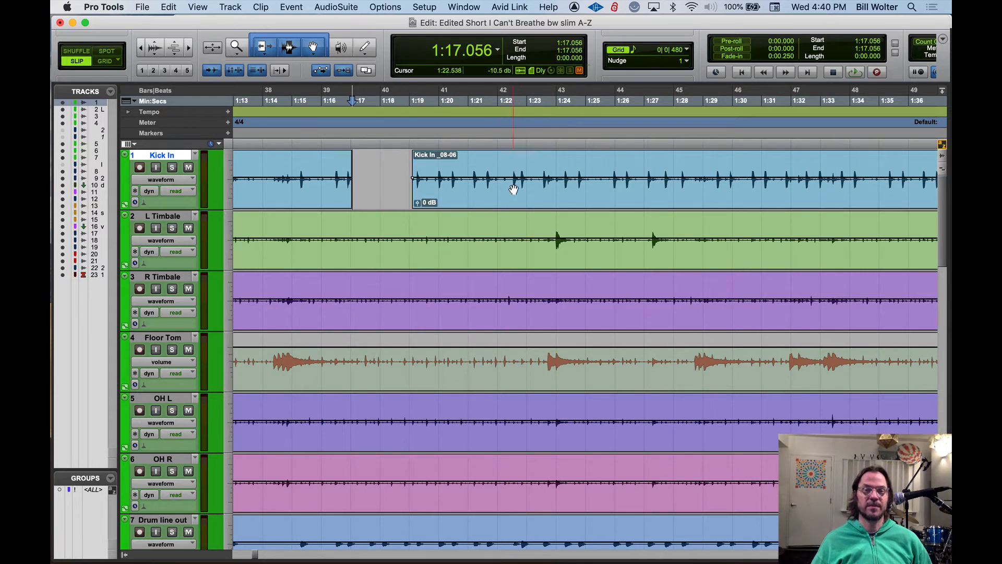
click(473, 167)
drag(473, 168, 615, 171)
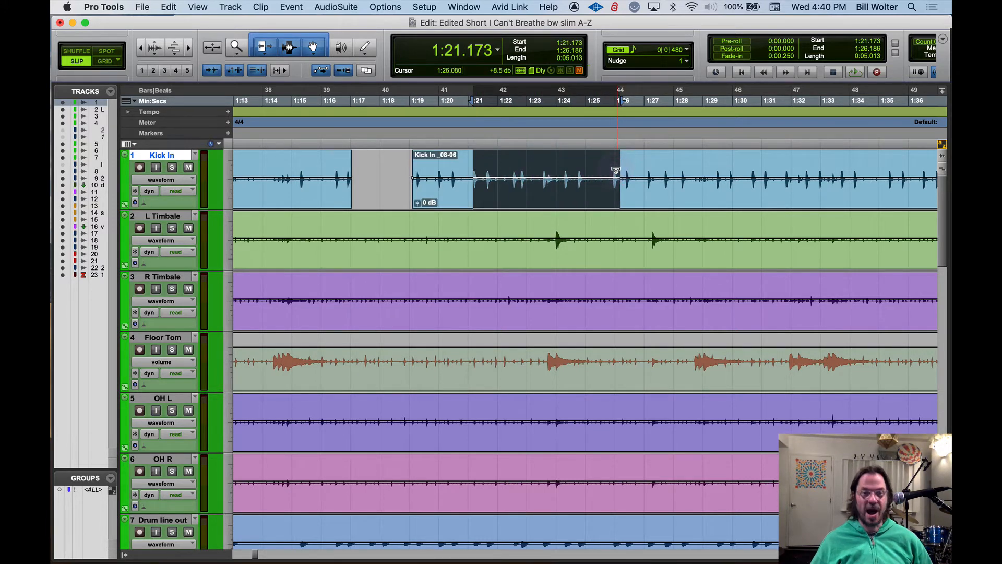
click(333, 239)
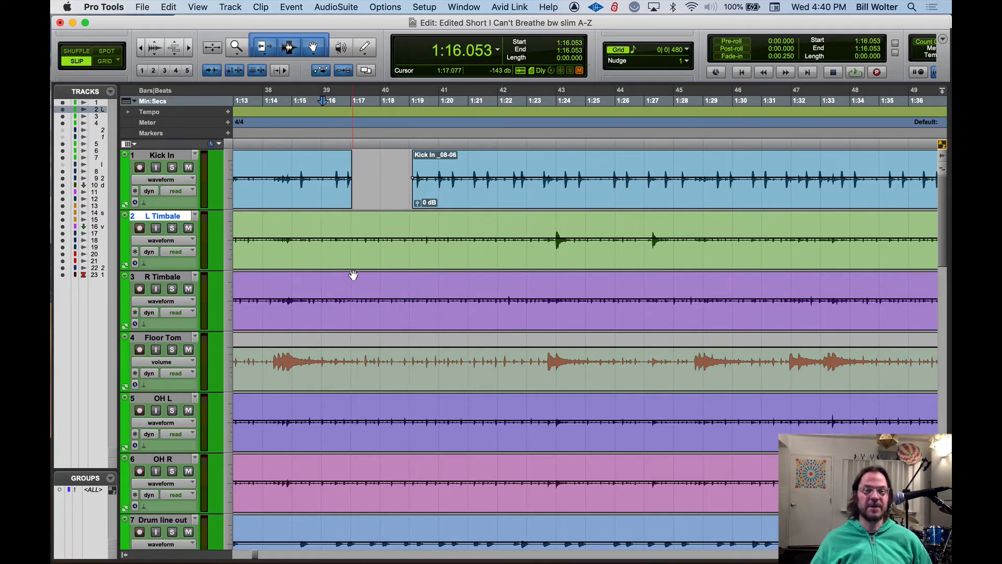
key(super+v)
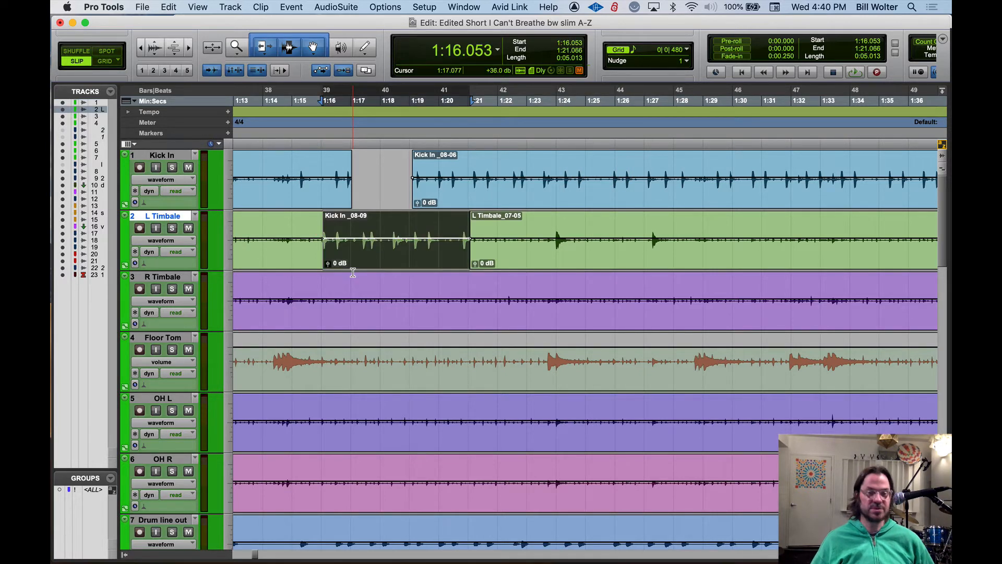
Undo the copied clip on L Timbale and the removal of the Kick In section at 1:17.1
key(super+z)
key(super+z)
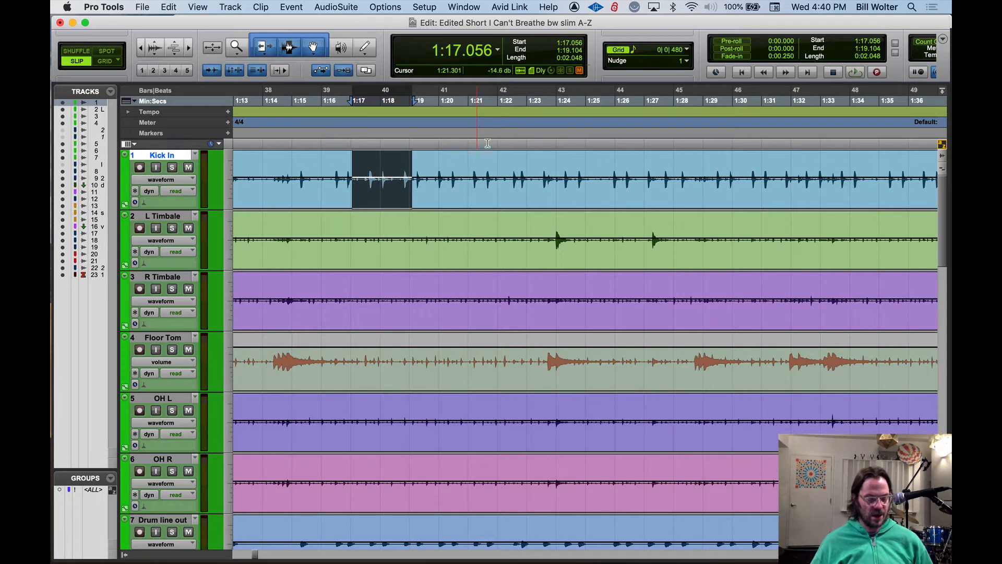
Separate the Kick In clip at seven points between about 1:16.5 and 1:31.5, including 1:20.7, 1:28.8 and 1:19.0
click(335, 164)
key(super+e)
click(459, 163)
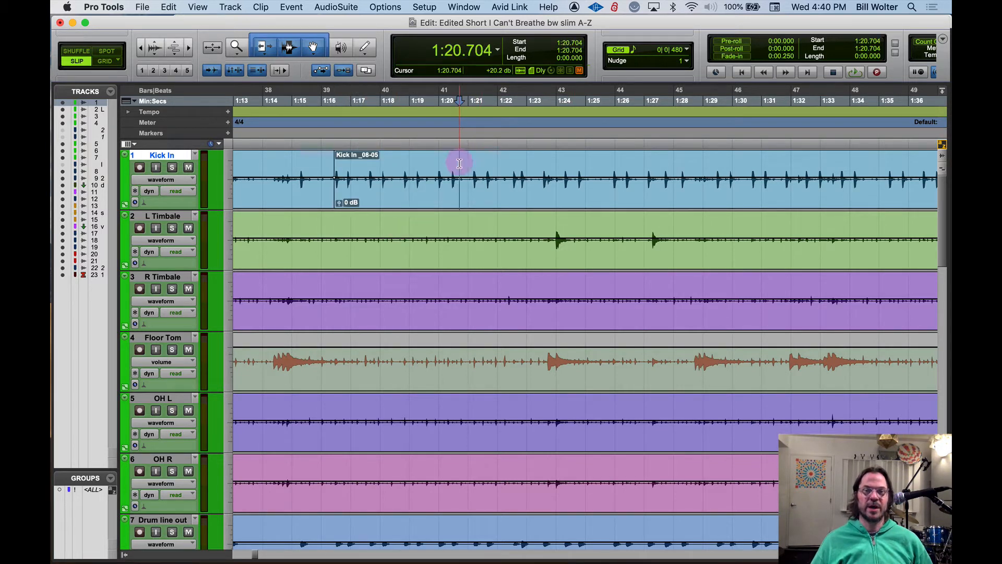
key(super+e)
click(521, 157)
key(super+e)
click(611, 158)
key(super+e)
click(697, 158)
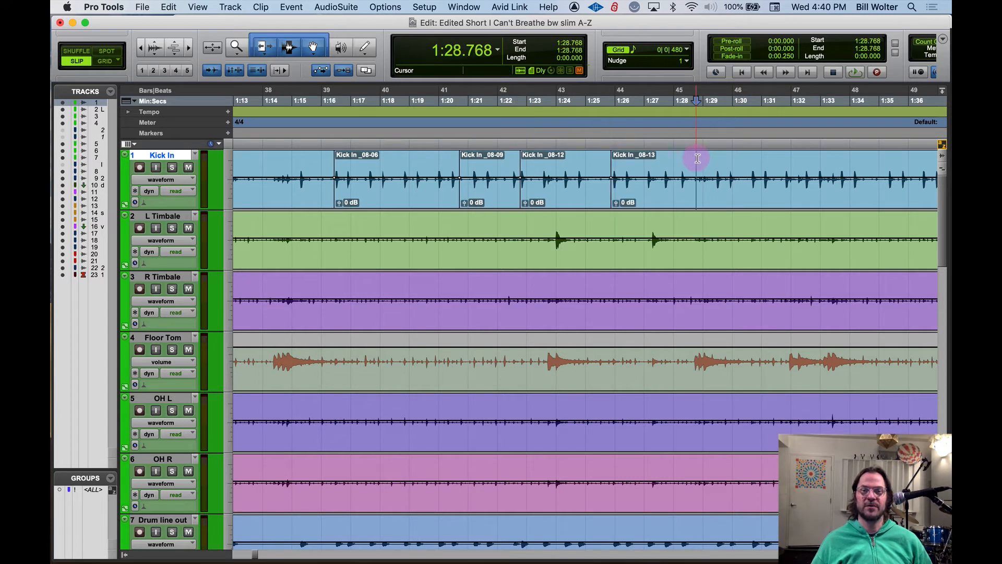
key(super+e)
click(775, 158)
key(super+e)
click(410, 160)
key(super+e)
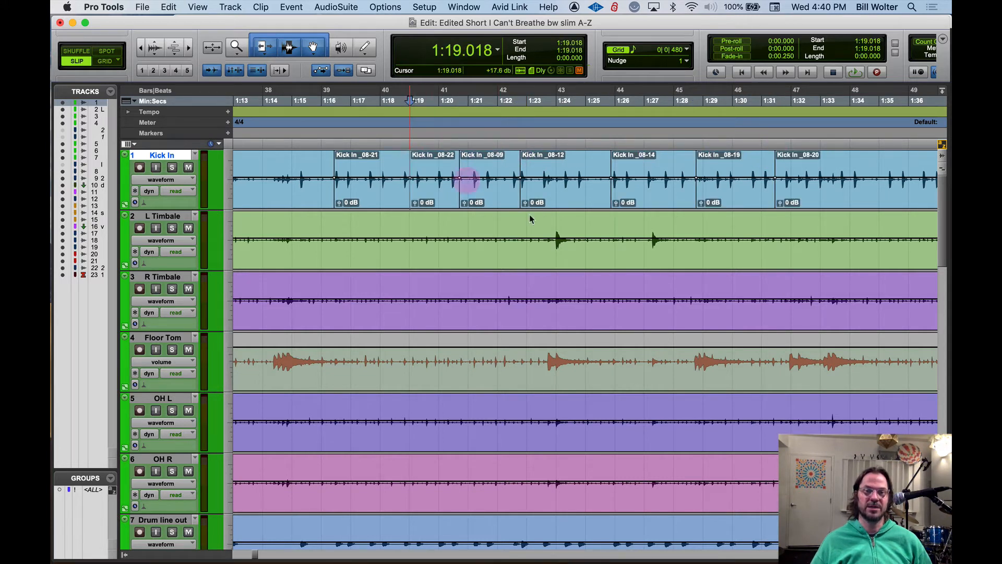
Undo the clip separations on the Kick In track
key(super+z)
key(super+z)
key(super+z)
key(super+z)
key(super+z)
key(super+z)
key(super+z)
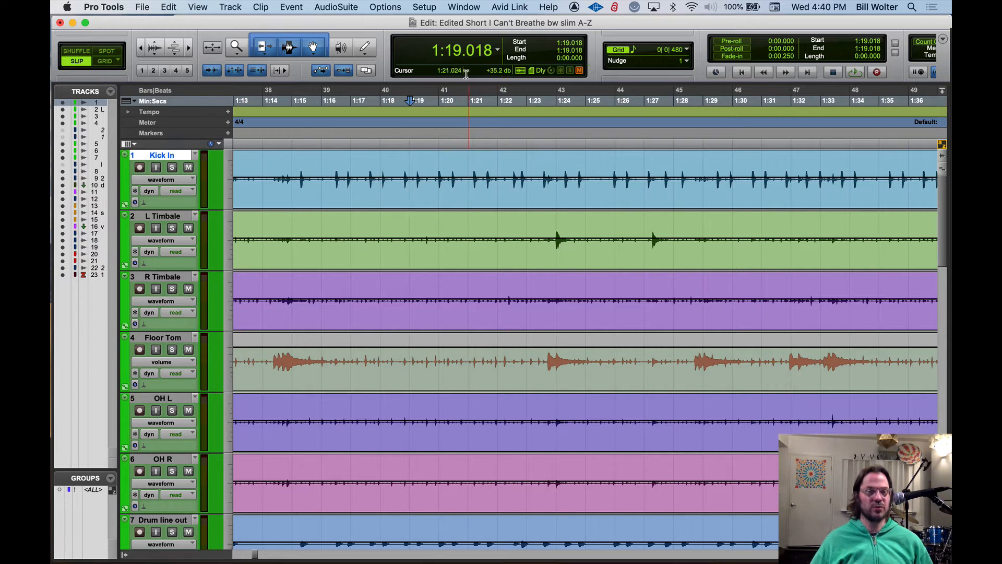
Turn Tab to Transients off and back on
click(212, 72)
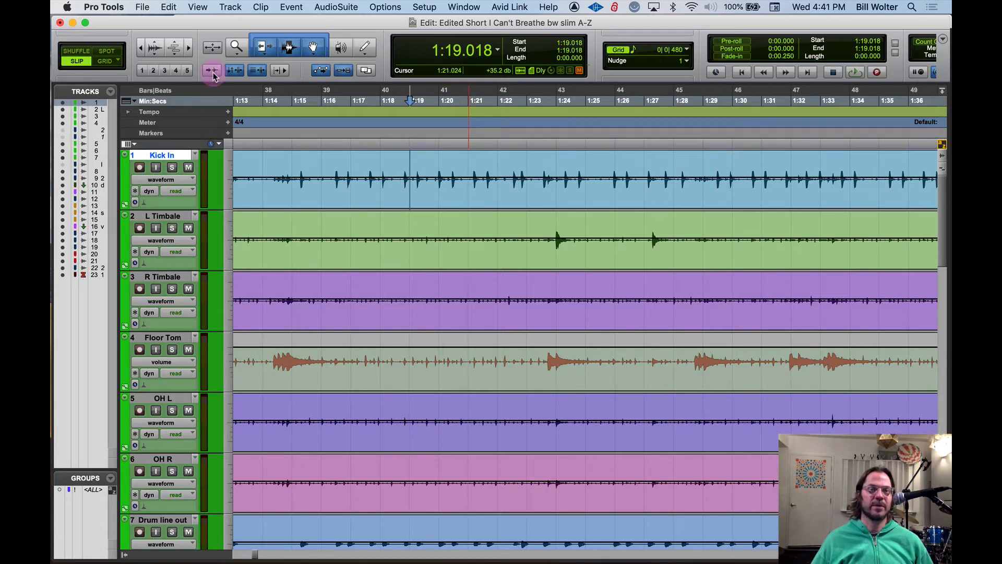
click(215, 75)
click(214, 74)
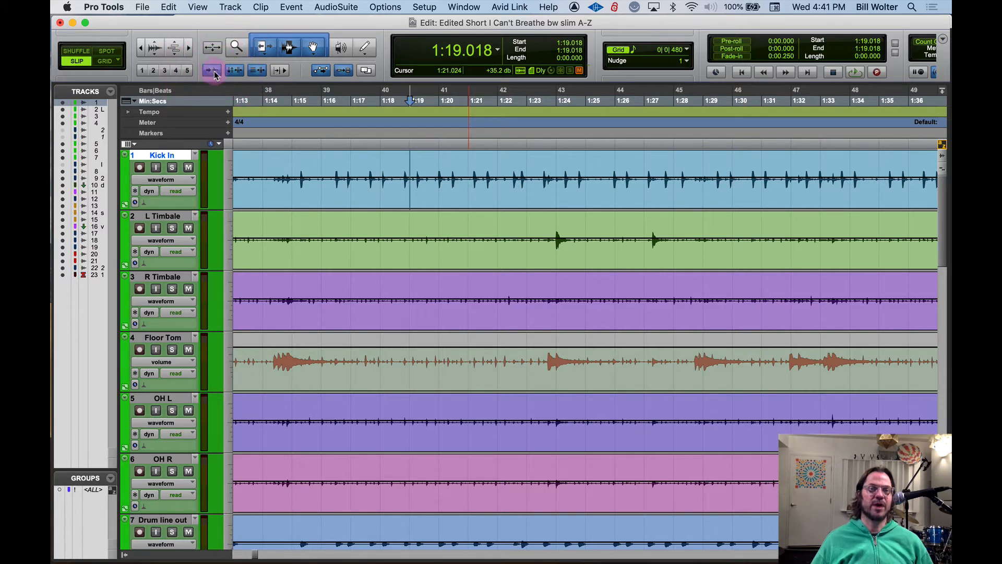
Solo the Kick In track and audition its transients between about 1:15.0 and 1:21.2
click(292, 164)
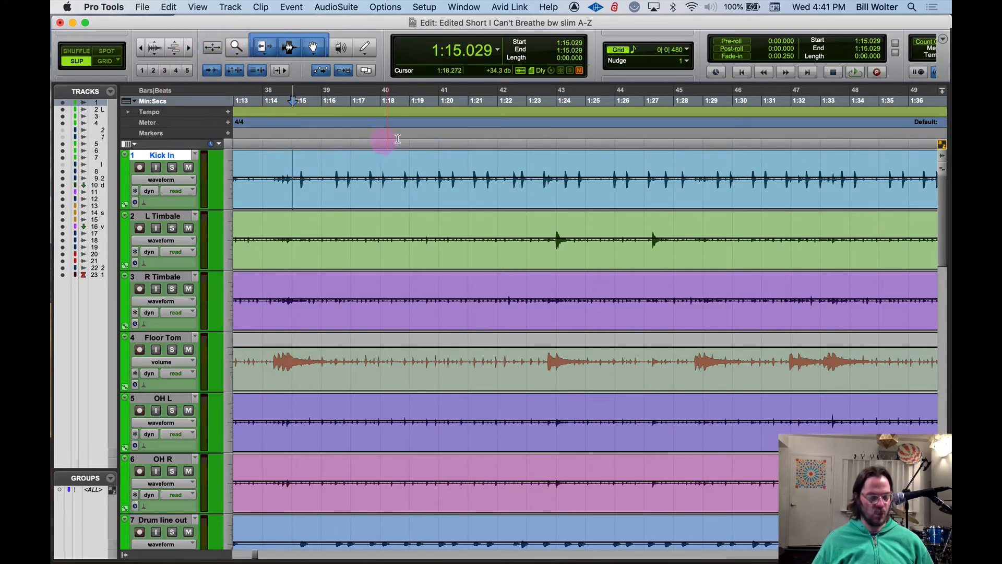
key(space)
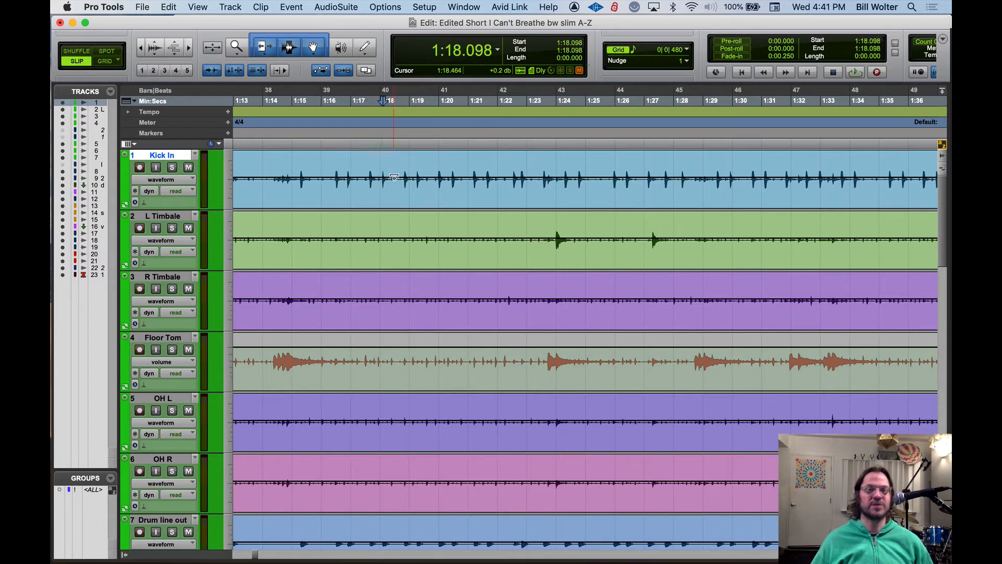
click(172, 167)
key(space)
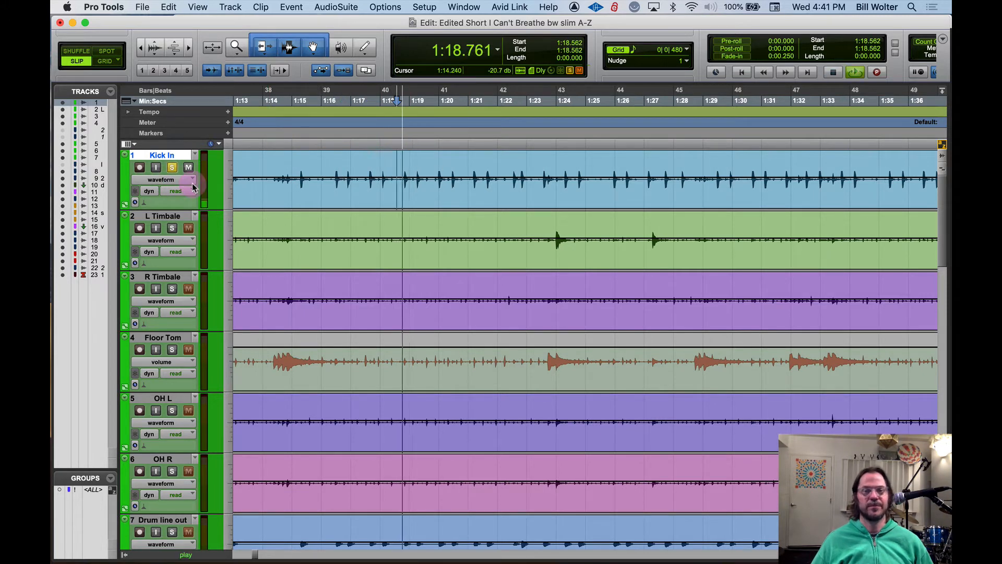
key(space)
key(space)
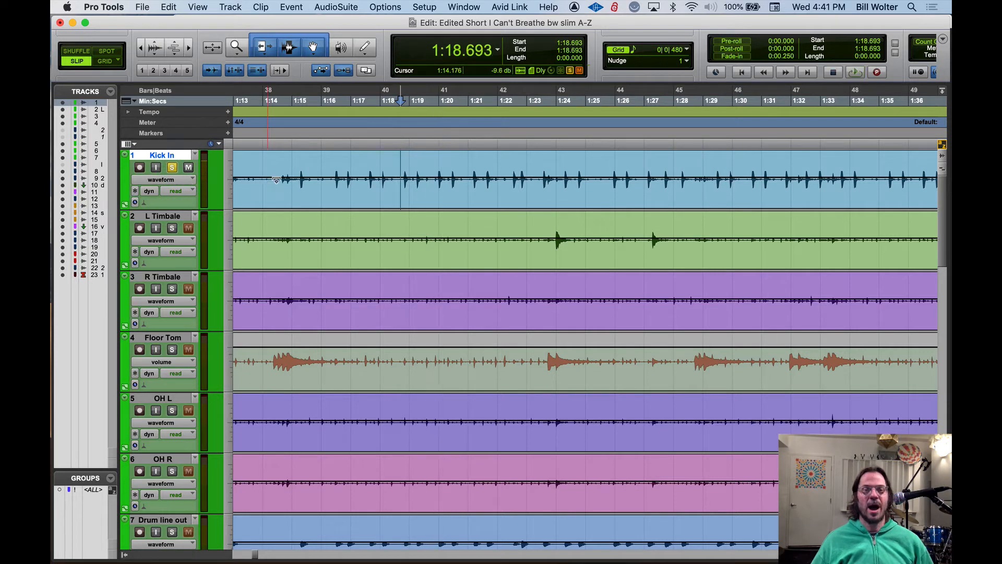
key(space)
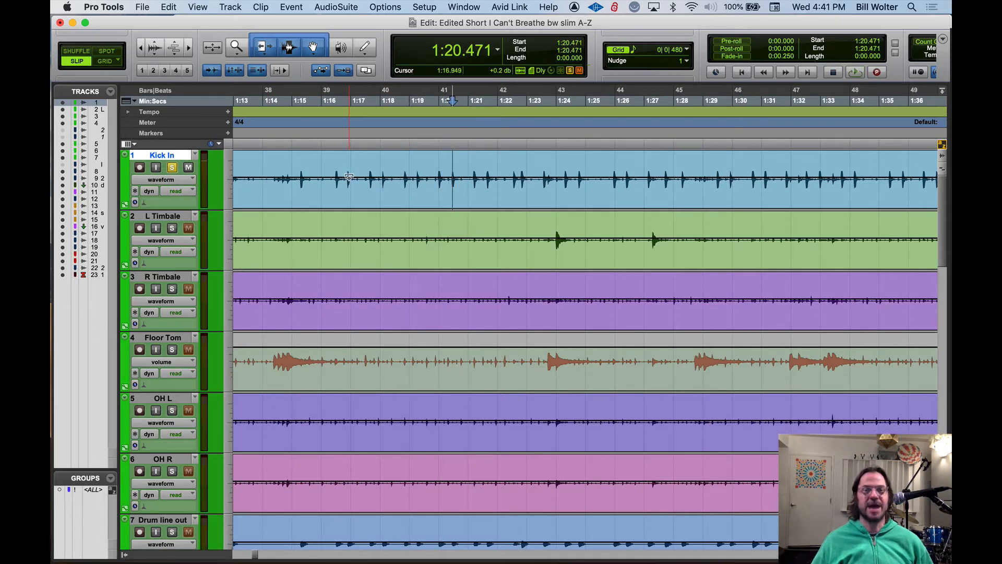
key(space)
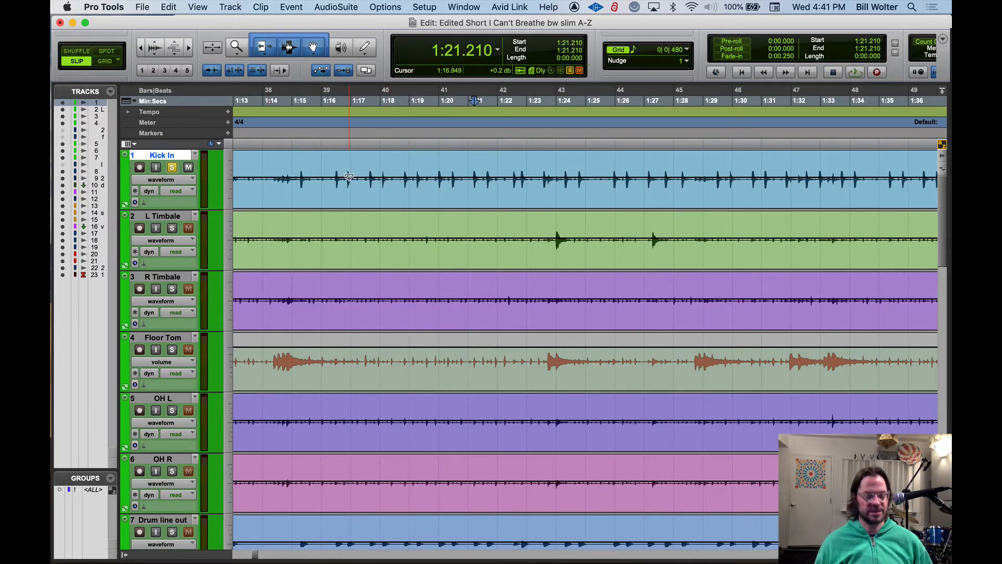
Step the edit cursor backward through the Kick In transients from 1:21.210 to 1:18.693
key(alt+Tab)
key(alt+Tab)
key(alt+Tab)
key(alt+Tab)
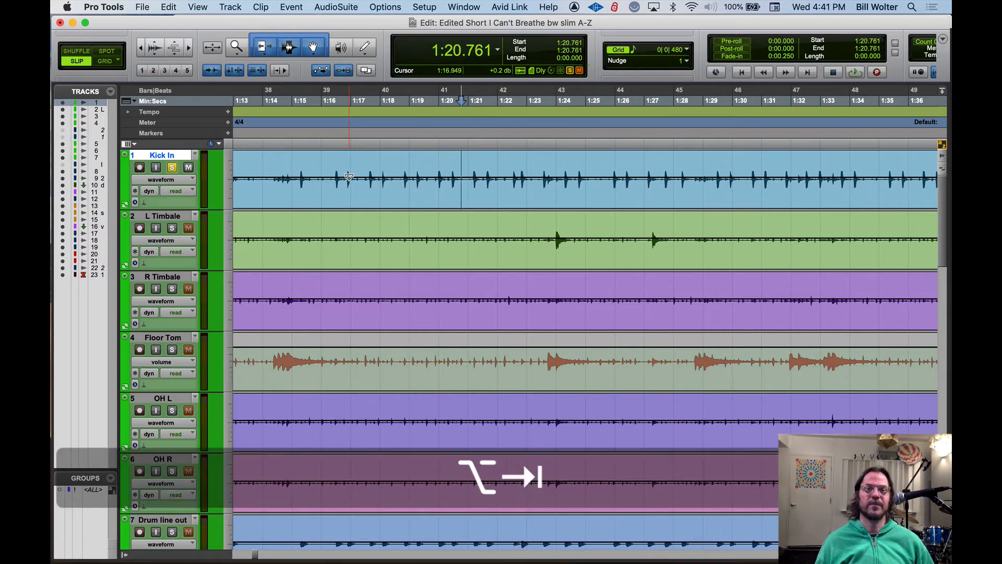
key(alt+Tab)
key(alt+Tab)
key(alt+Tab)
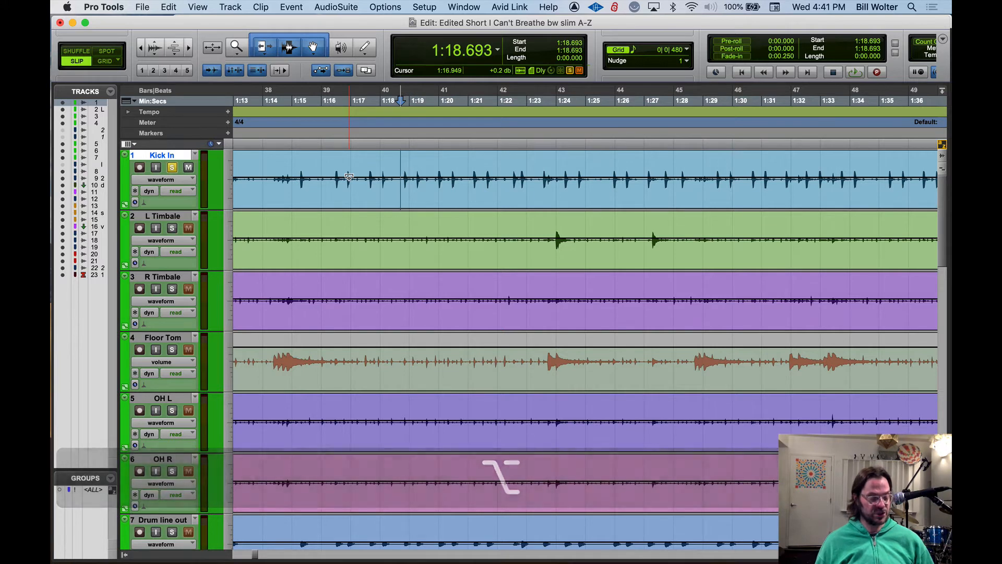
Extend a selection across the next Kick In transients, and move the edit cursor forward to 1:19.131
key(shift+Tab)
key(shift+Tab)
key(shift+Tab)
key(shift+Tab)
key(shift+Tab)
key(Tab)
key(Tab)
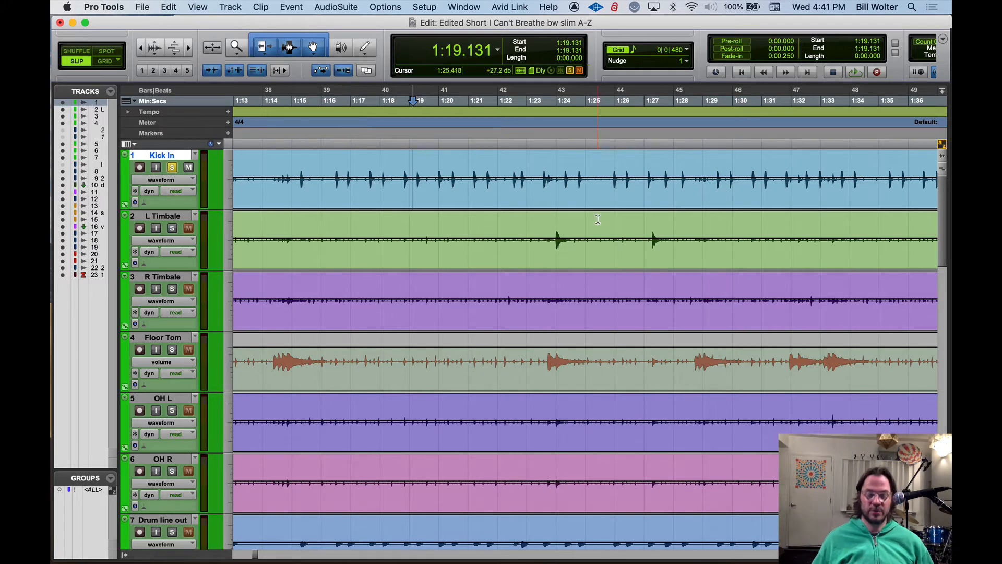
Move the edit cursor repeatedly down to the tracks below Kick In and back up, ending on Kick In
key(semicolon)
key(semicolon)
key(semicolon)
key(semicolon)
key(p)
key(p)
key(p)
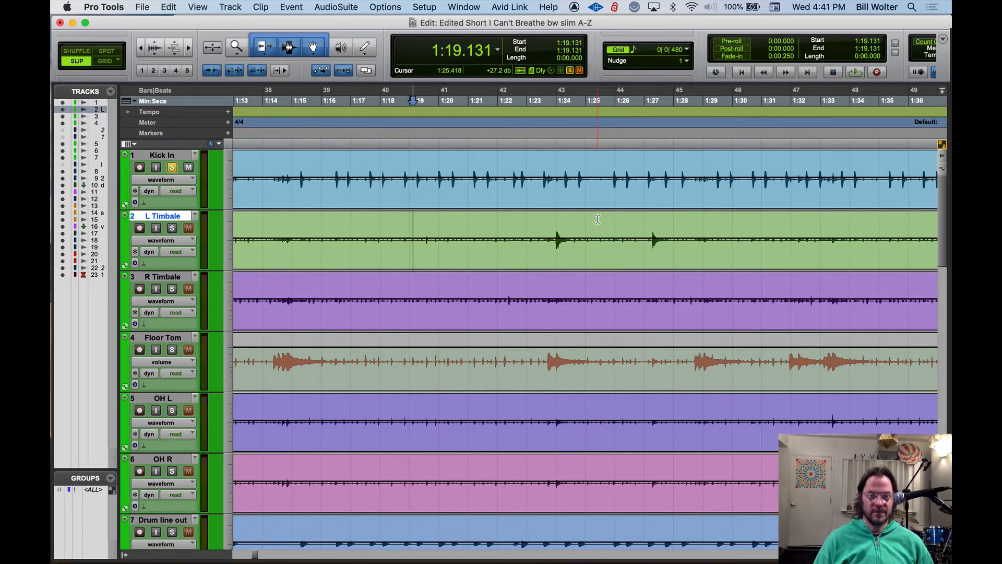
key(semicolon)
key(semicolon)
key(p)
key(p)
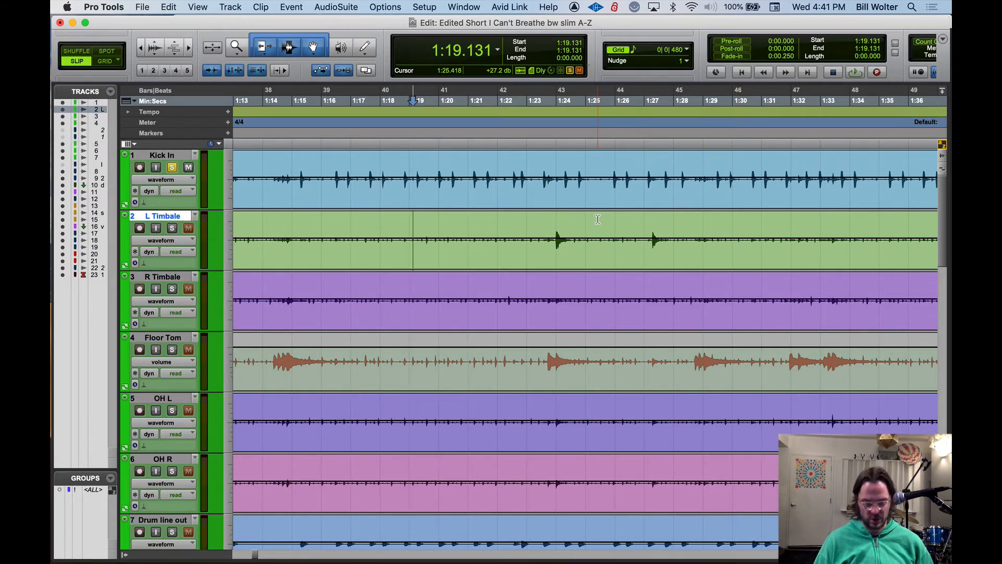
key(semicolon)
key(semicolon)
key(semicolon)
key(semicolon)
key(p)
key(p)
key(p)
key(p)
key(p)
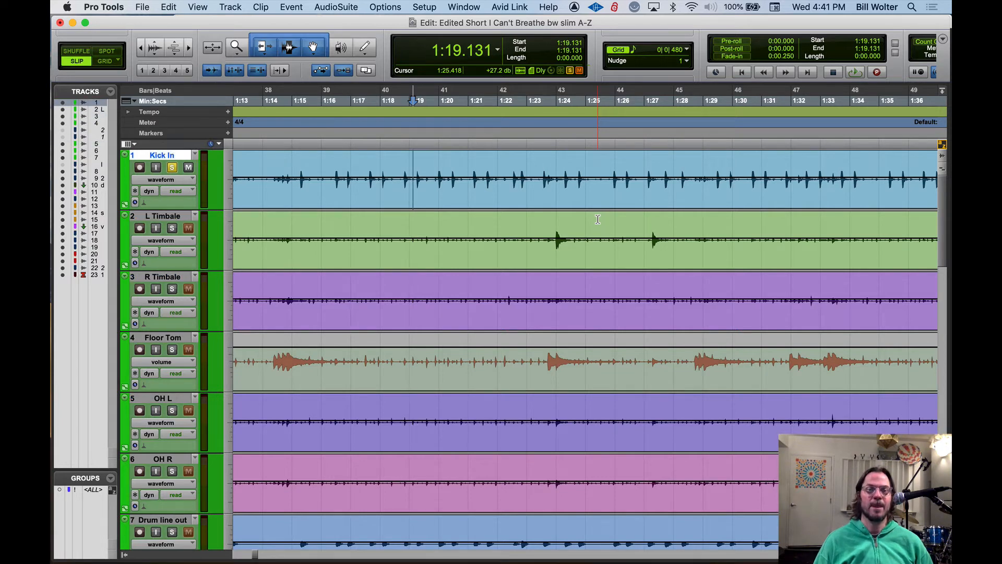
Move the edit cursor back through the Kick In transients to 1:17.952 and forward again to 1:20.190
key(l)
key(l)
key(l)
key(l)
key(l)
key(l)
key(l)
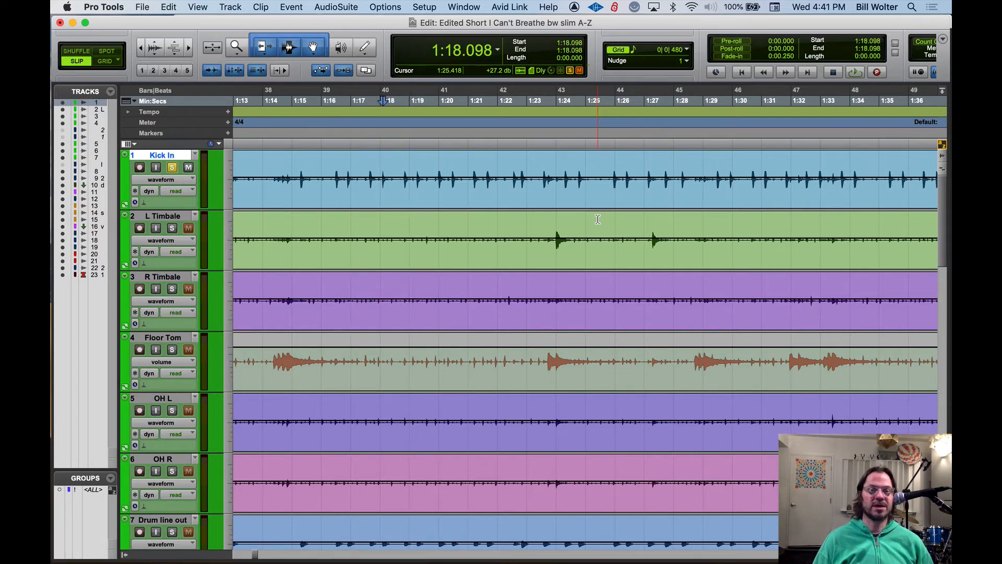
key(space)
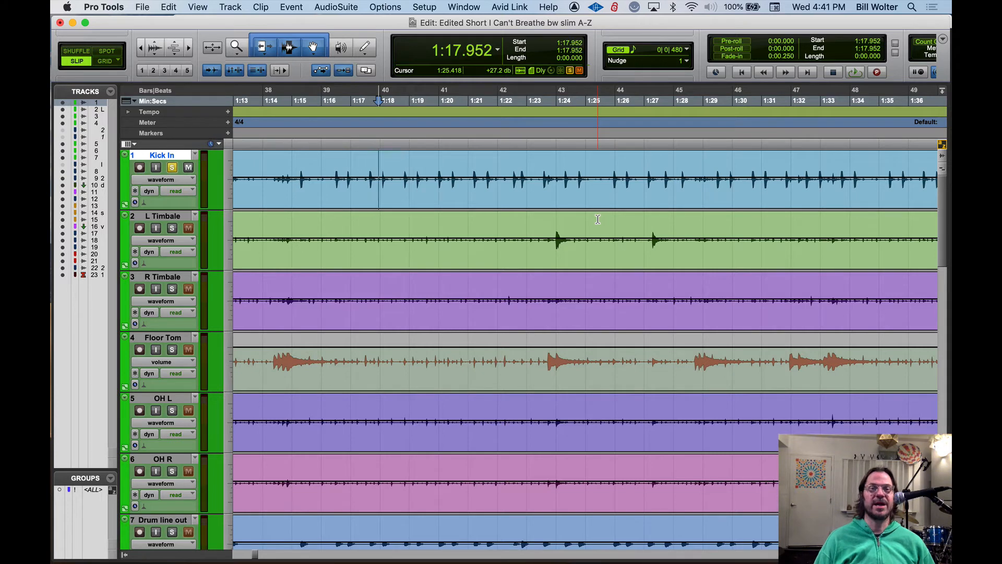
key(space)
key(apostrophe)
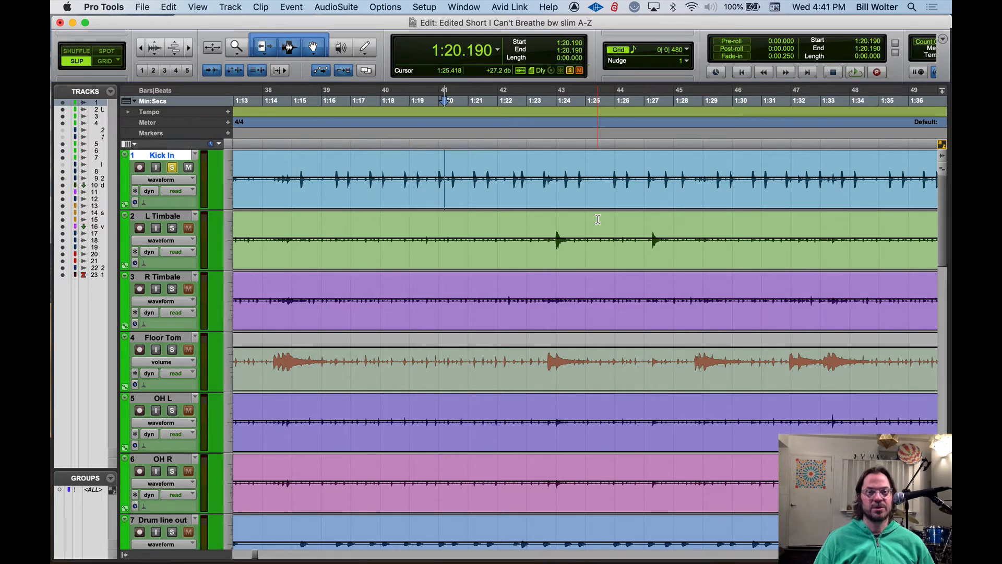
Step the edit cursor backward through the Kick In transients to 1:17.815 in a closer horizontal view
key(t)
key(t)
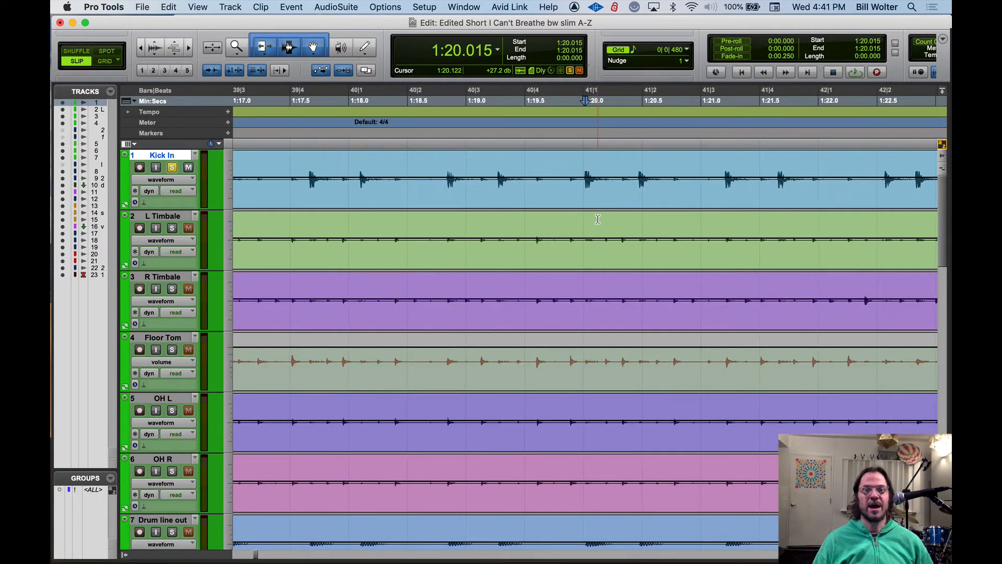
key(l)
key(l)
key(l)
key(l)
key(l)
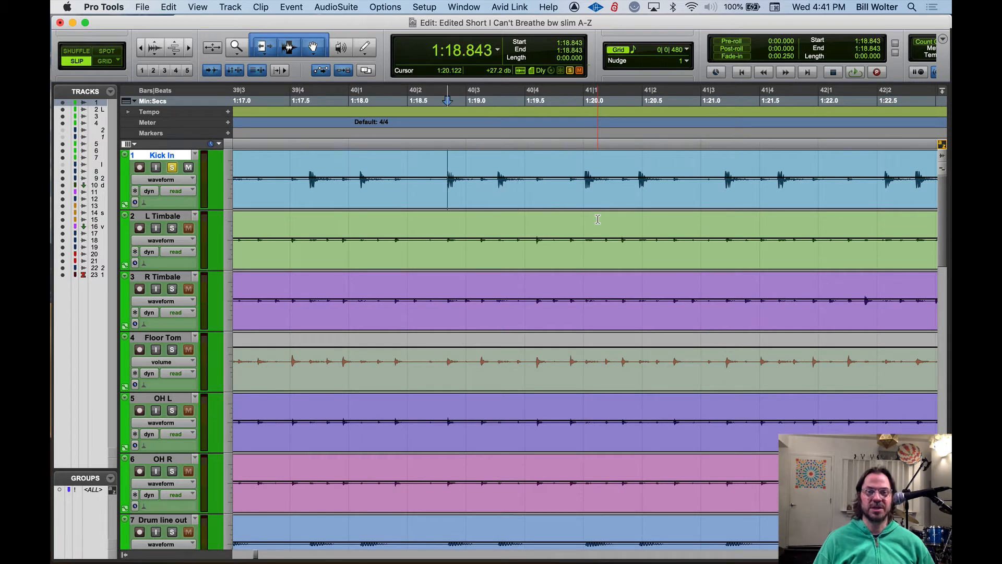
key(l)
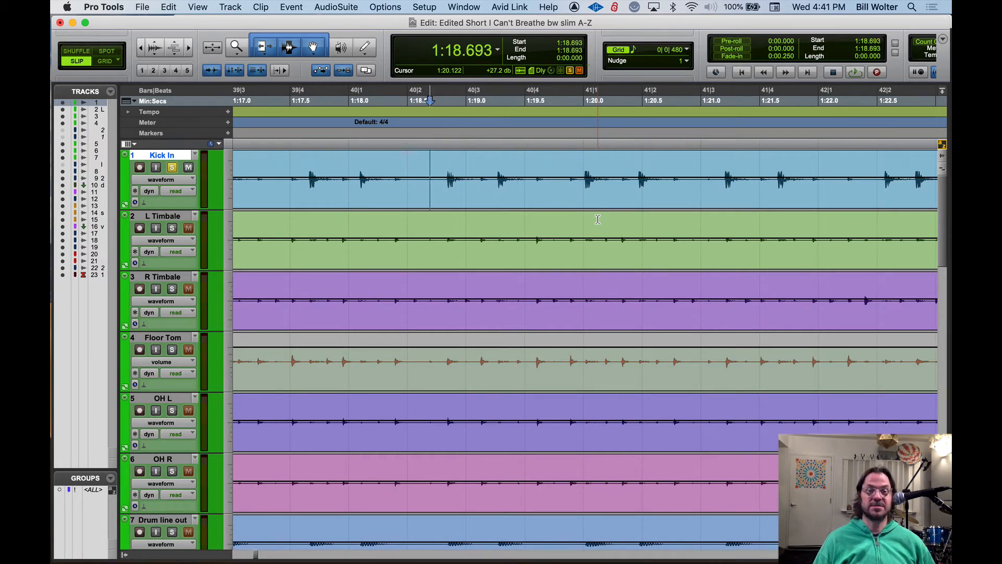
key(l)
key(l)
key(l)
Step the edit cursor forward and backward between neighbouring Kick In transients, ending at 1:18.843
key(l)
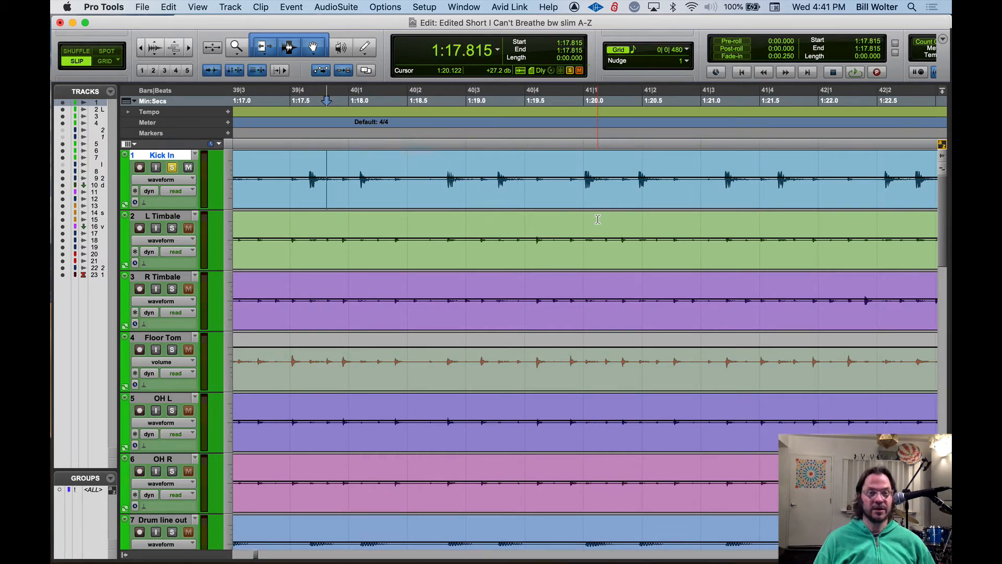
key(apostrophe)
key(apostrophe)
key(apostrophe)
key(apostrophe)
key(apostrophe)
key(apostrophe)
key(apostrophe)
key(l)
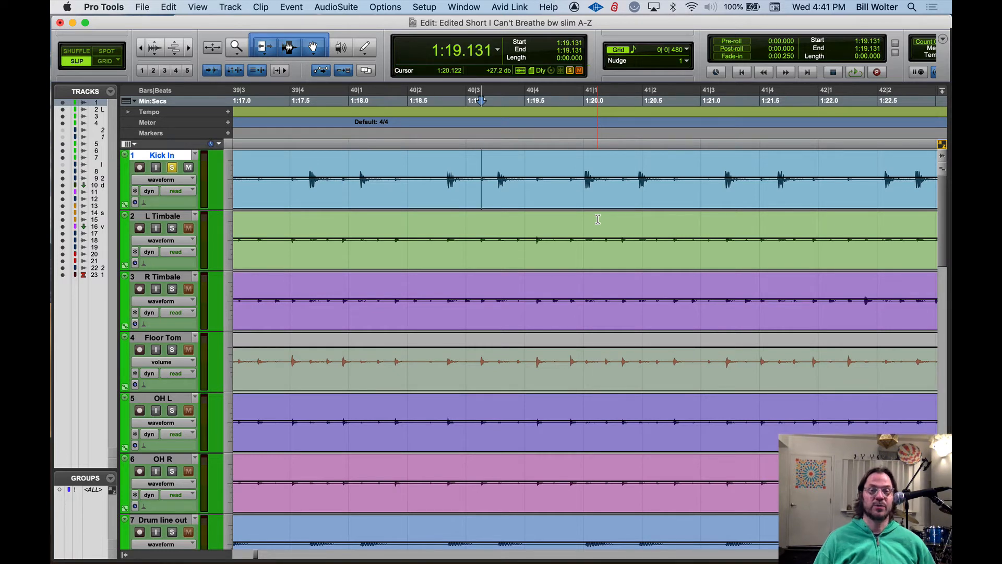
key(l)
key(apostrophe)
key(l)
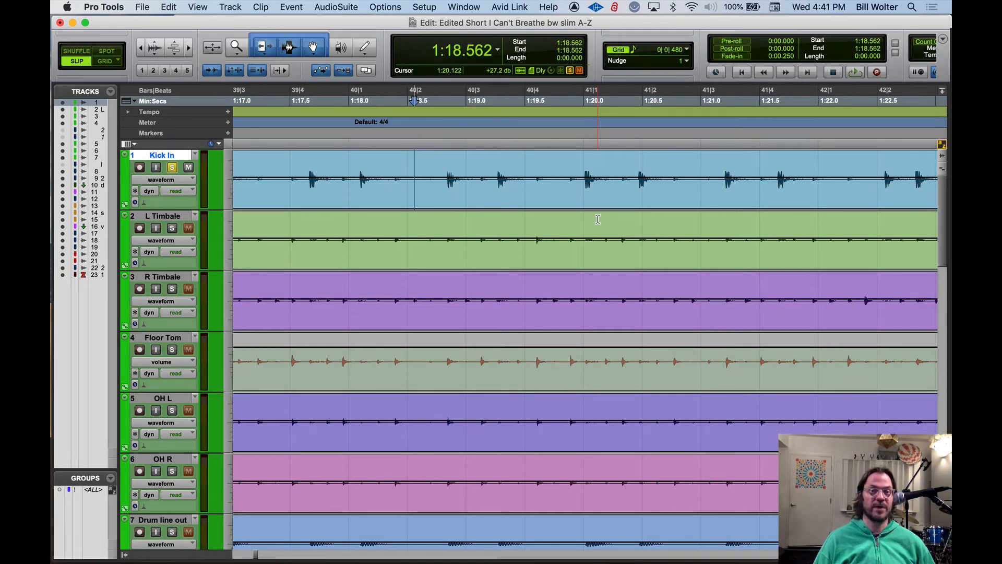
key(apostrophe)
key(apostrophe)
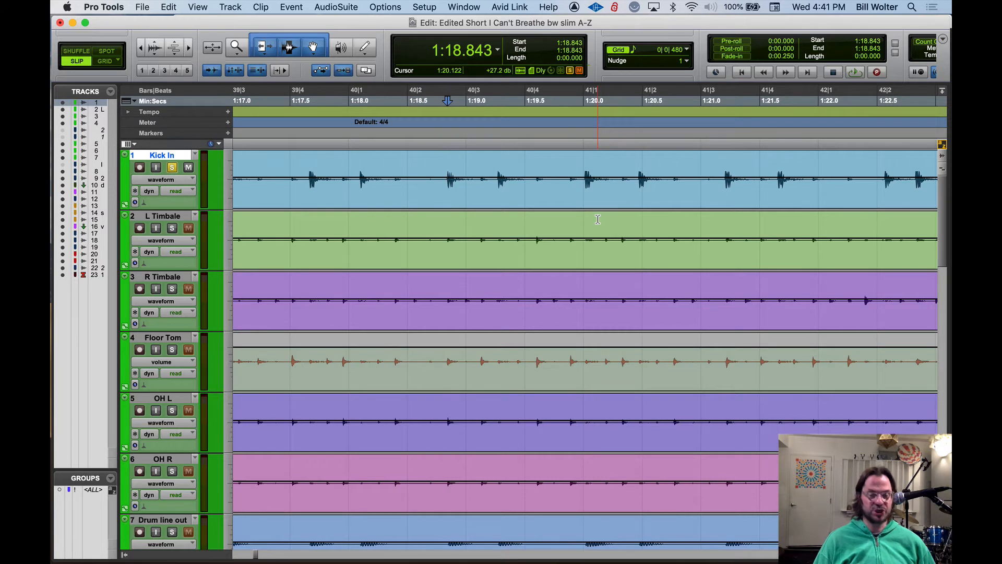
Extend the Kick In selection from 1:18.843 to the next transient at 1:19.131 and play it
key(shift+apostrophe)
key(shift+space)
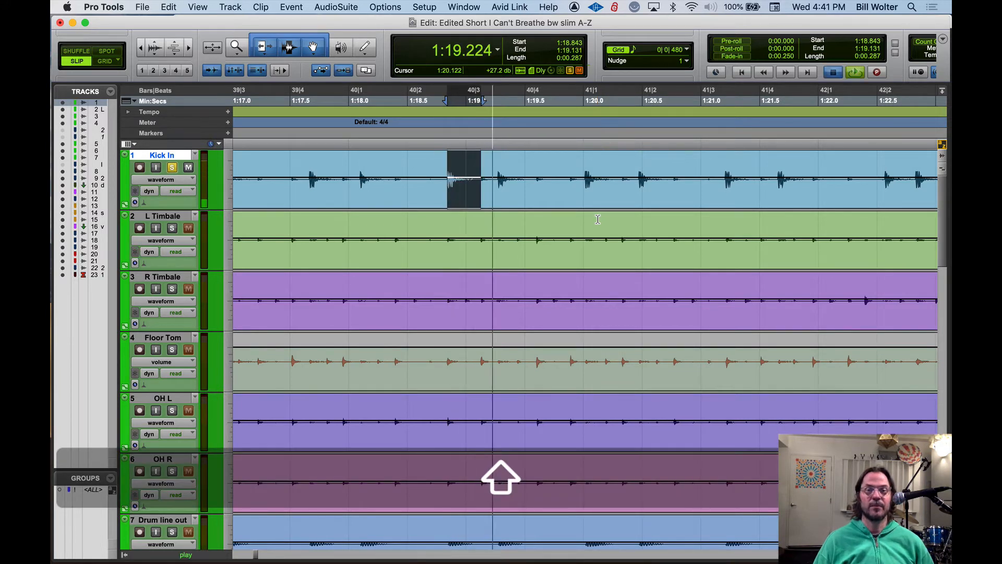
key(space)
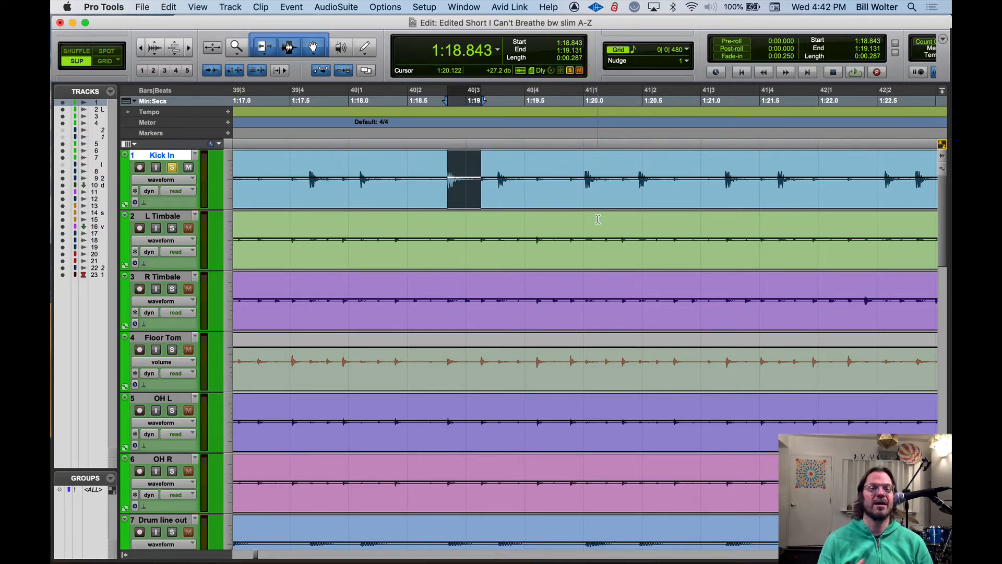
Look through the other tracks down to Master 1, including the full-length clip overview, and return to Kick In
scroll(627, 210, down, 10)
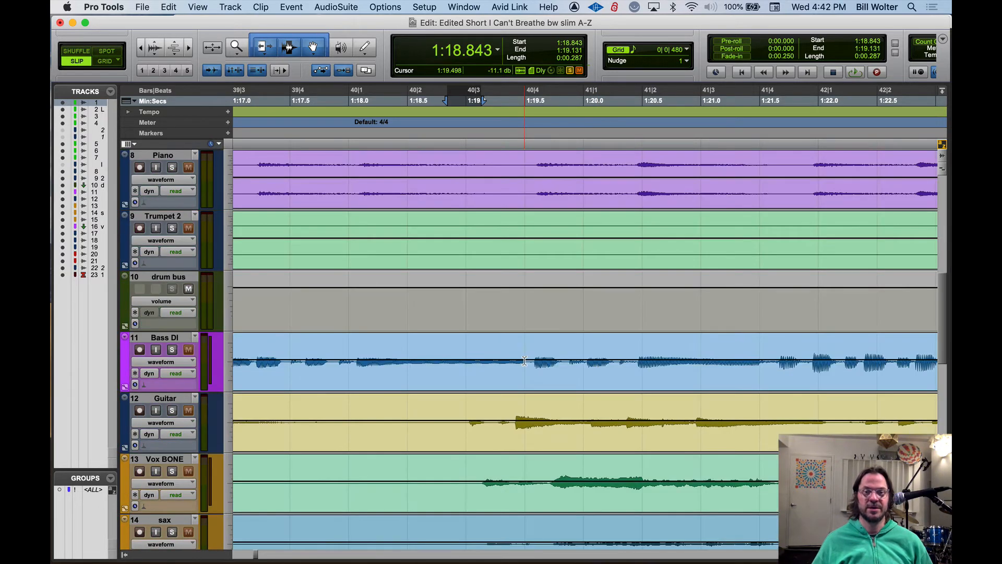
scroll(360, 240, down, 10)
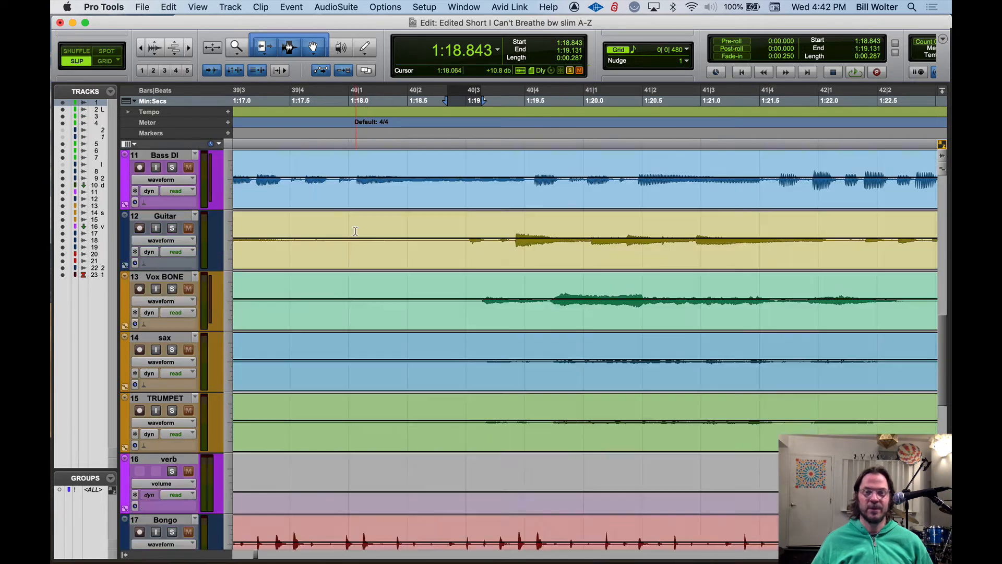
scroll(370, 258, up, 4)
scroll(370, 259, up, 1)
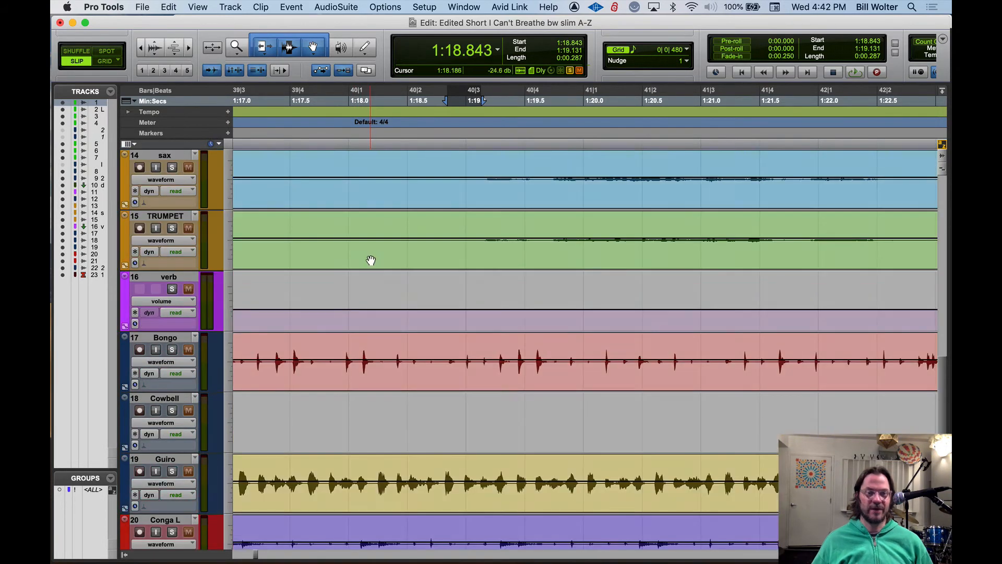
scroll(391, 274, down, 5)
scroll(557, 343, down, 6)
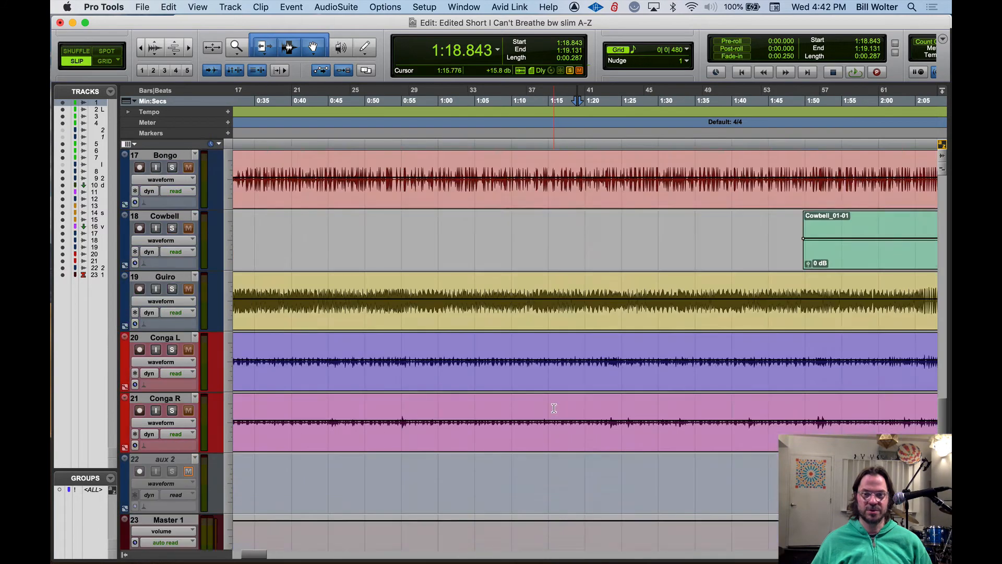
scroll(752, 245, up, 4)
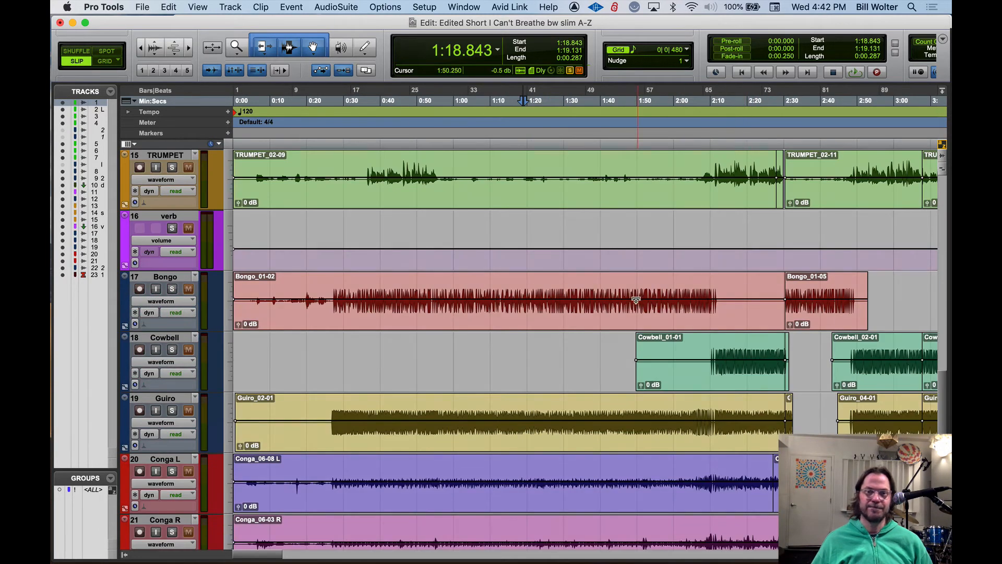
scroll(631, 300, up, 4)
scroll(551, 259, up, 4)
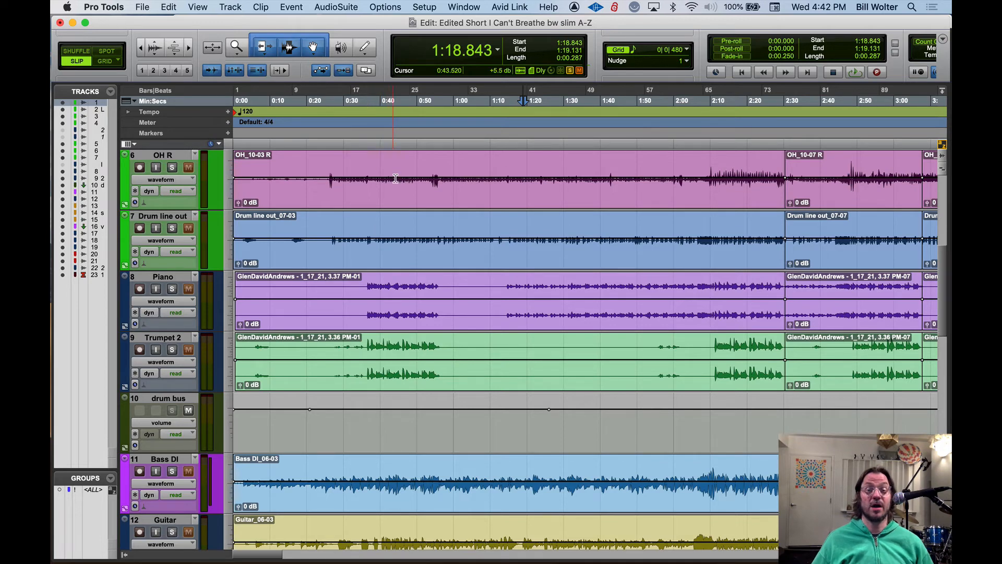
scroll(407, 198, up, 5)
Zoom in horizontally around the selected Kick In hit at 1:18.843
key(t)
key(t)
key(t)
key(t)
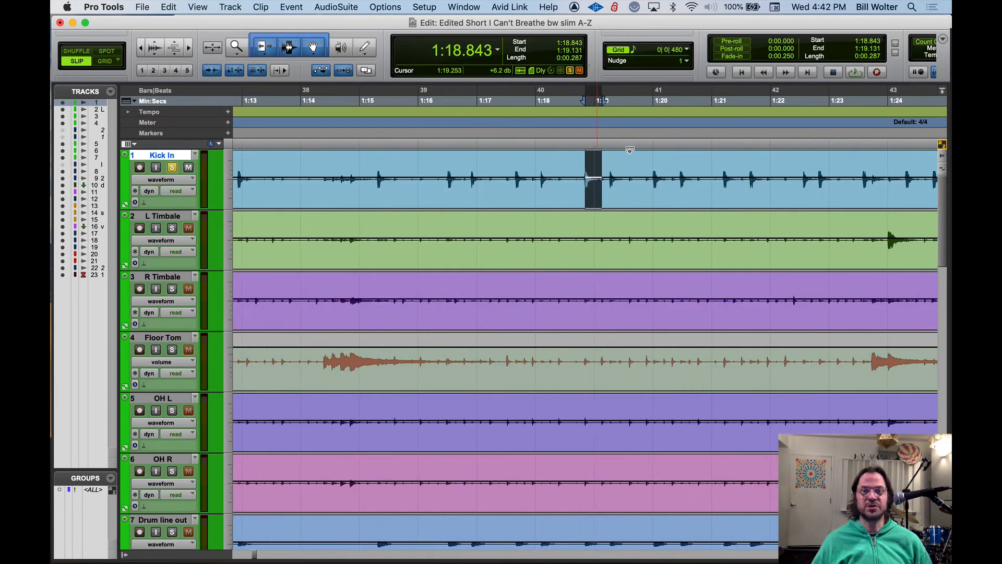
key(space)
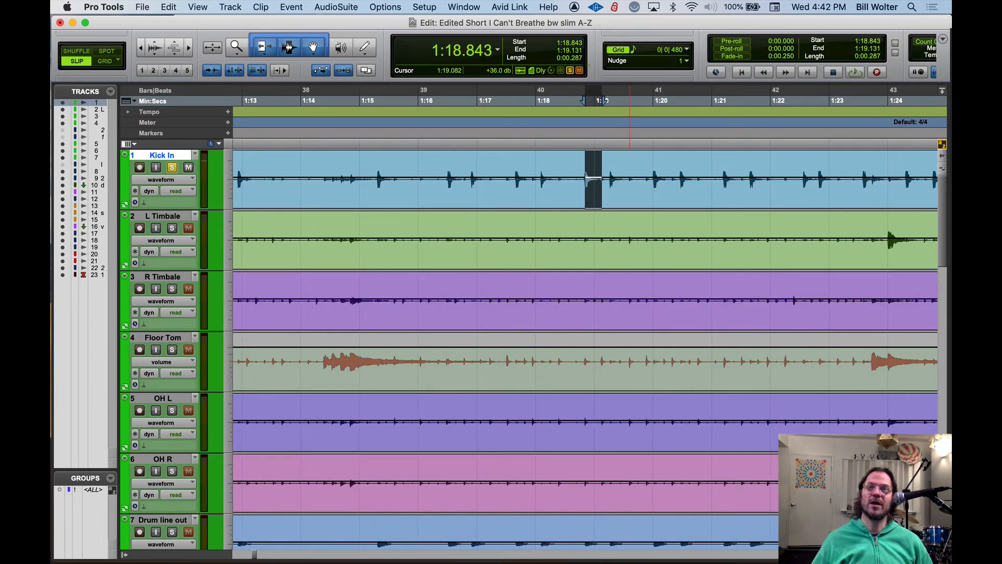
Trim the start of the first Kick In clip to 0:25.600 and undo the trim
key(r)
key(r)
key(r)
key(r)
key(r)
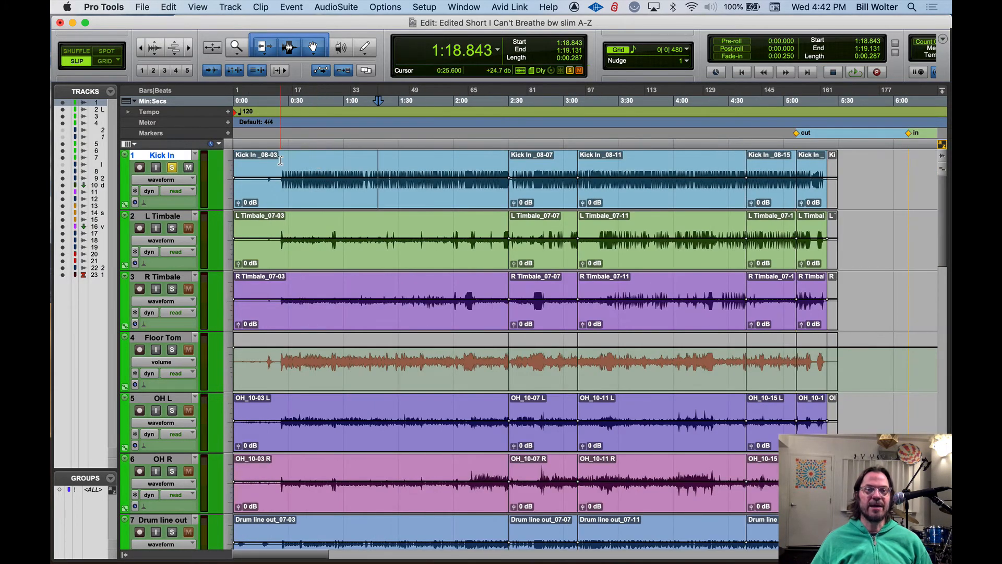
click(280, 160)
key(a)
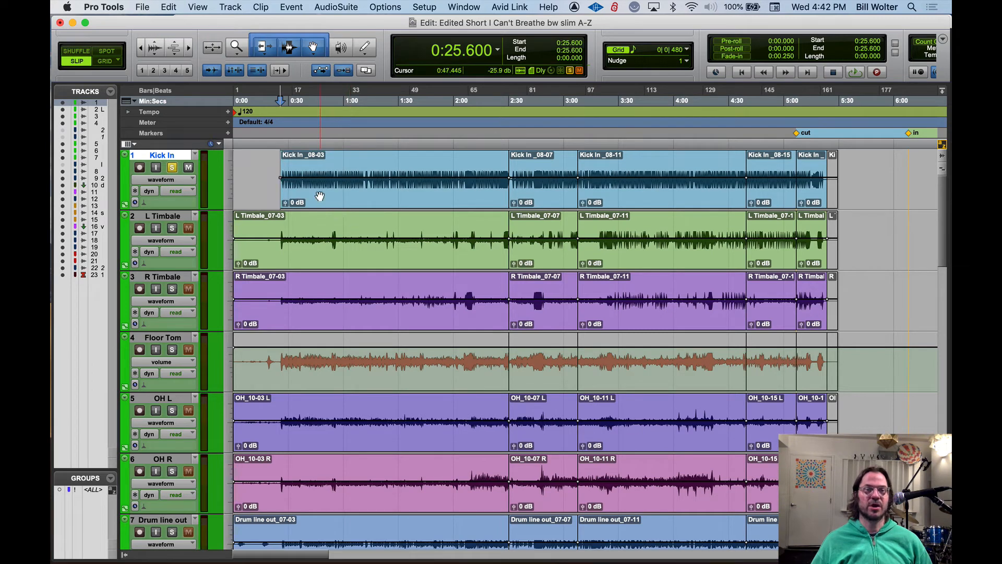
key(super+z)
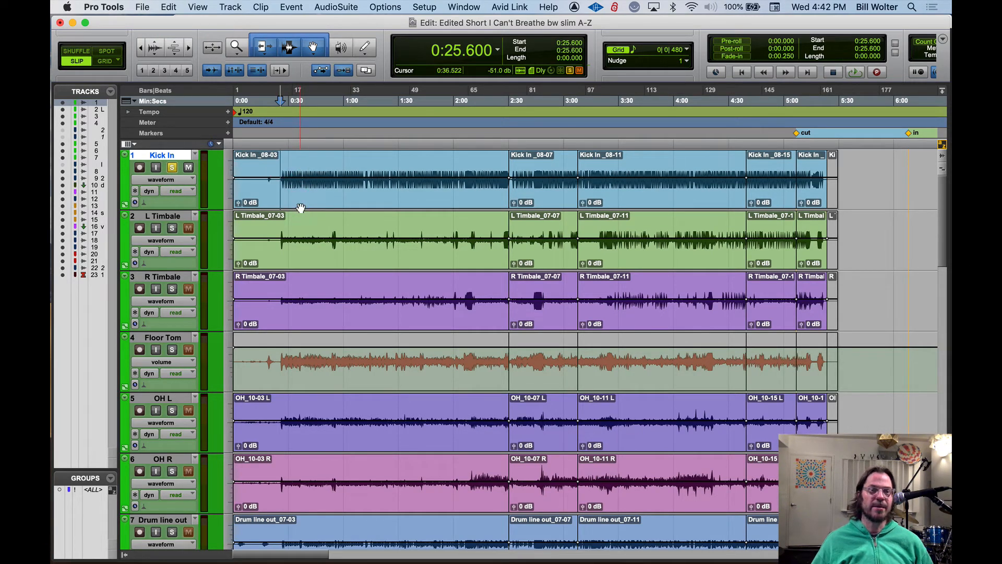
Trim the first Kick In clip's start to 0:25.600 and its end to 2:02.538
key(a)
click(458, 166)
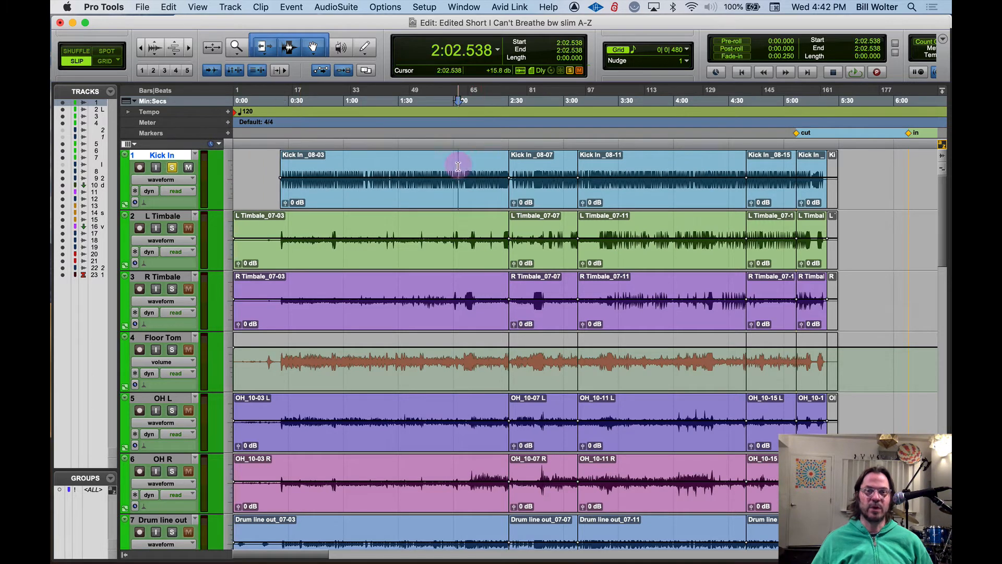
key(s)
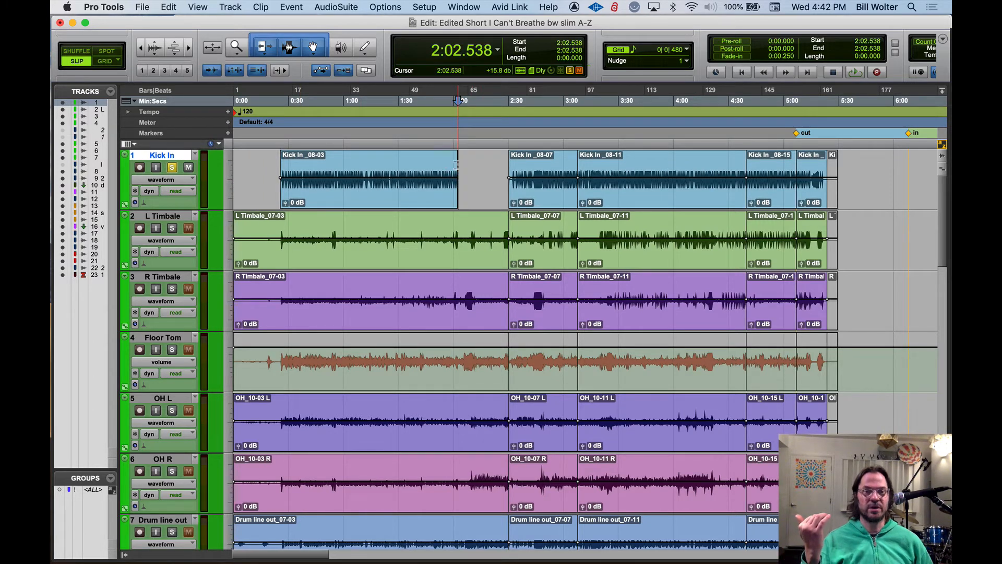
Trim the start of the shortened Kick In clip further in twice, ending at 1:46.496
click(299, 166)
key(a)
click(429, 165)
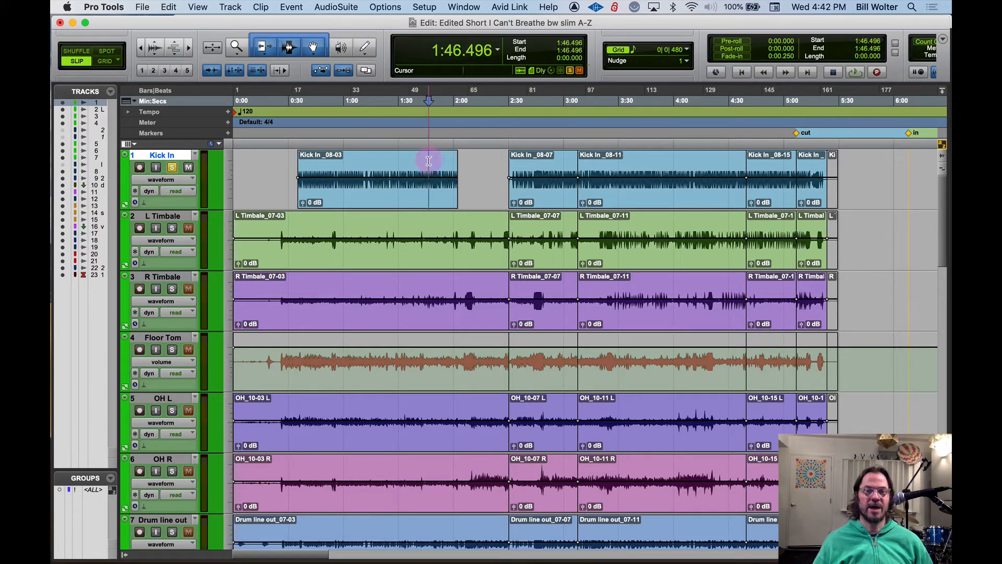
key(a)
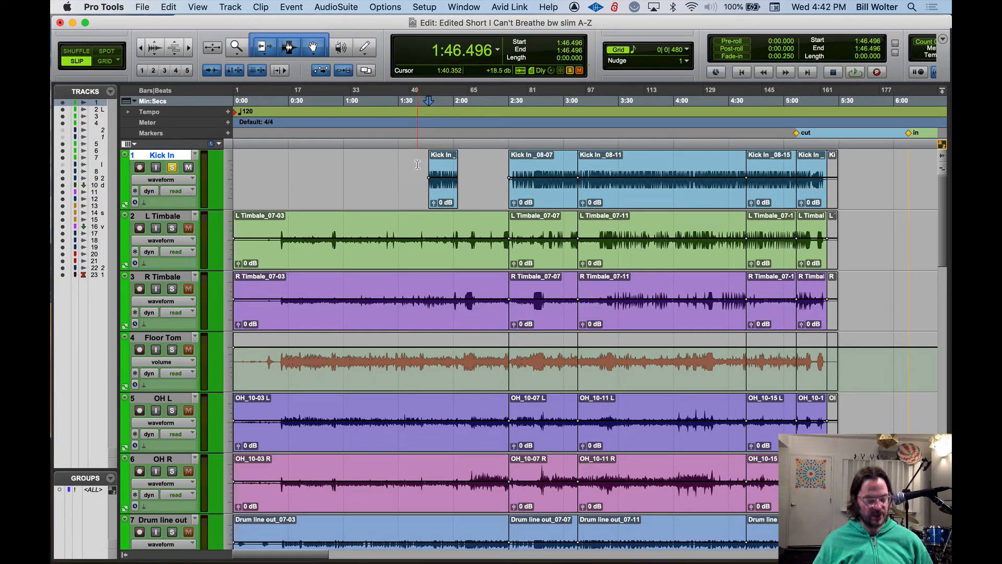
Undo all the start and end trims on the first Kick In clip
key(super+z)
key(super+z)
key(super+z)
key(super+z)
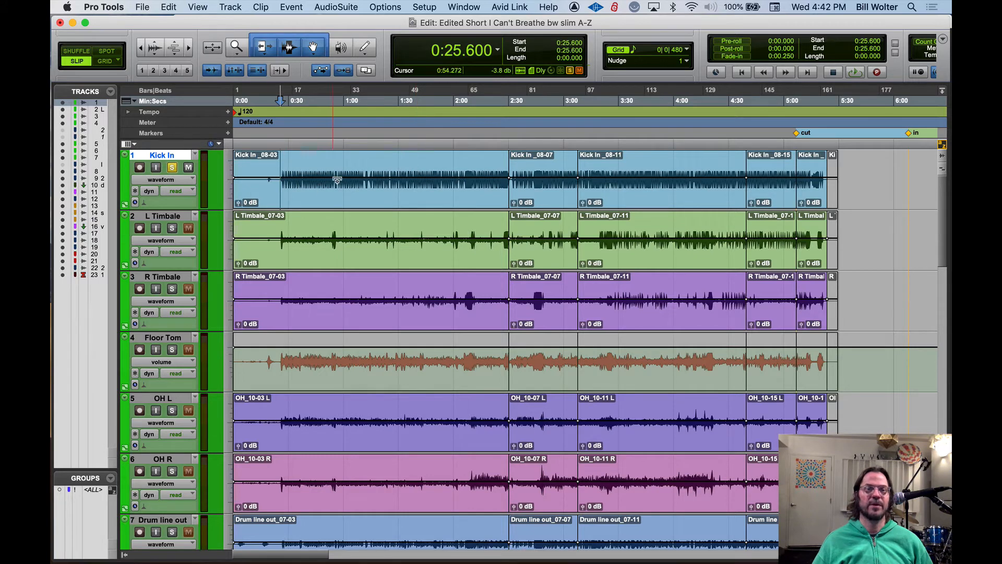
click(276, 165)
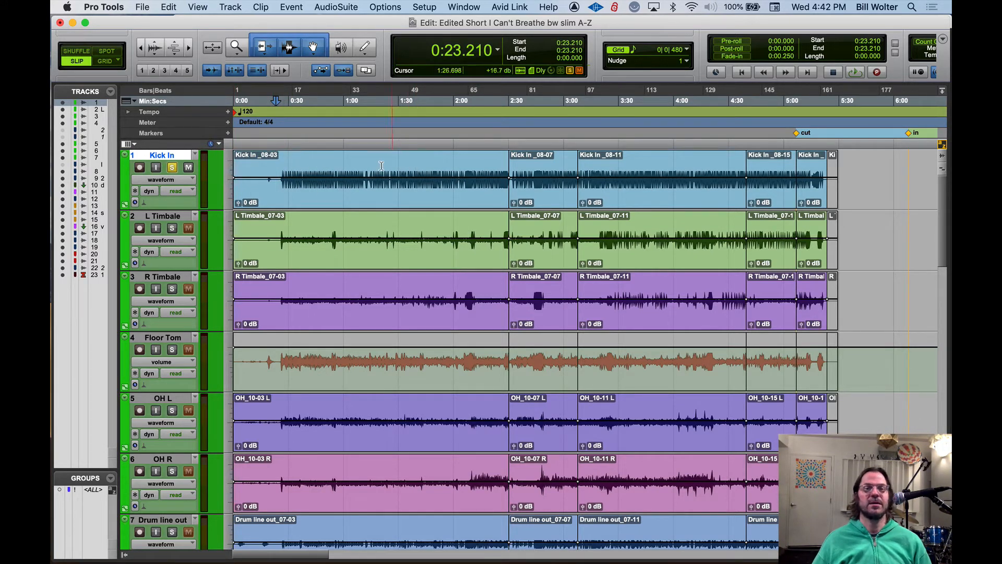
click(488, 165)
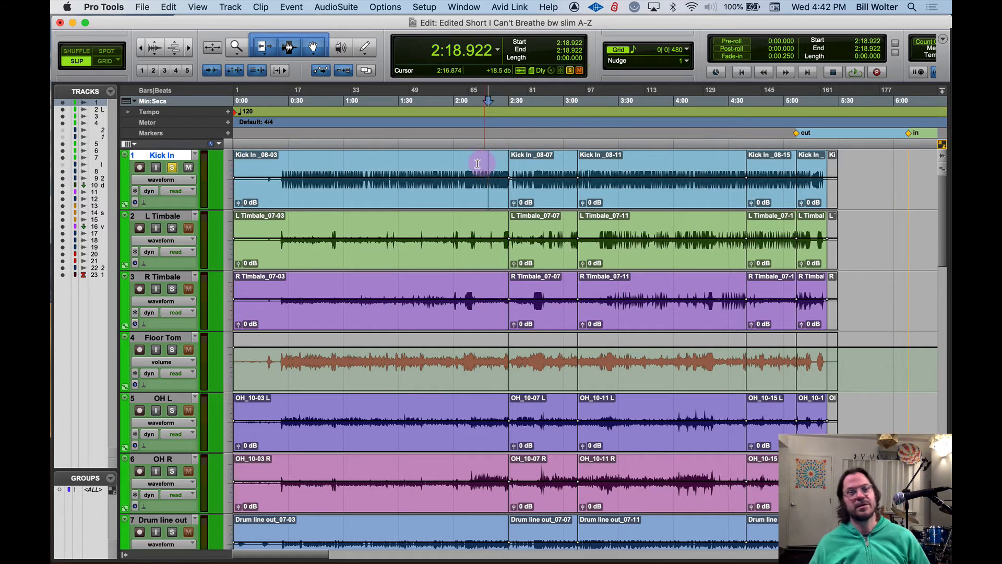
click(466, 164)
click(438, 164)
click(339, 166)
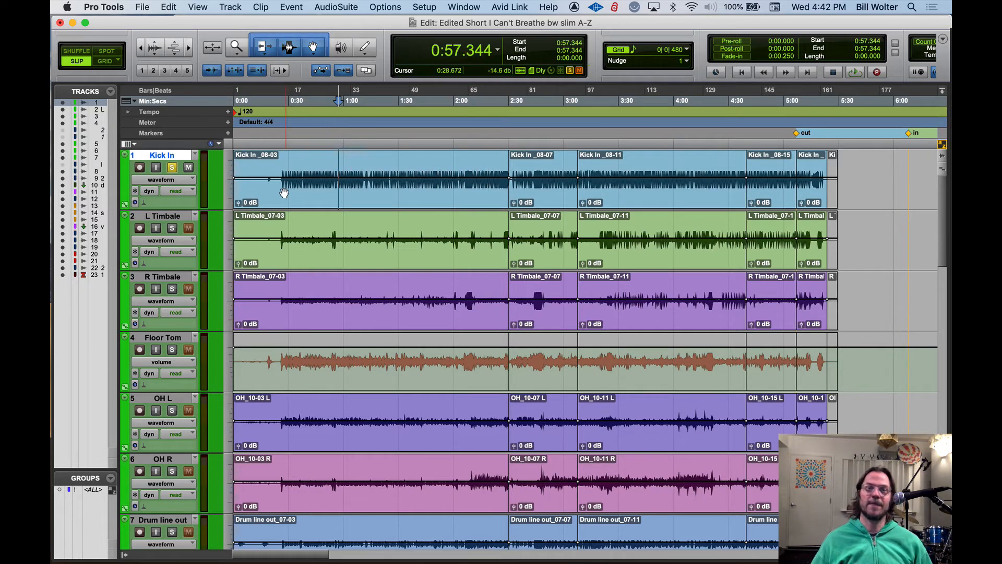
Fade the first Kick In clip in from its start to 0:22.869 and out from 2:10.048 to its end
click(275, 162)
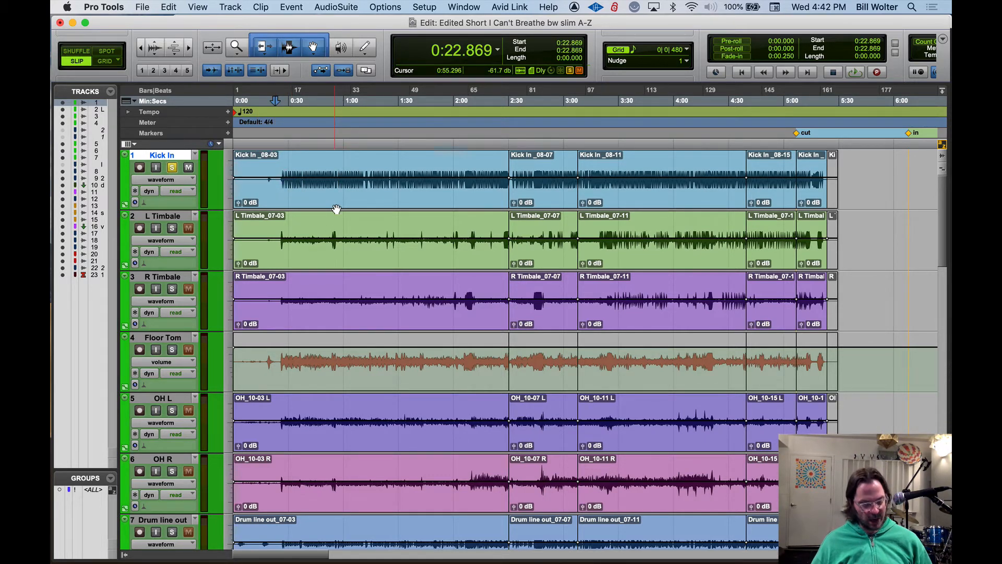
key(d)
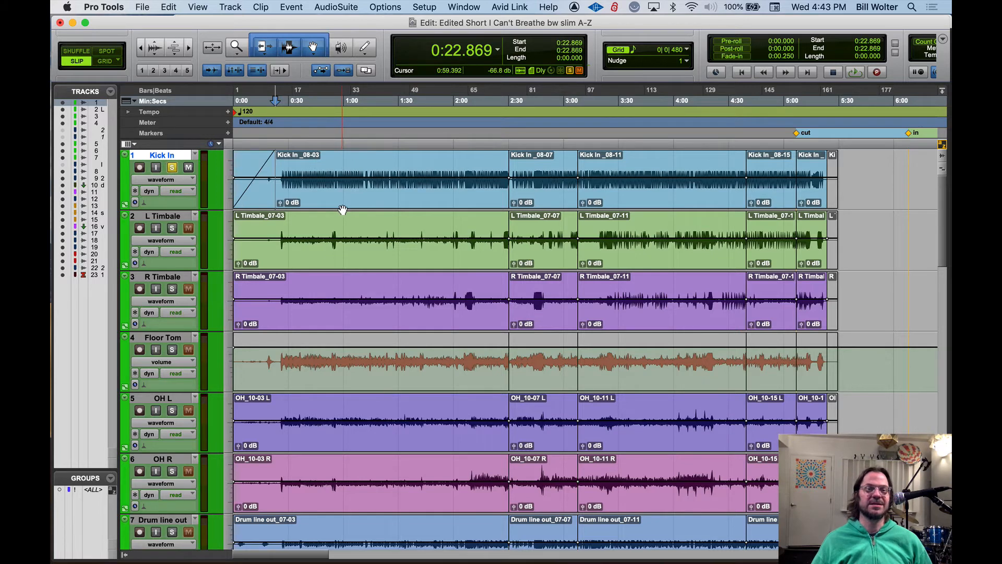
click(472, 163)
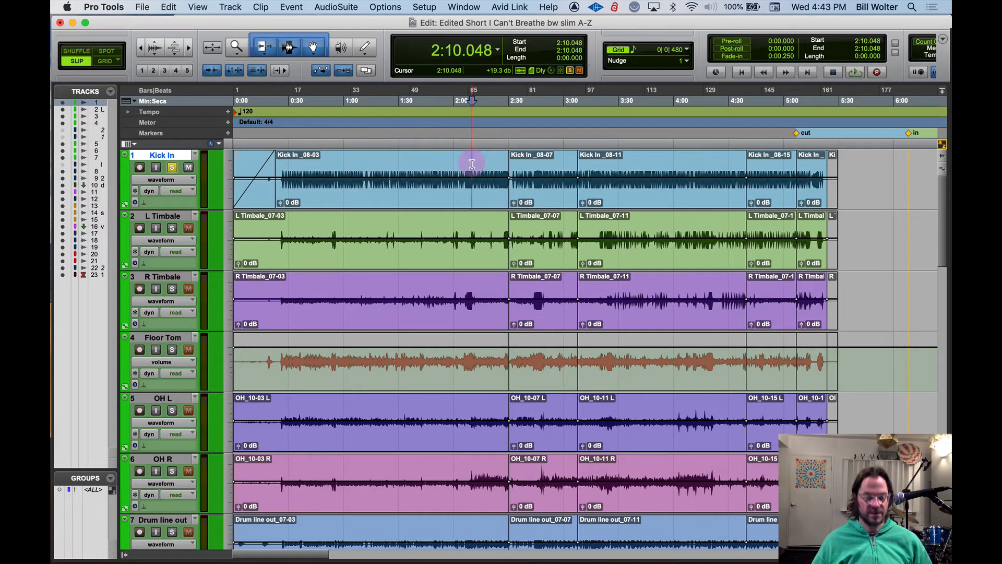
key(g)
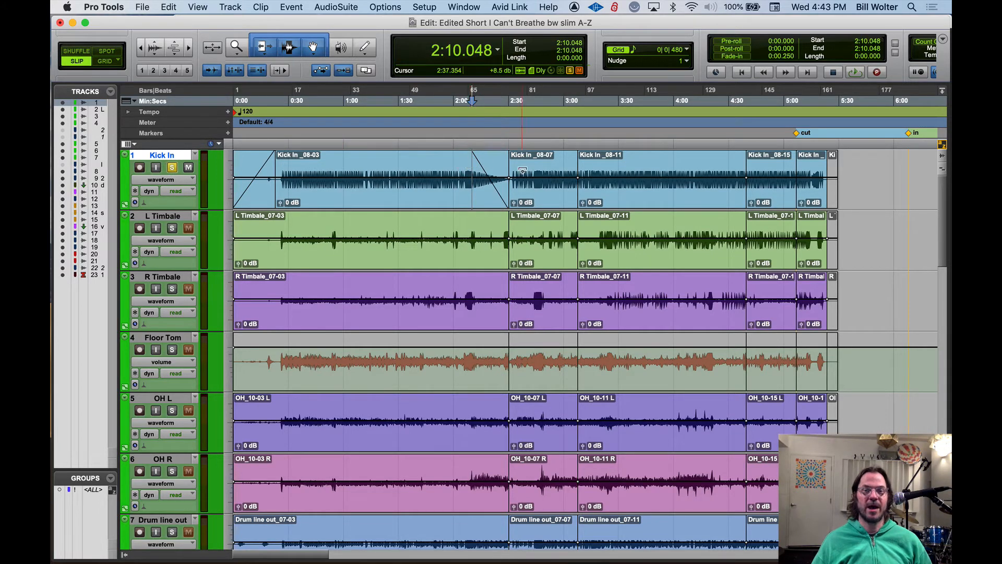
Crossfade the second and third Kick In clips across their boundary from 3:03.296 to 3:17.632
drag(566, 166, 597, 165)
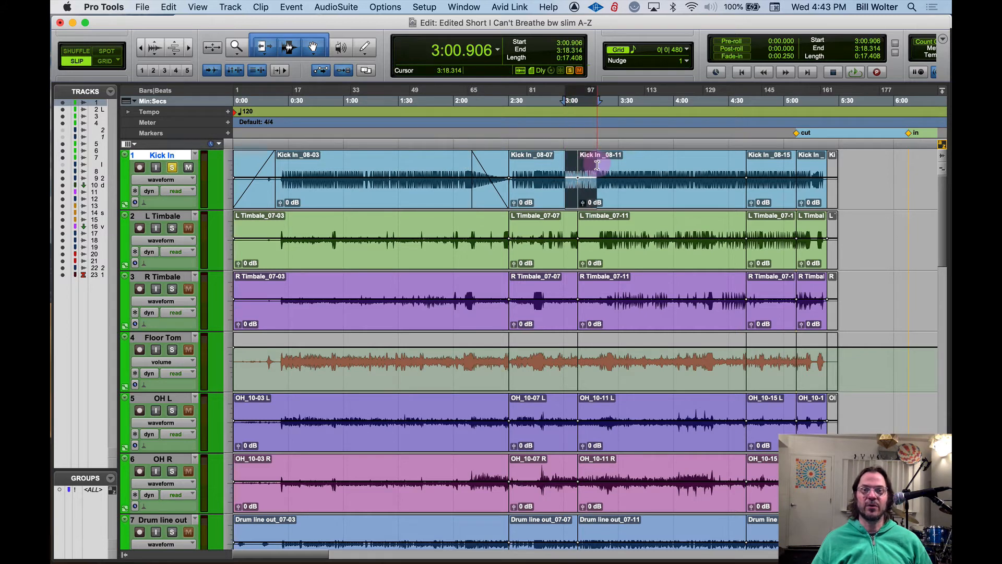
click(544, 166)
click(556, 165)
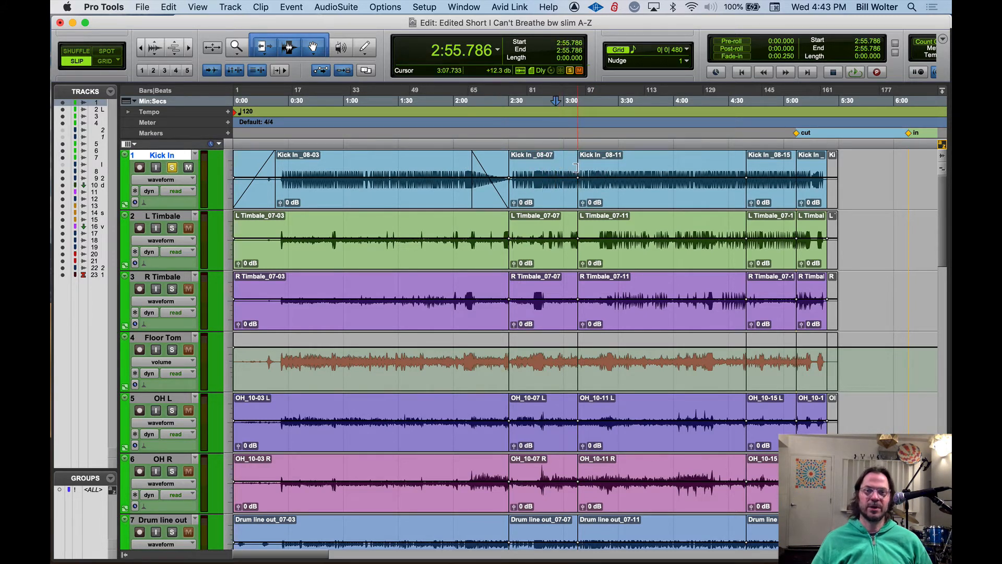
drag(570, 167, 595, 169)
key(f)
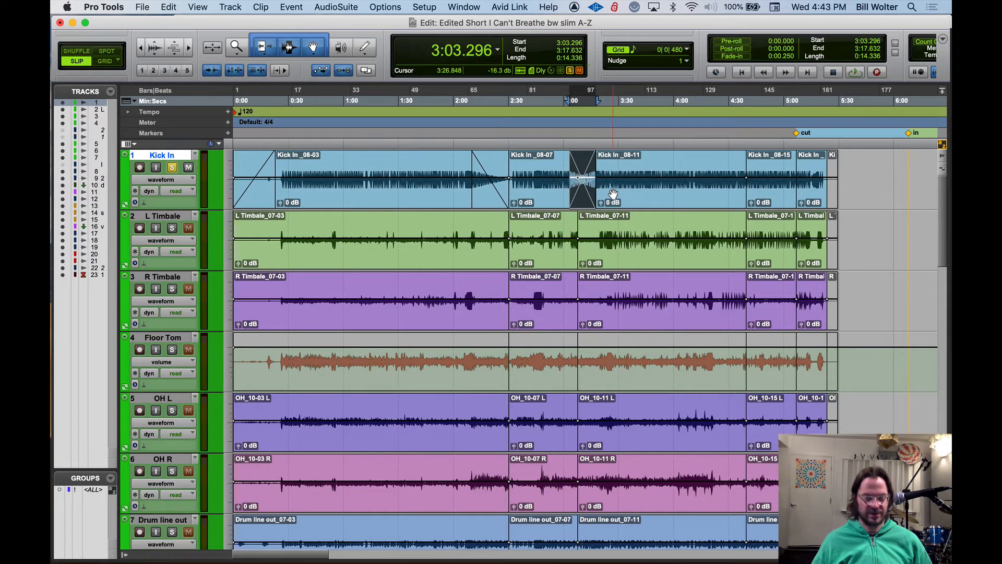
Undo the crossfade, fade-out and fade-in on the Kick In clips
key(super+z)
key(super+z)
key(super+z)
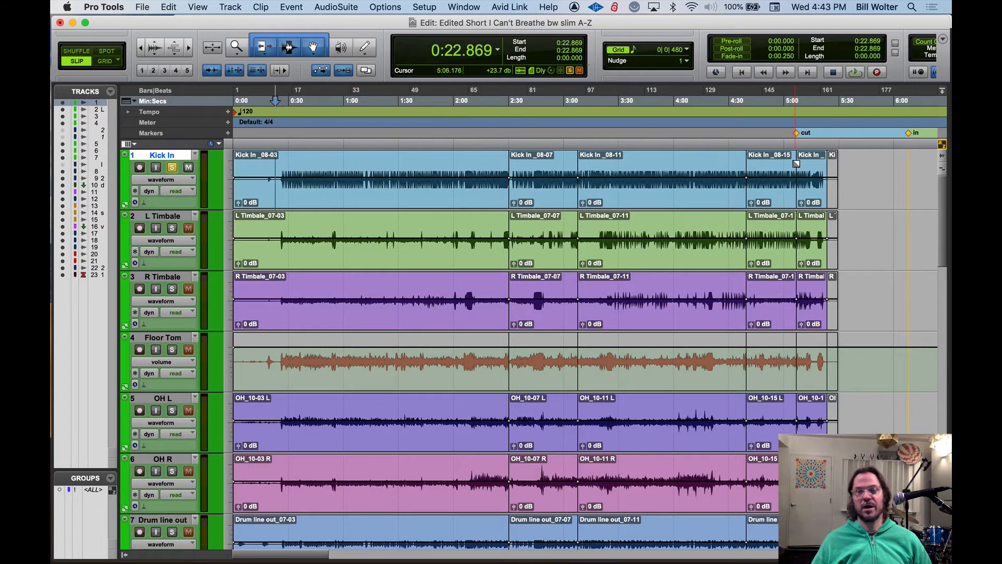
click(811, 166)
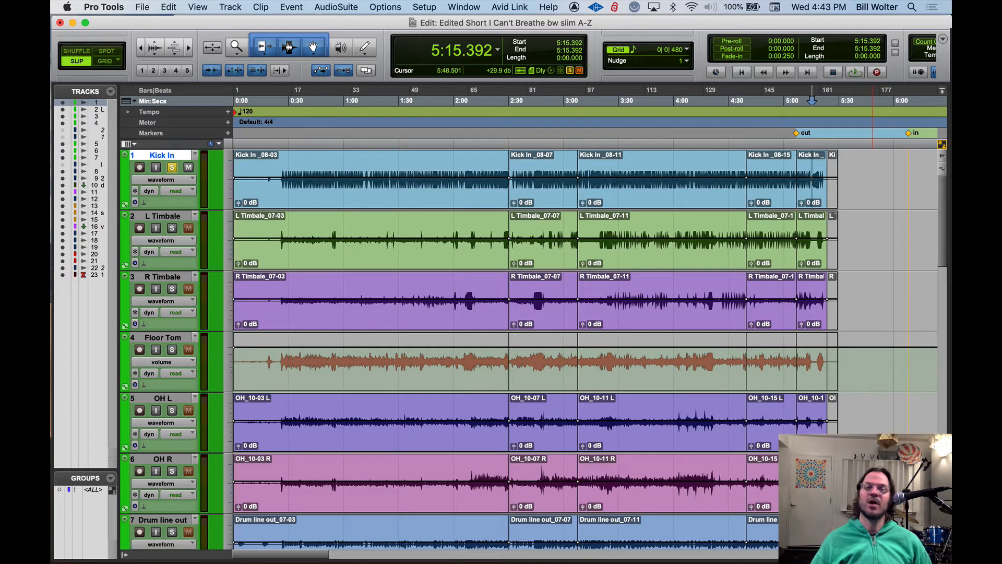
click(280, 166)
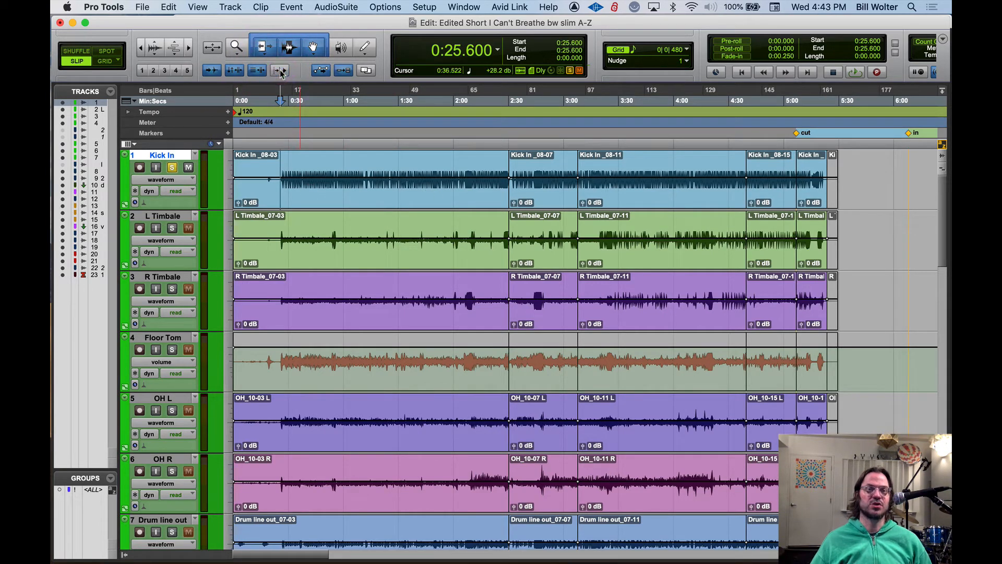
click(333, 112)
click(328, 110)
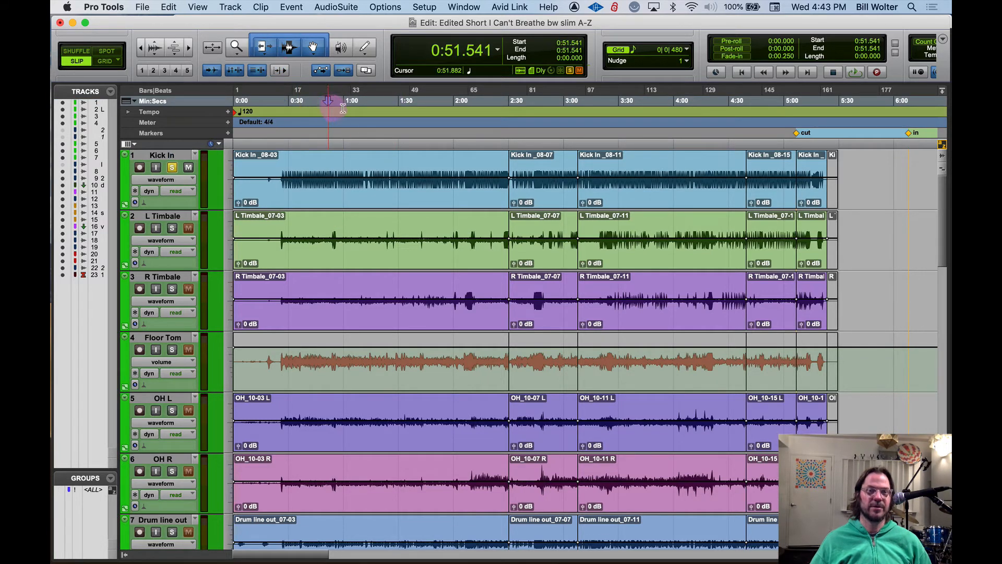
click(353, 100)
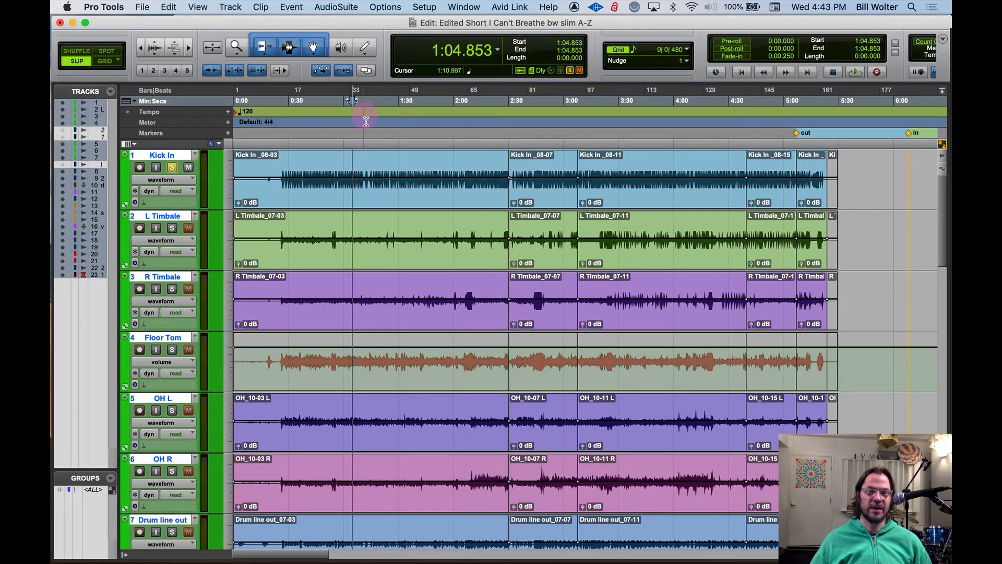
Turn off Kick In's solo and play the tracks twice from 0:25.770, stopping each time
click(317, 162)
click(313, 229)
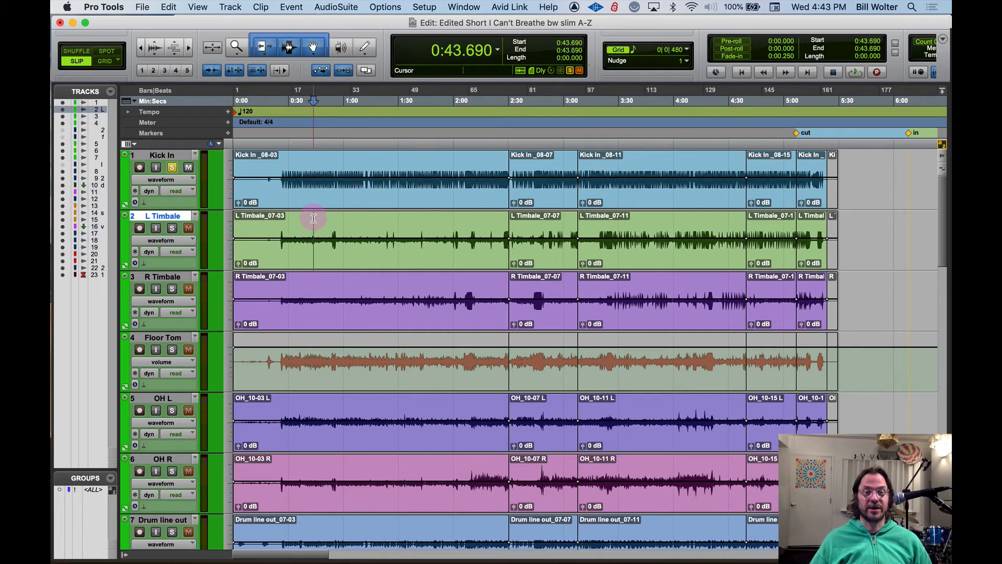
click(282, 157)
key(super+bracketright)
key(super+bracketright)
key(super+bracketright)
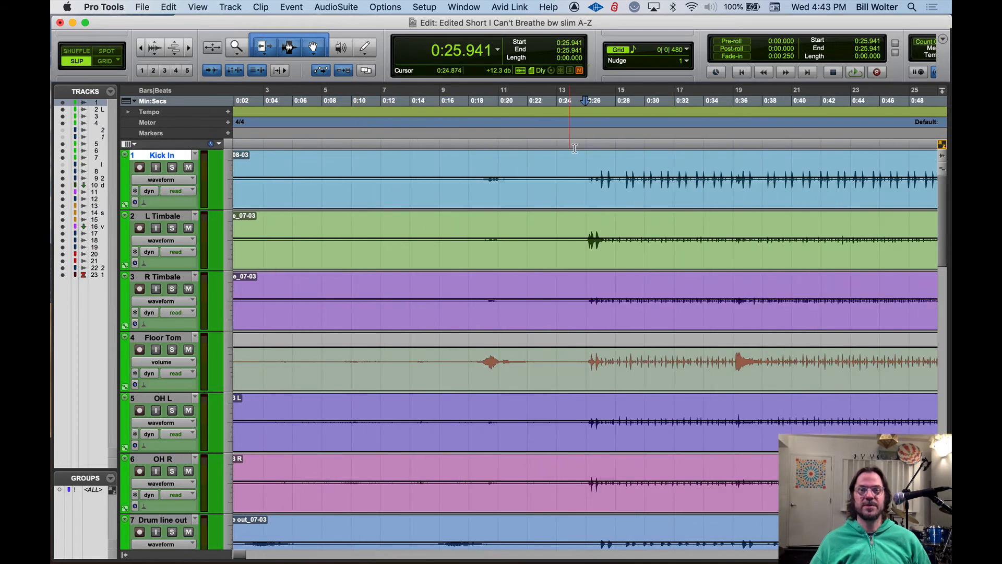
click(582, 166)
key(space)
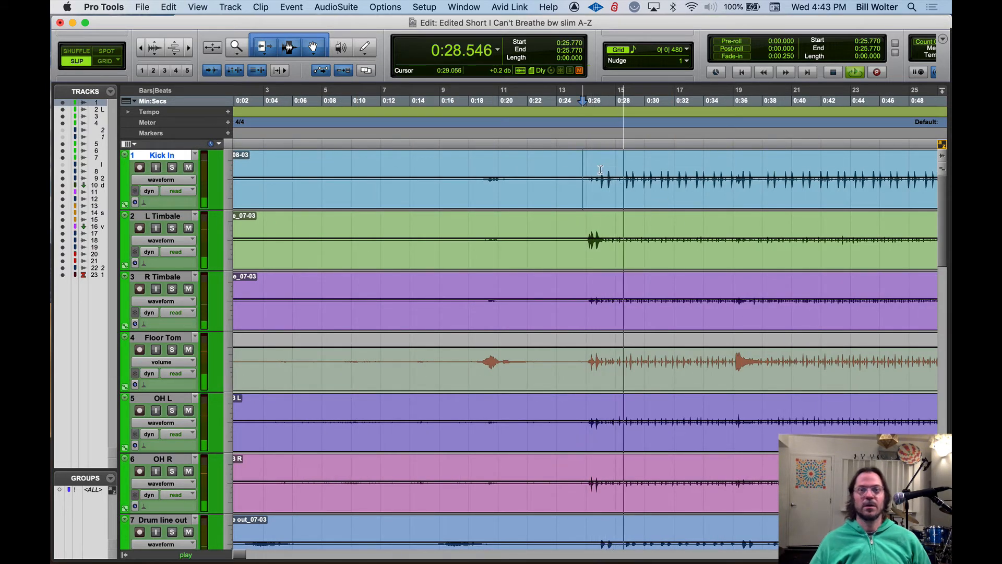
key(space)
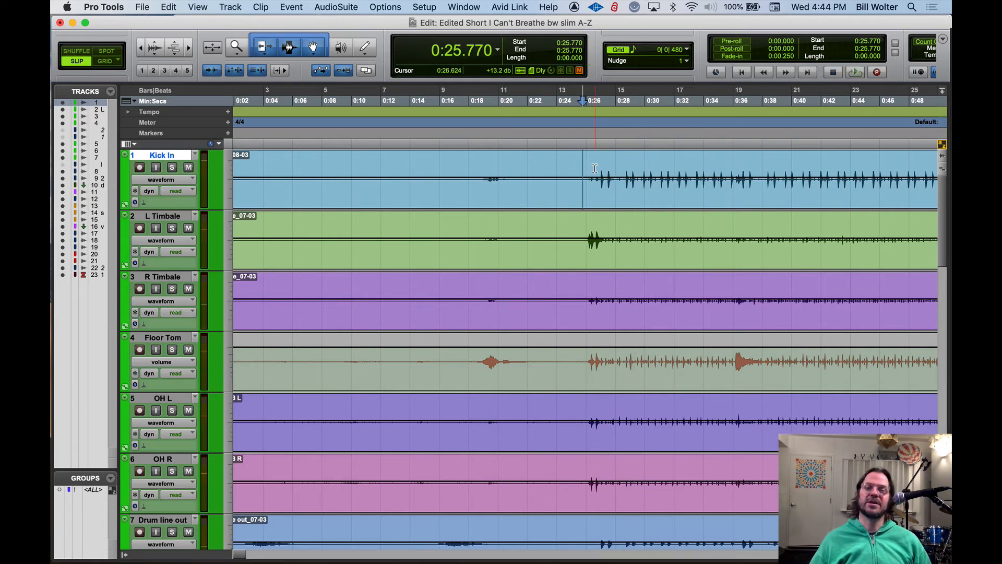
key(space)
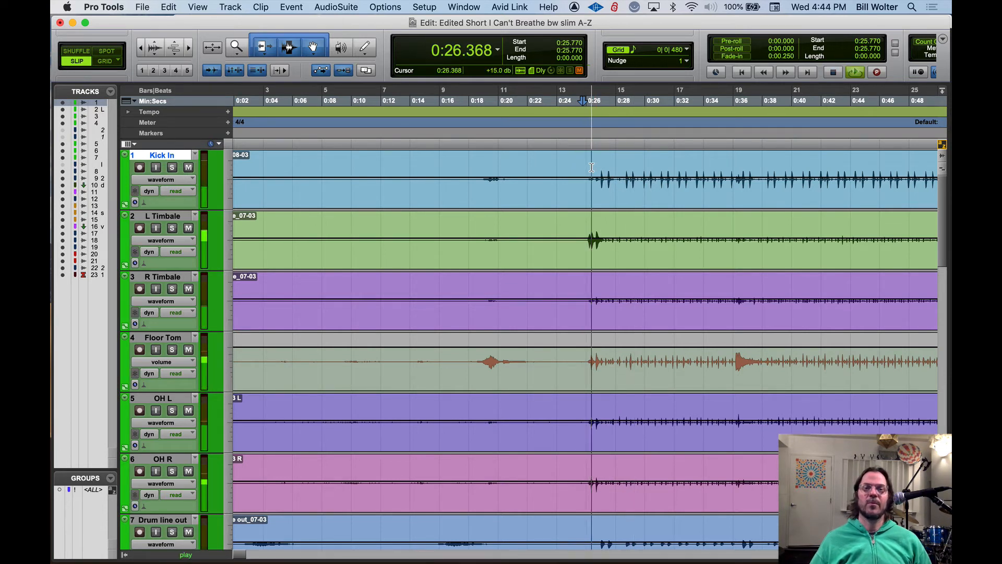
key(space)
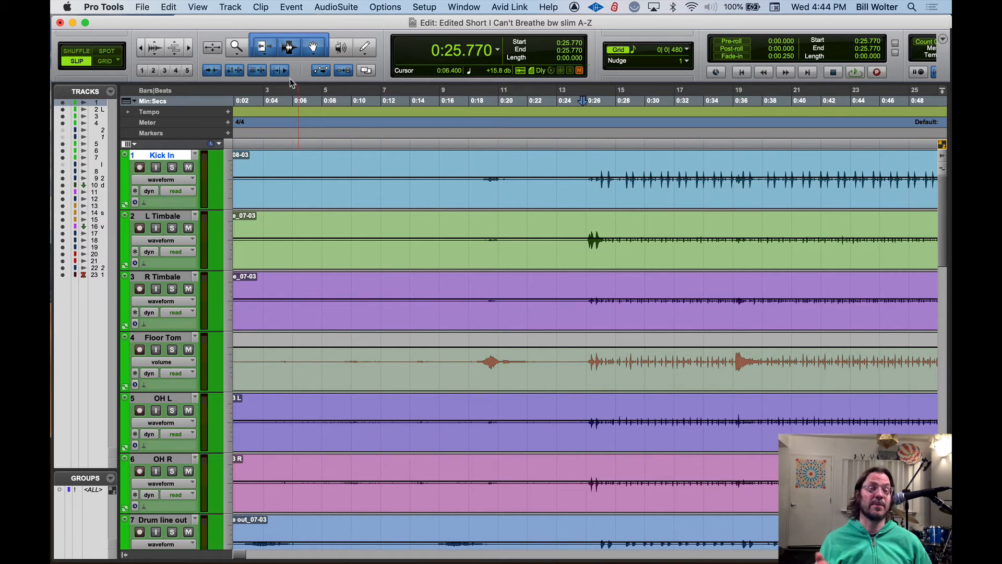
With Insertion Follows Playback on, play and stop repeatedly from each stopping point, then return the edit cursor to 0:25.386 on Kick In
key(space)
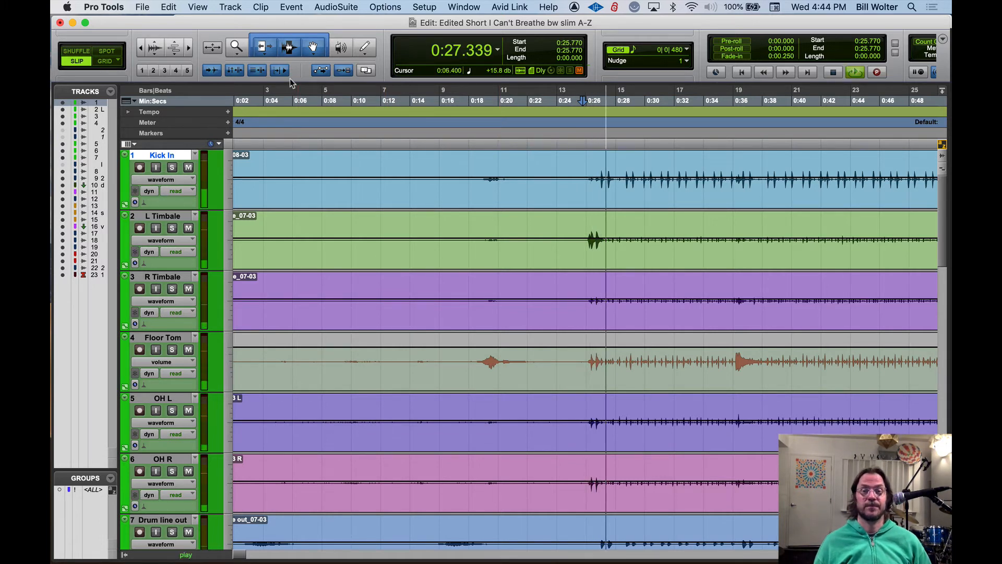
key(space)
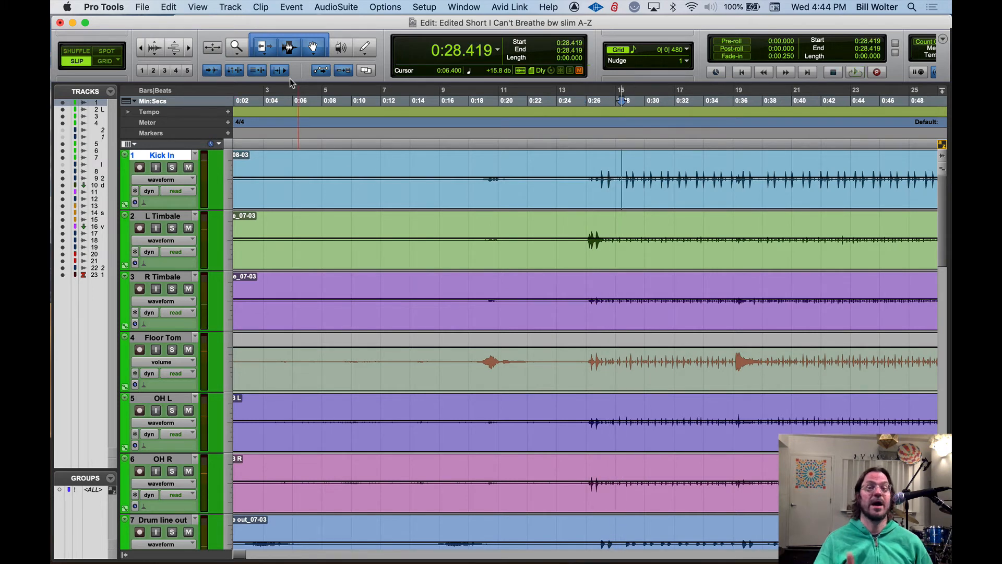
key(space)
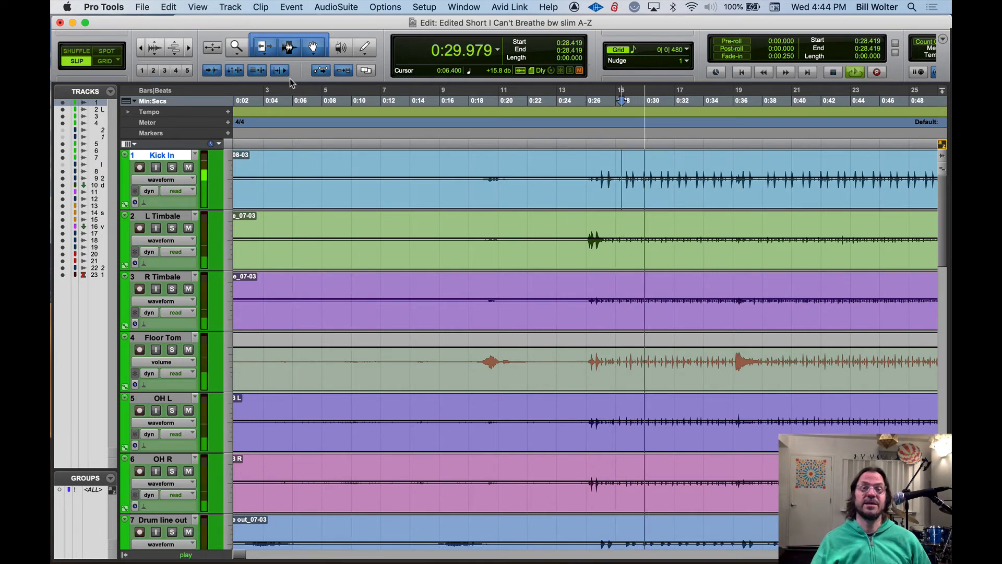
key(space)
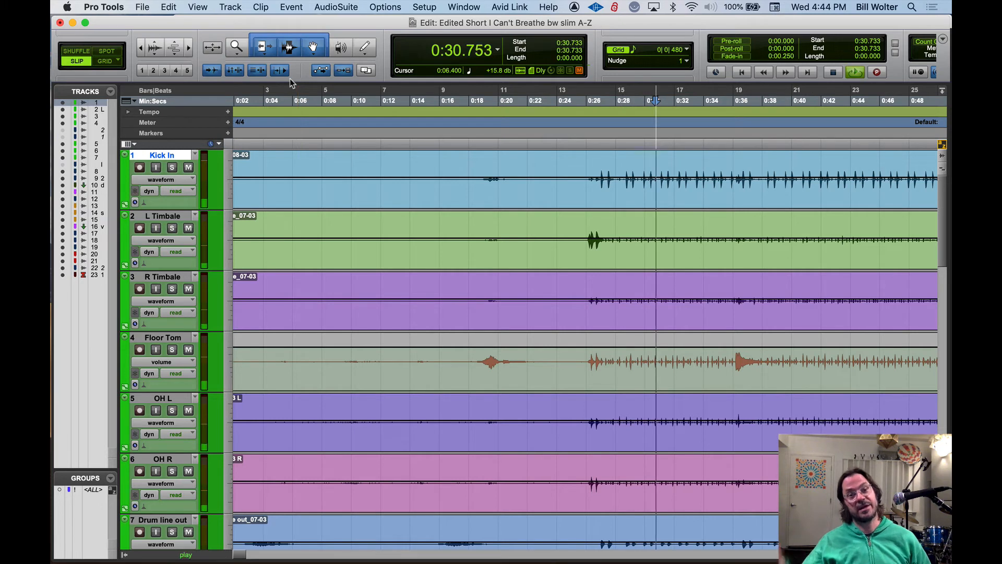
key(space)
key(space)
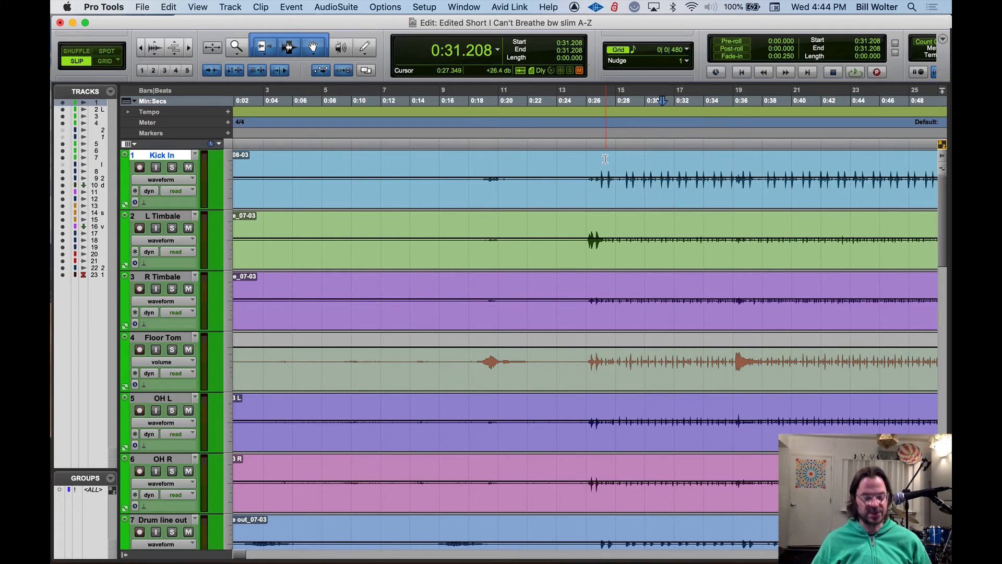
click(577, 166)
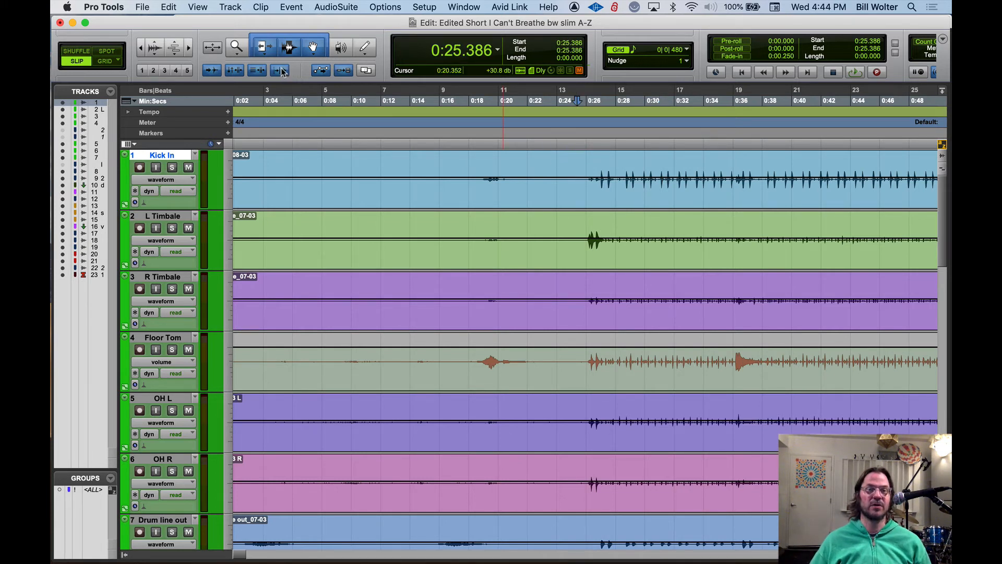
Turn off Insertion Follows Playback
key(alt+super+8)
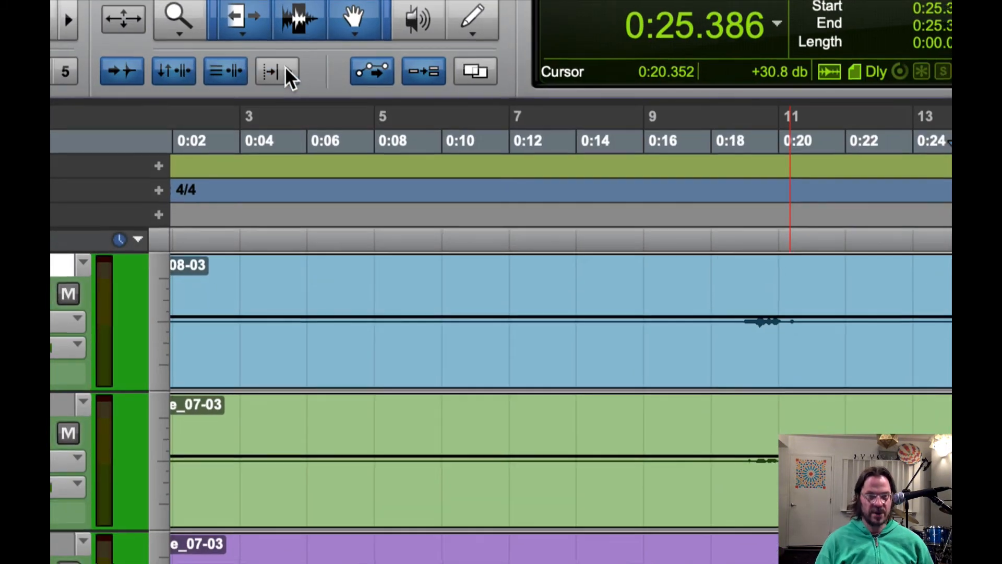
key(alt+super+8)
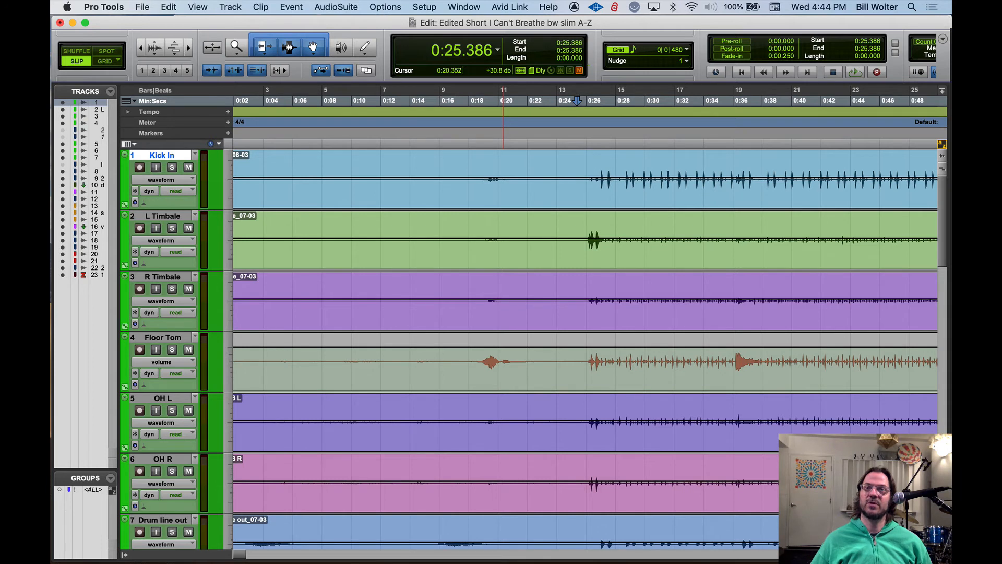
Select the first Kick In clip, then bring the selection's end and its start into view in turn
click(551, 196)
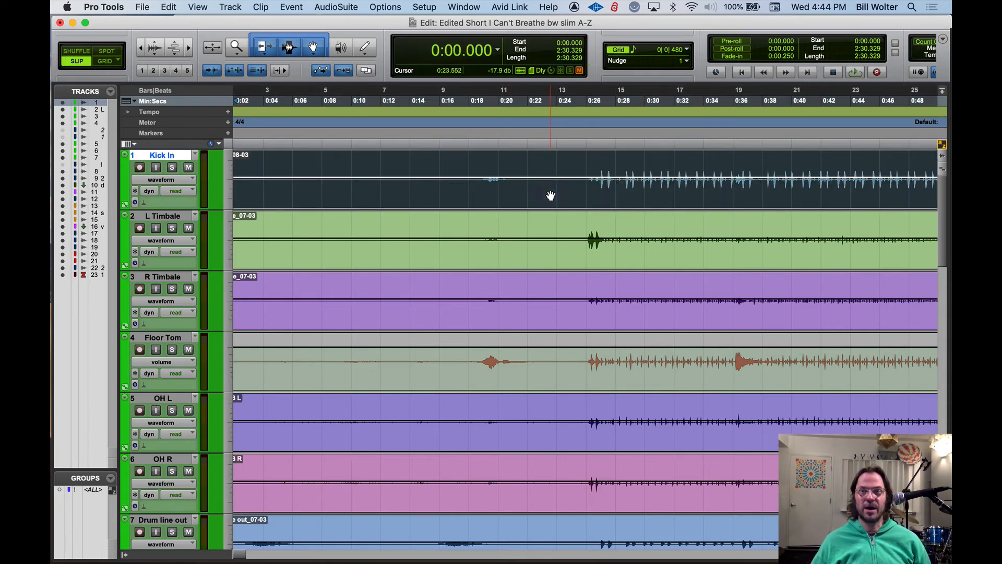
key(Left)
key(Right)
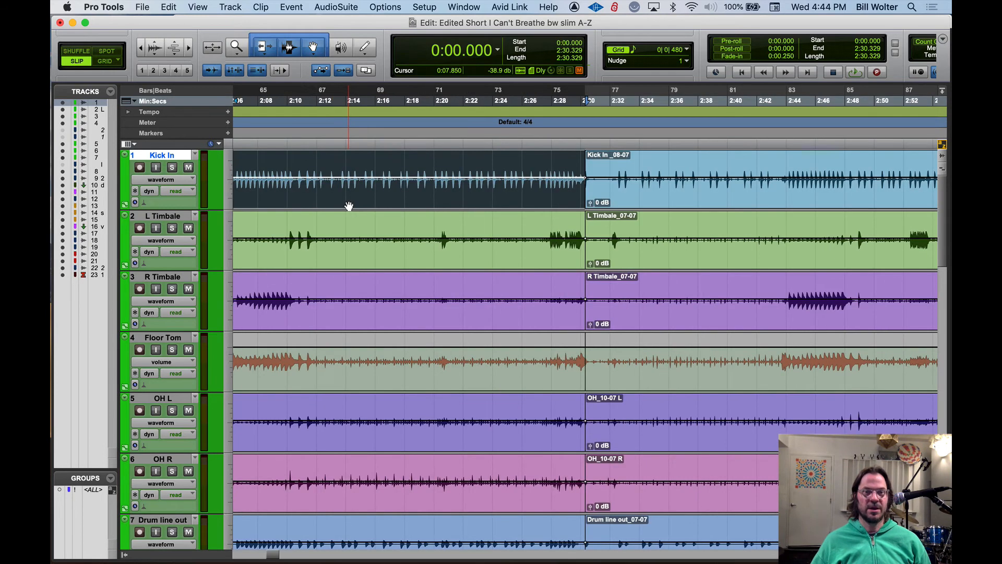
key(Left)
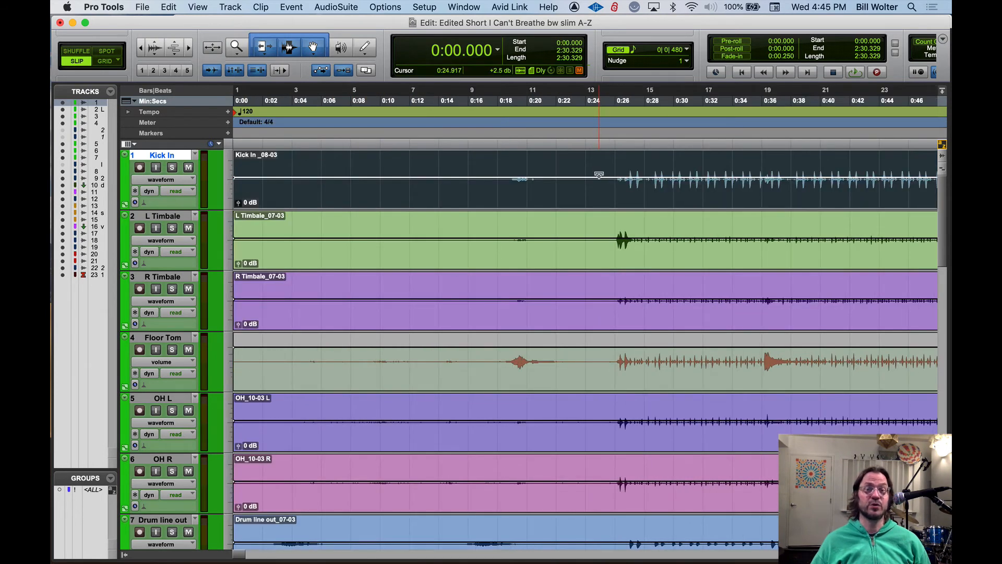
Select Kick In from 0:26.837 to 0:41.856 and zoom in on that selection with Zoom Toggle
click(626, 162)
drag(627, 162, 848, 166)
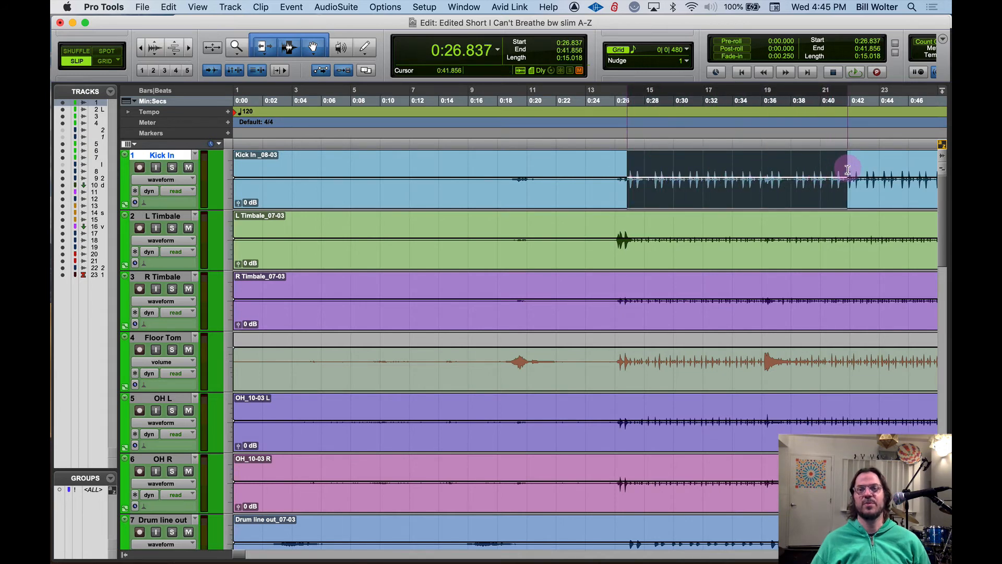
key(ctrl+e)
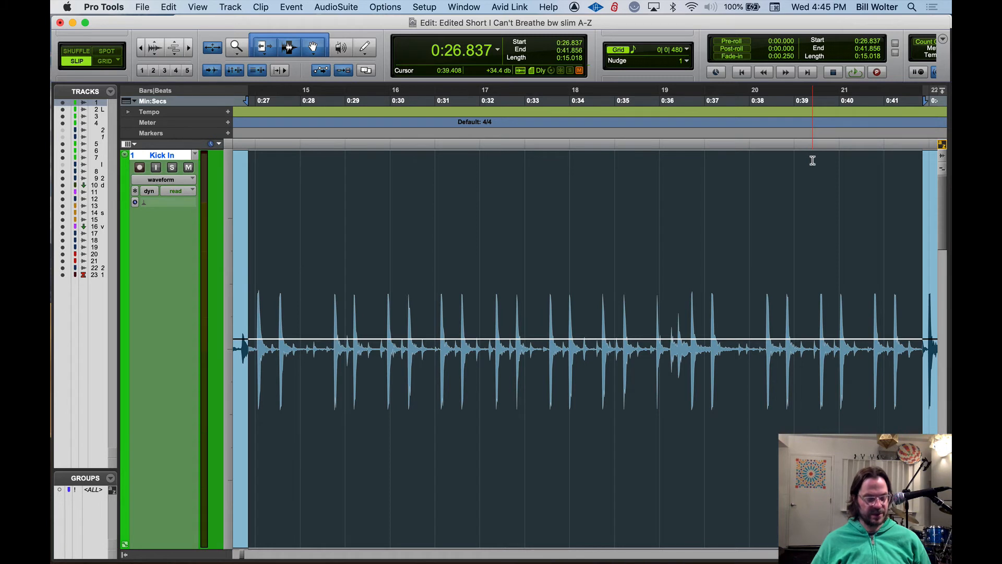
Adjust the Kick In selection's start to 0:27.011 and its end to 0:41.974, checking each boundary up close
key(Left)
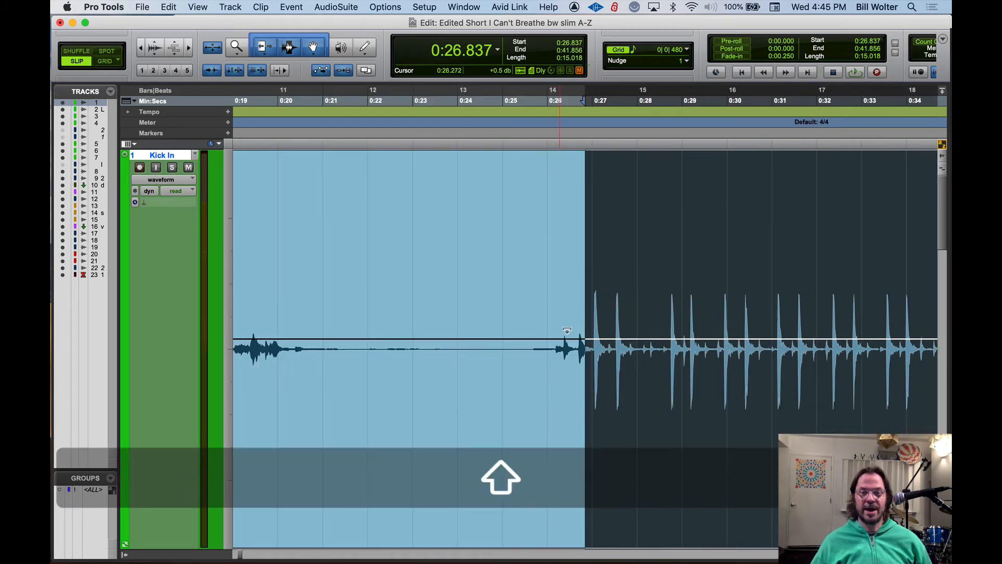
mouse_move(580, 287)
mouse_down()
mouse_move(594, 286)
mouse_move(554, 271)
mouse_move(589, 280)
mouse_up()
key(Right)
key(t)
key(t)
key(t)
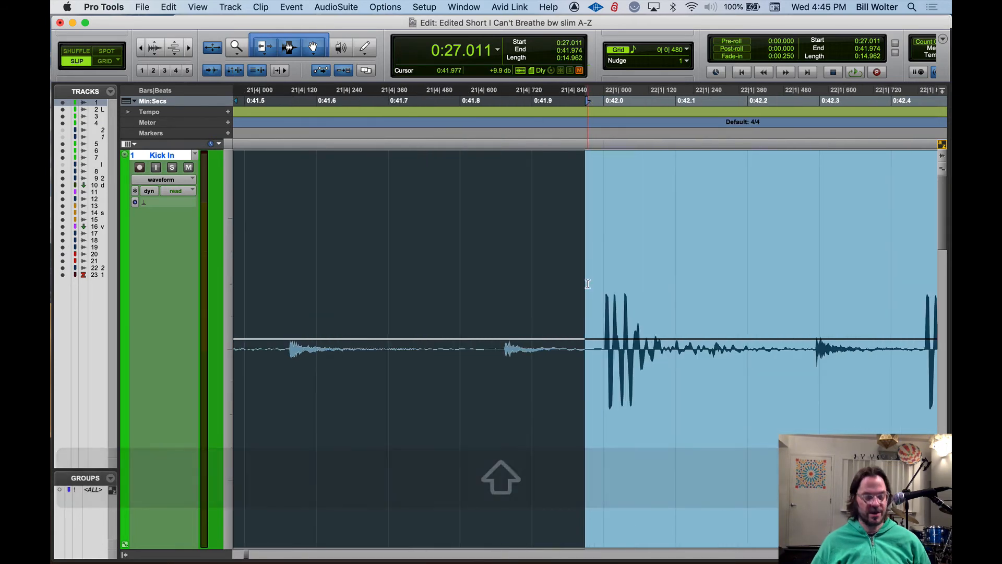
key(Left)
key(Right)
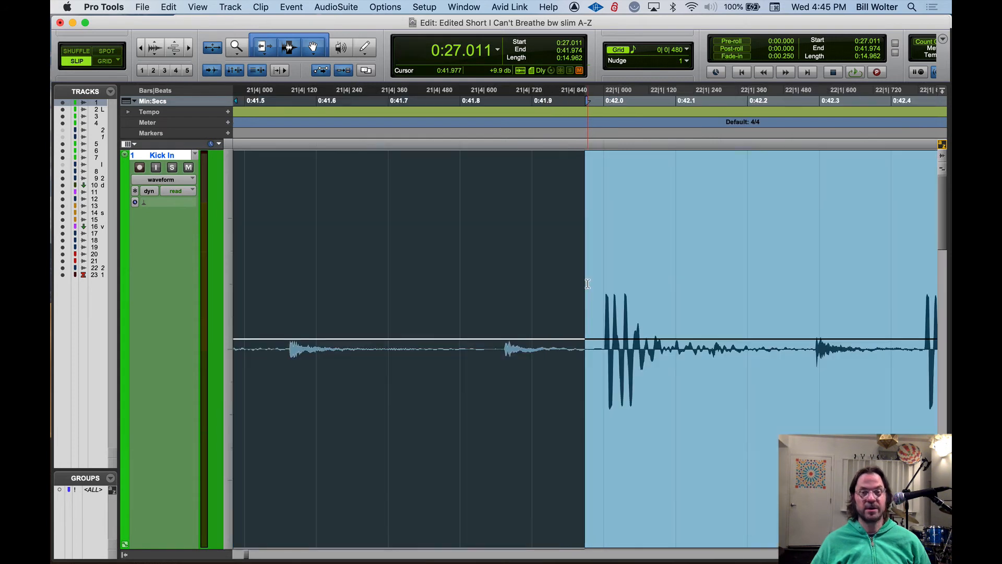
key(shift)
drag(589, 280, 602, 279)
Place the edit cursor at 0:41.795 on Kick In and toggle the zoom back to the multi-track view
click(587, 221)
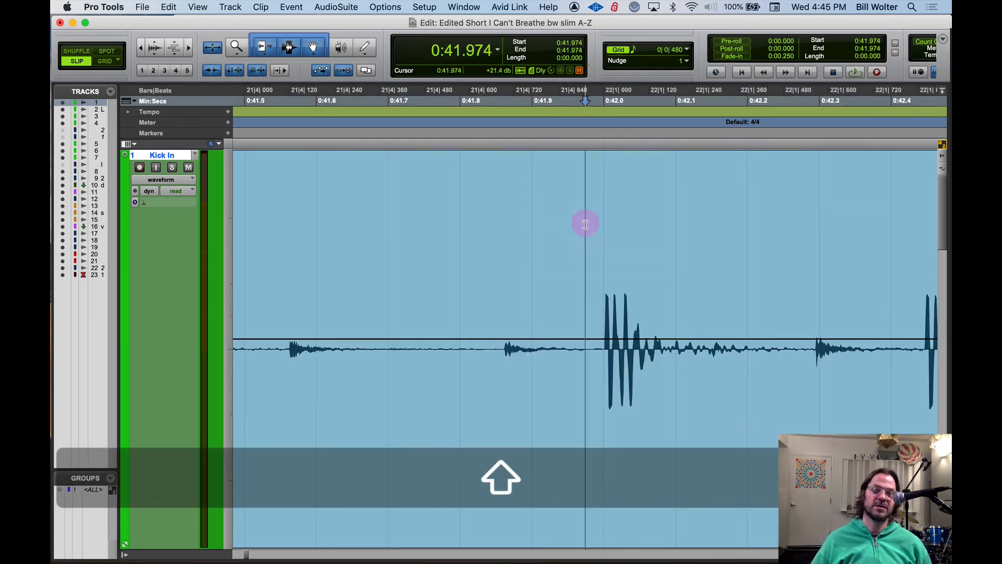
click(490, 219)
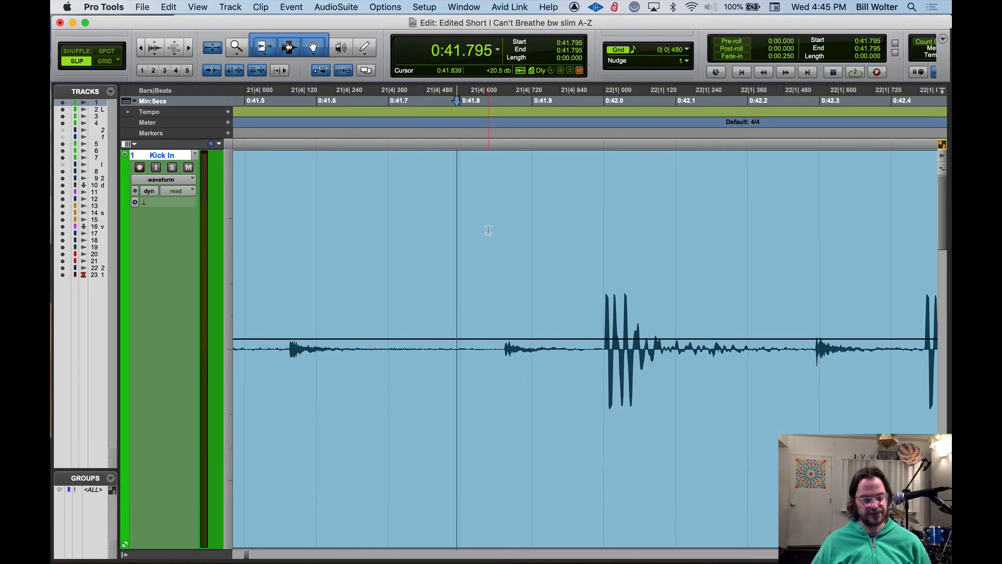
key(e)
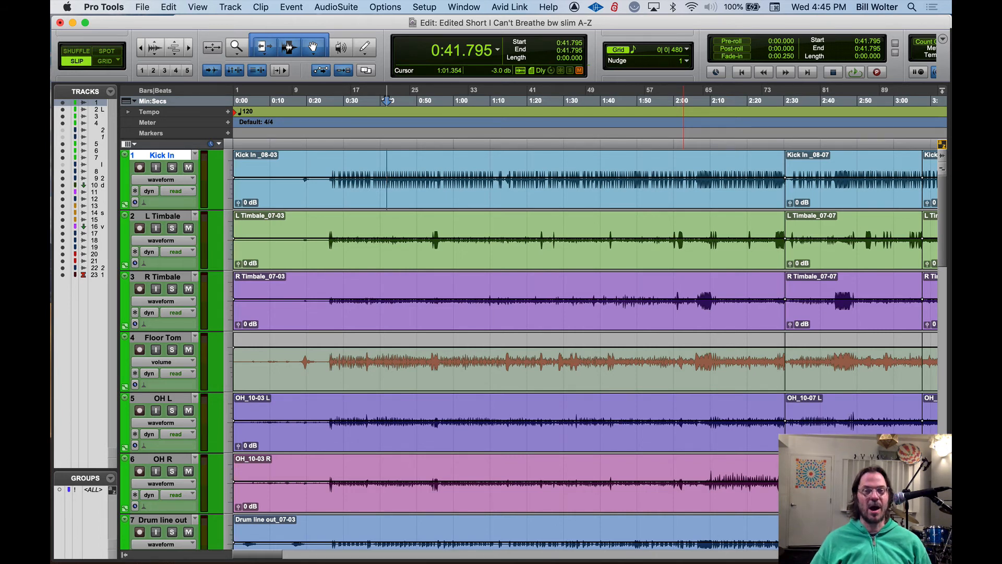
Zoom out until the whole song is visible and place the edit cursor at 0:23.893 on Kick In
click(353, 167)
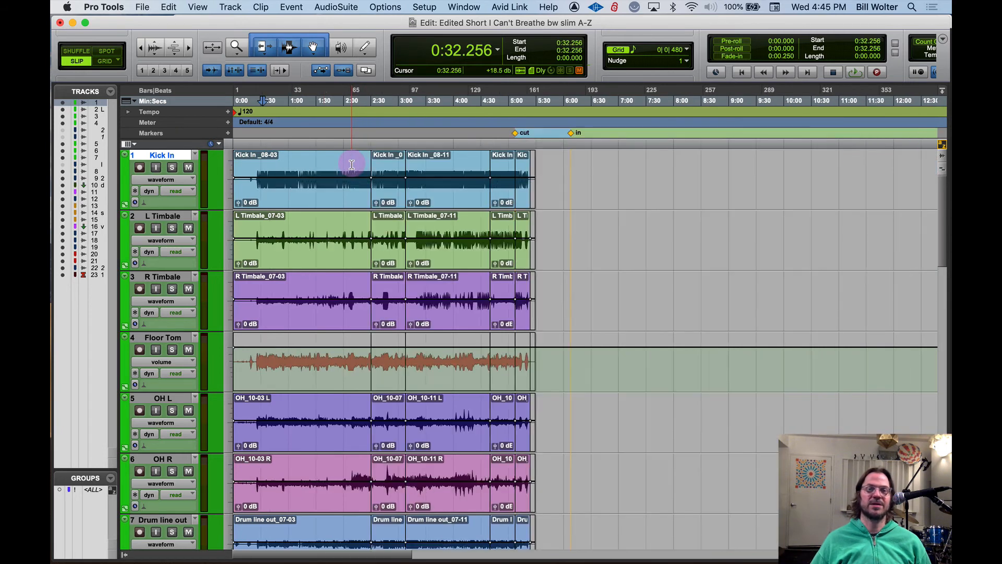
key(r)
key(r)
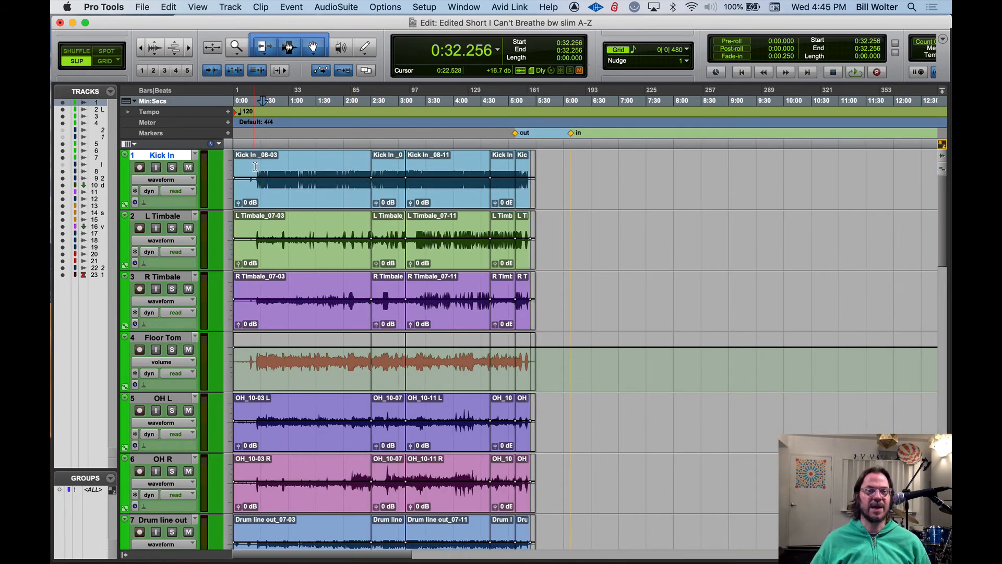
click(255, 167)
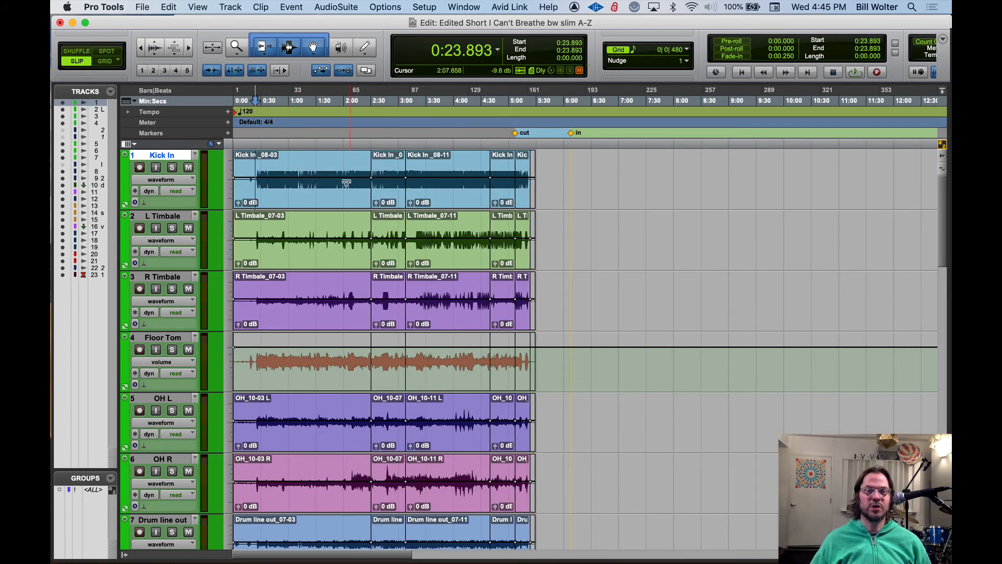
Select the Kick In clips one after another, from the first to the last
click(351, 197)
click(389, 197)
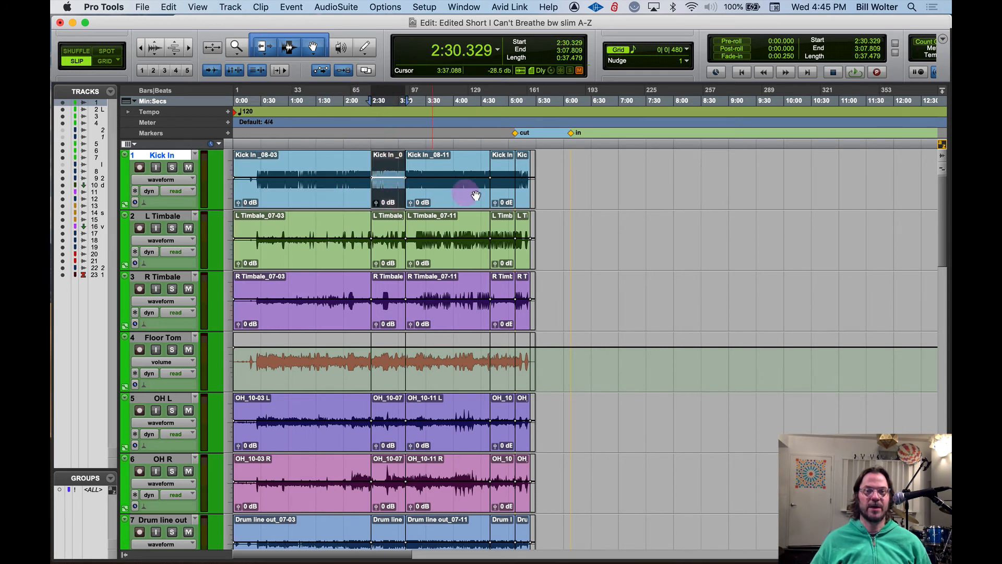
click(478, 197)
click(503, 196)
click(522, 196)
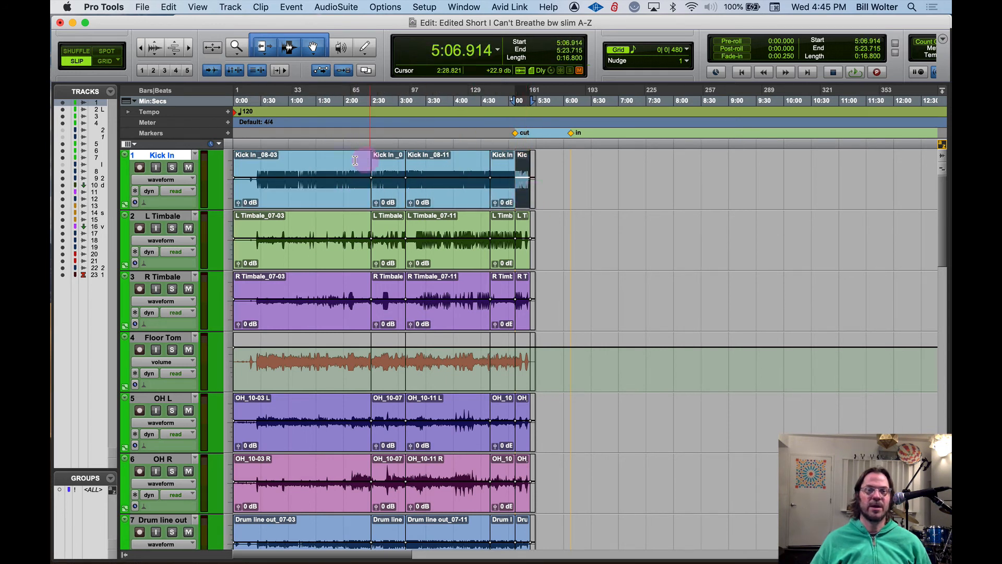
Place the edit cursor at 0:25.941 on Kick In and turn off Tab to Transient
click(258, 163)
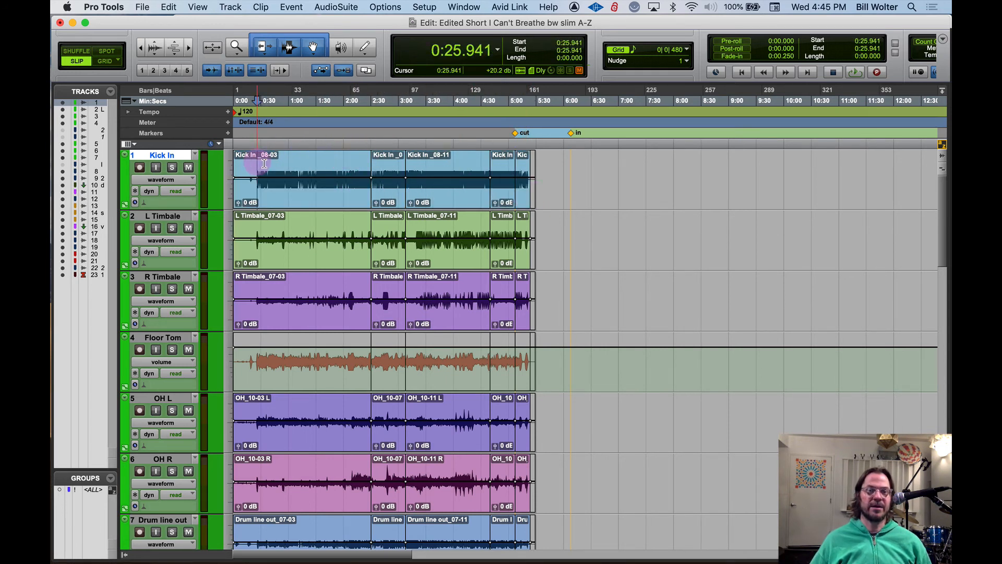
click(211, 72)
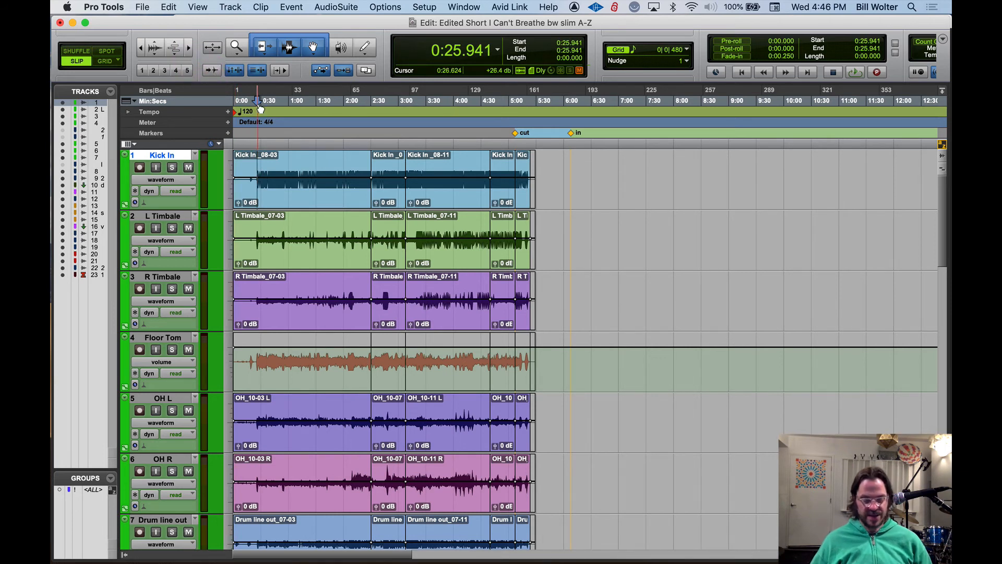
Move the edit cursor down track by track from Kick In to OH L
key(semicolon)
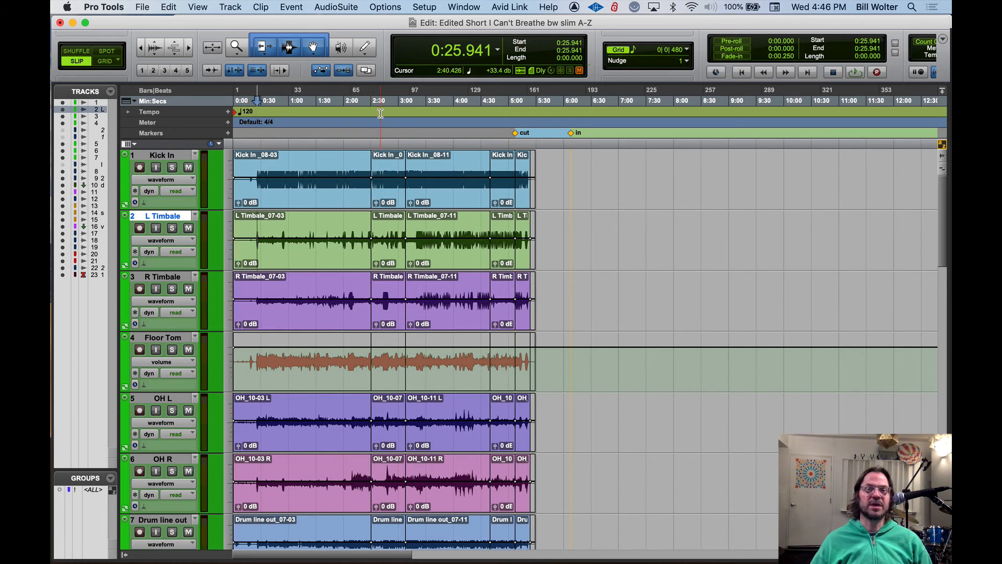
key(semicolon)
key(semicolon)
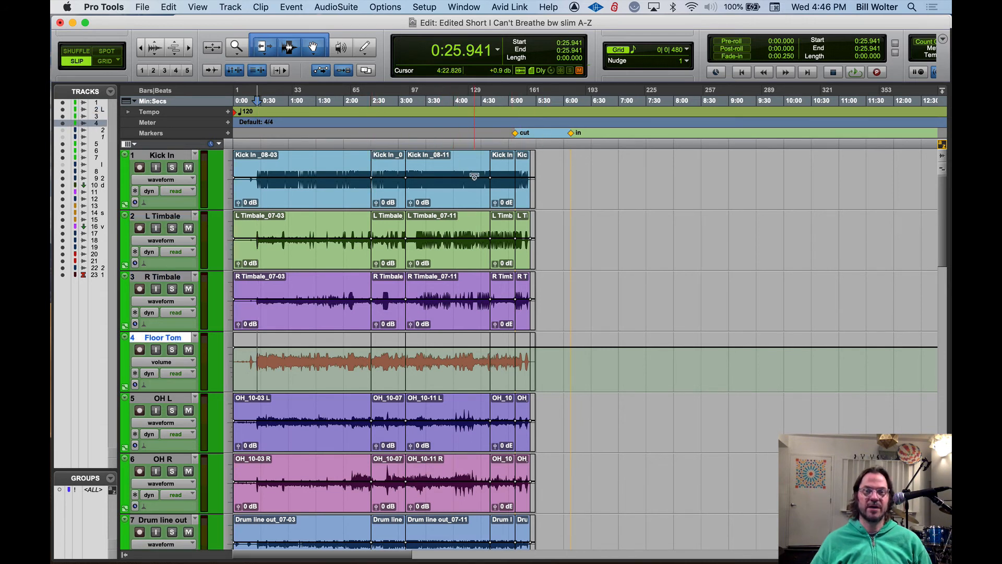
key(semicolon)
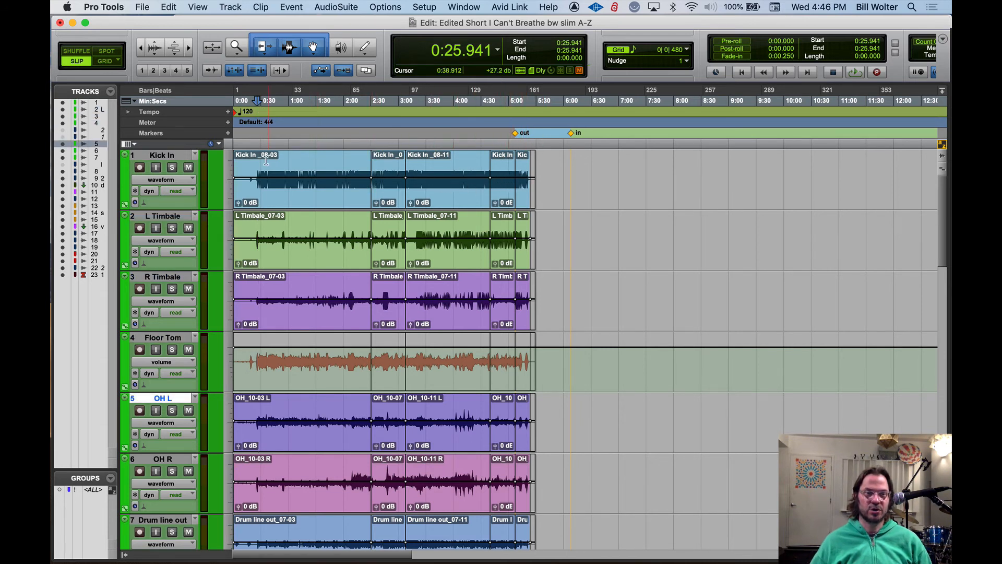
Place the edit cursor at 0:27.306 on Kick In and move it down two tracks to R Timbale
click(259, 161)
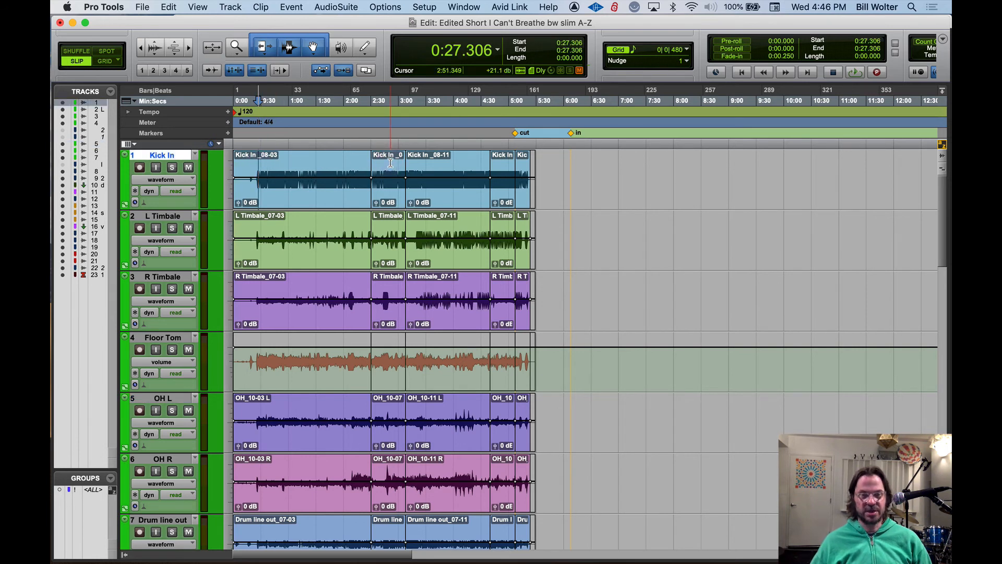
key(semicolon)
key(semicolon)
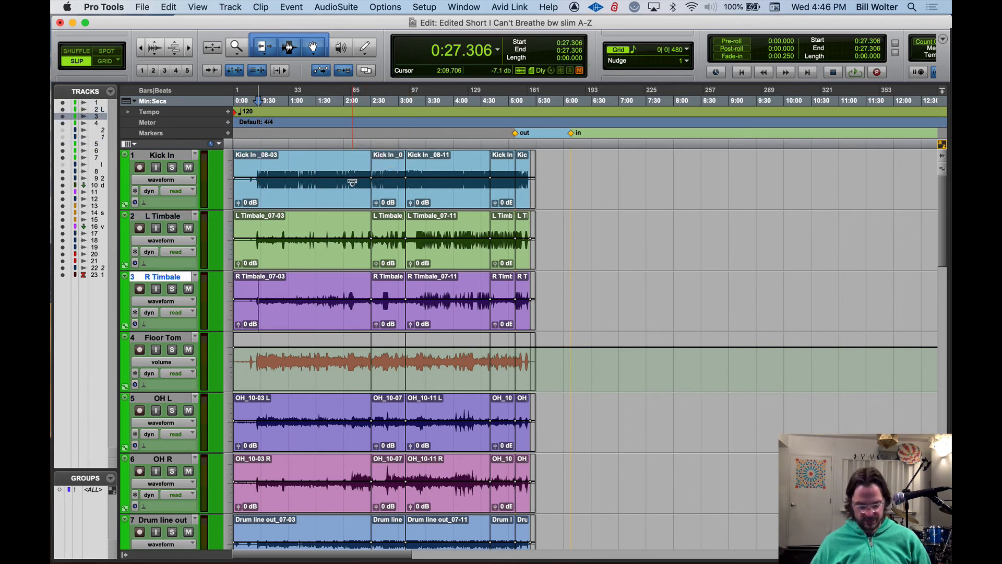
From Kick In's first clip, step the edit cursor forward through the clip boundaries to the last clip's start, then back to 2:30.329
click(276, 158)
click(364, 179)
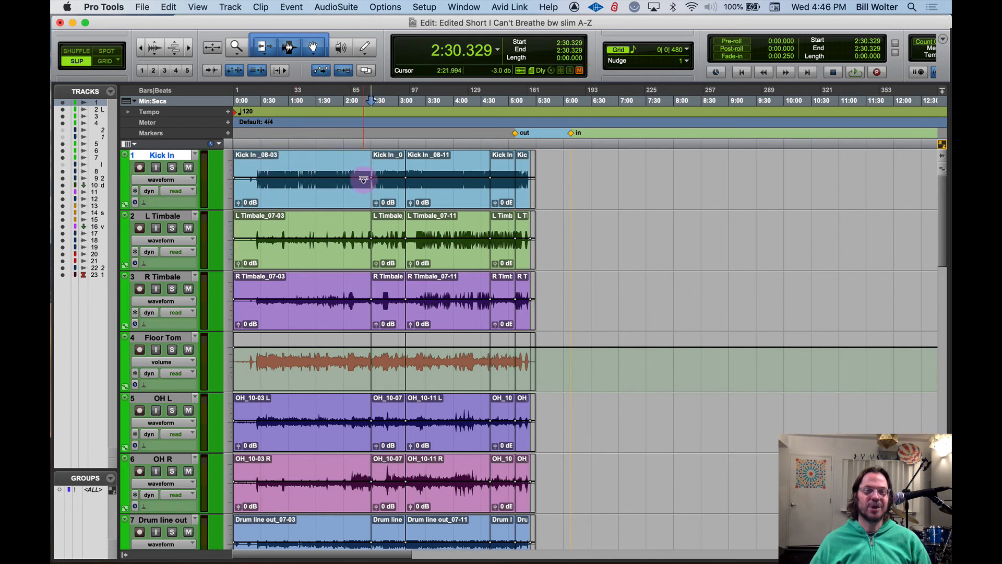
click(405, 161)
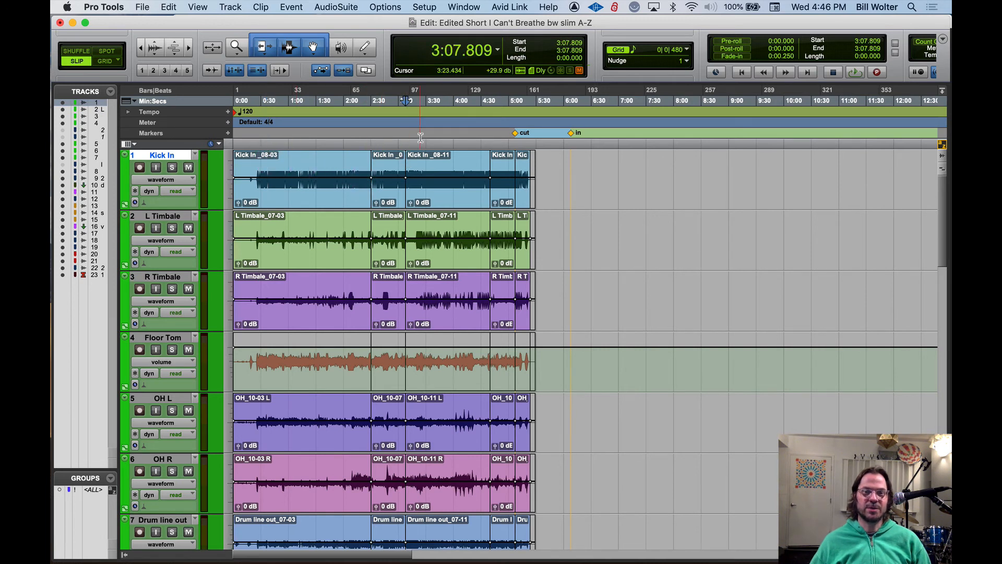
click(491, 104)
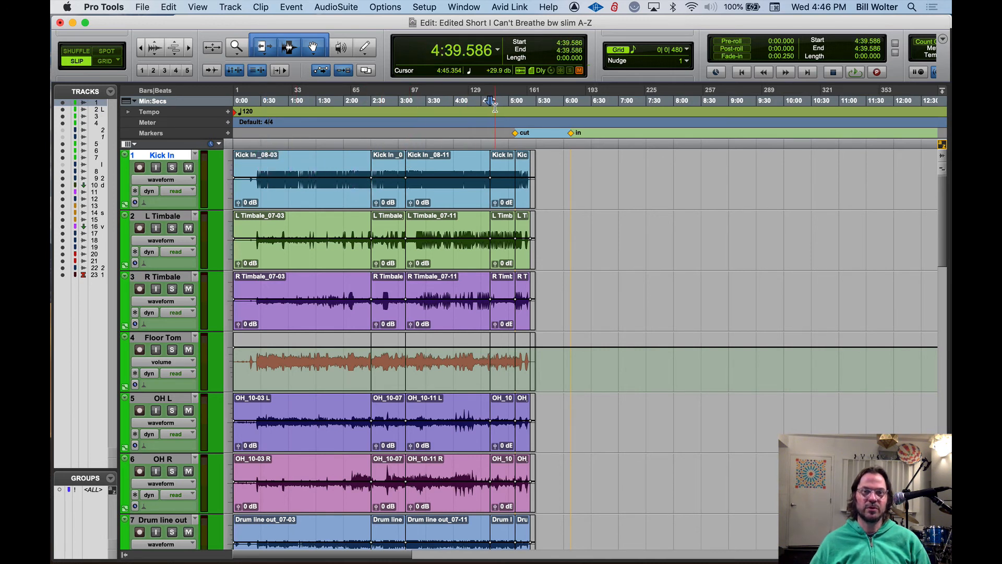
key(Tab)
key(alt+Tab)
key(alt+Tab)
key(alt+Tab)
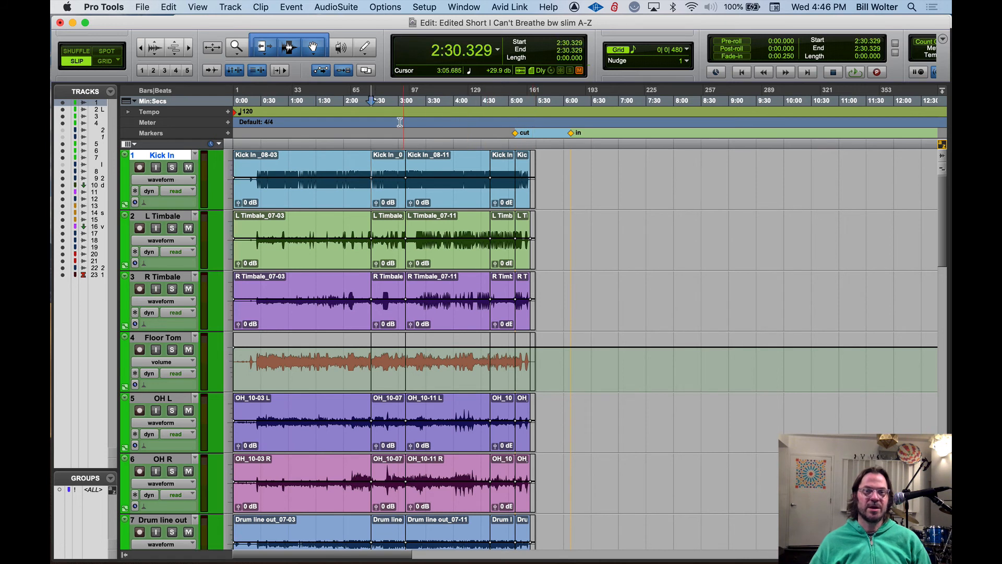
Return to the session start, step forward through three Kick In clip boundaries to 4:39.586, and step back to 3:07.809
key(Return)
key(Tab)
key(Tab)
key(Tab)
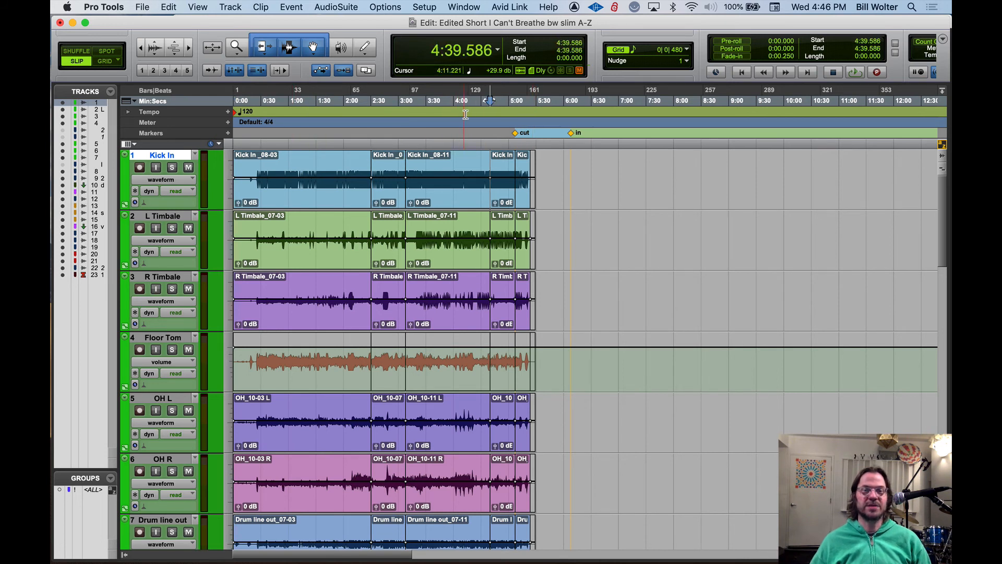
key(alt+Tab)
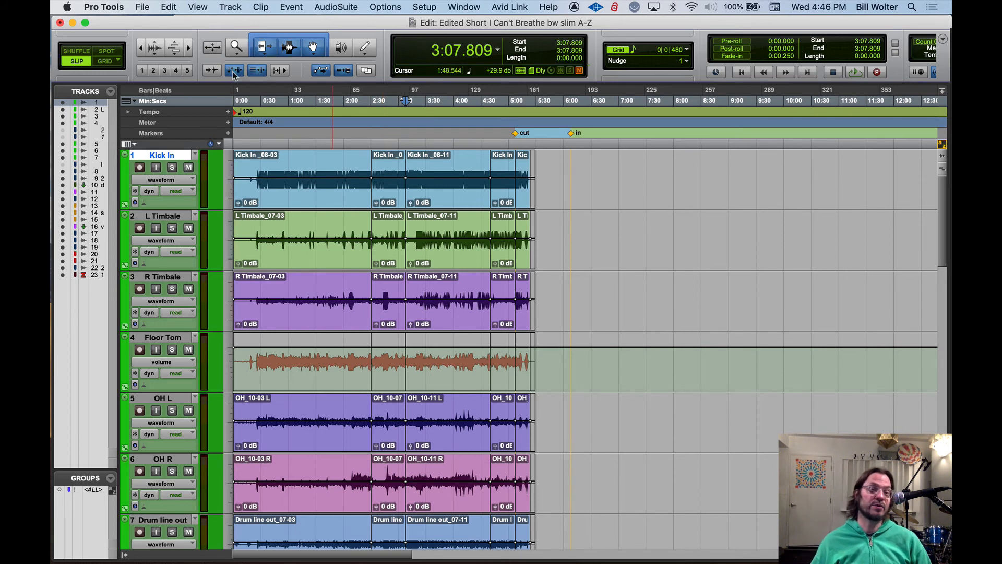
Turn Tab to Transient on and zoom in three levels around 0:49.834 on Kick In
click(211, 70)
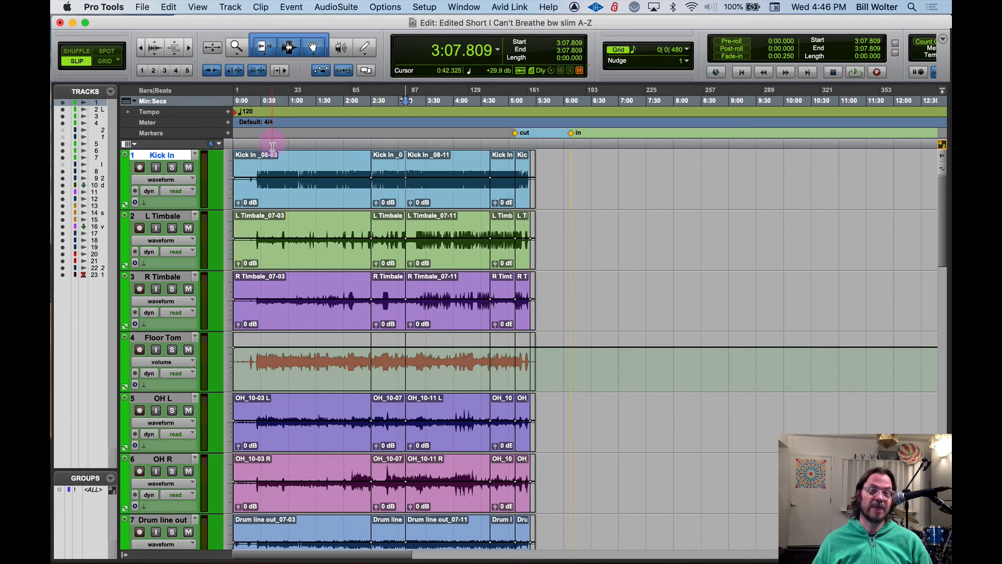
click(278, 167)
key(t)
key(t)
key(t)
key(t)
key(t)
key(t)
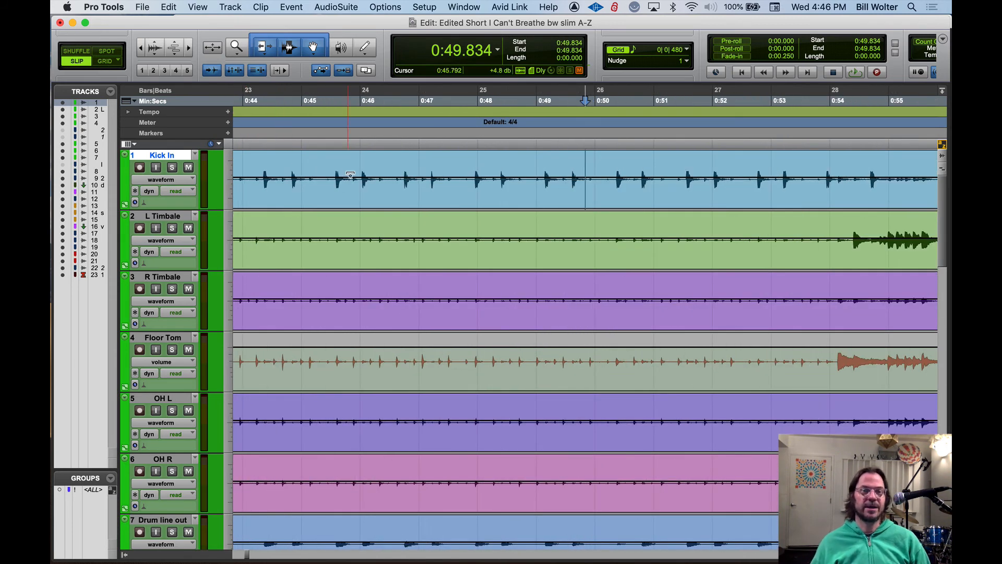
Place the edit cursor on Kick In just after 0:45 and step forward through three transients to 0:46.629
click(325, 157)
key(Tab)
key(Tab)
key(Tab)
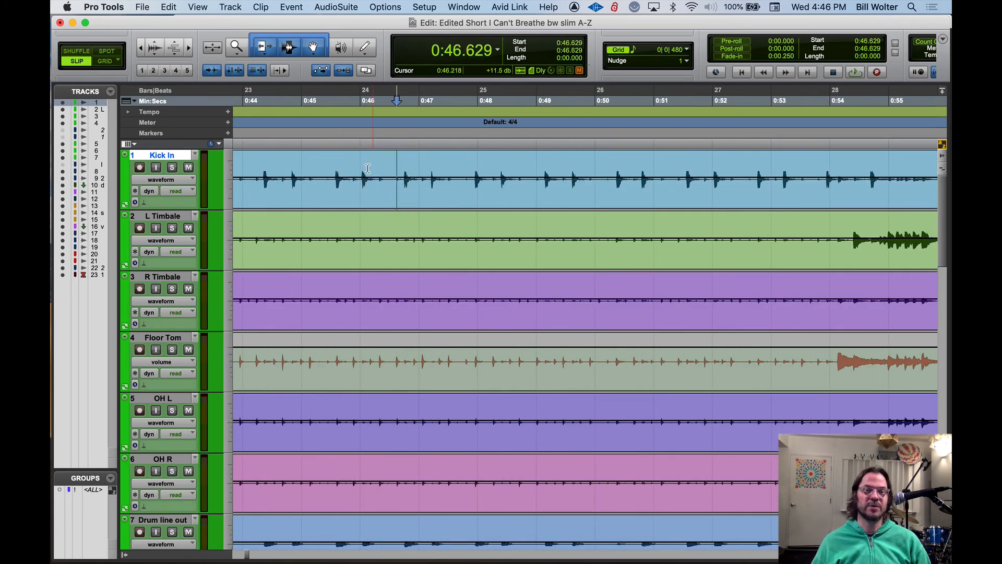
Separate the Kick In clip at 0:45.525, 0:46.688, 0:48.266, 0:50.261, 0:52.458 and about 0:53.9
click(332, 166)
key(b)
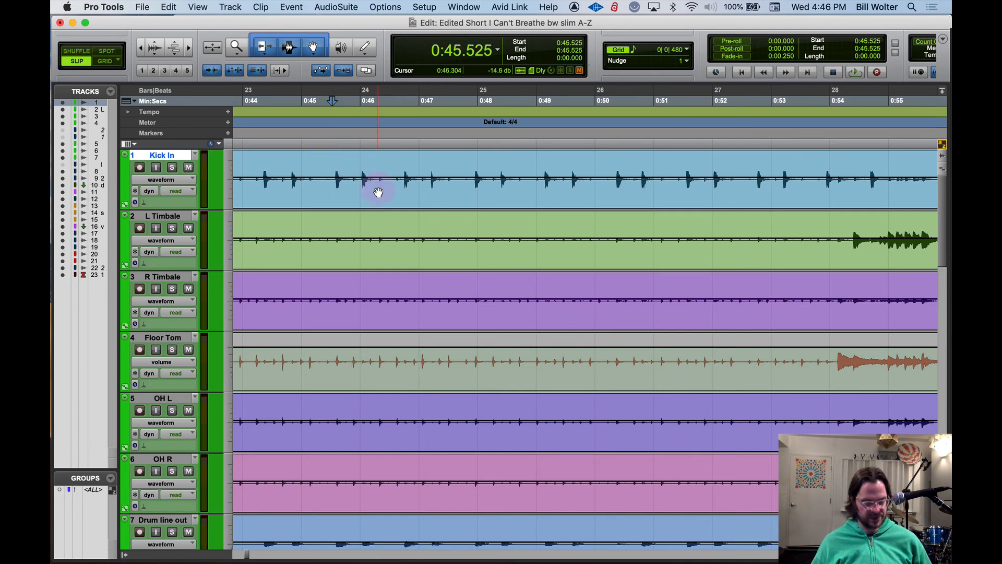
click(401, 165)
key(b)
click(493, 166)
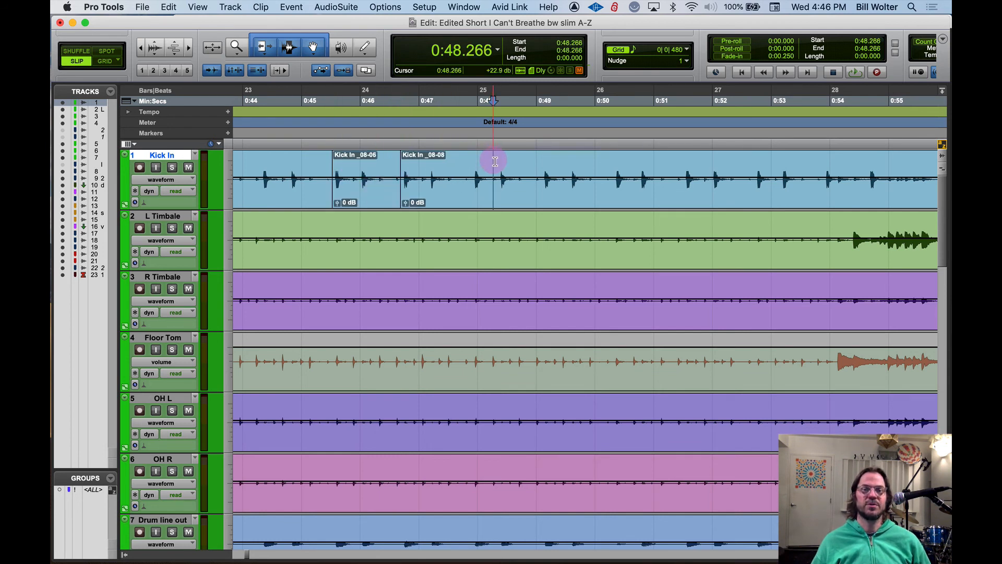
key(b)
click(611, 165)
key(b)
click(739, 166)
key(b)
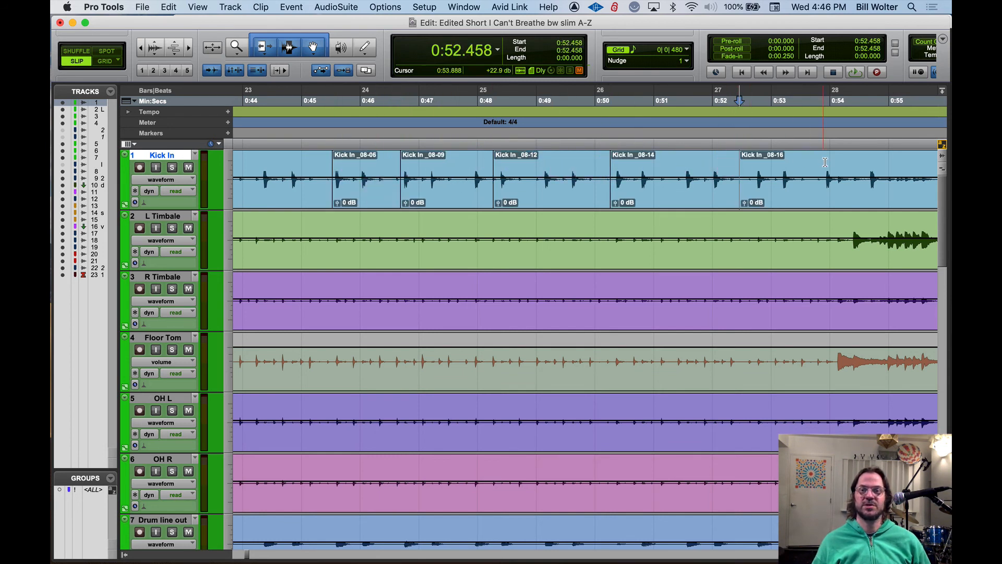
click(825, 165)
key(b)
Turn Tab to Transient off and step the edit cursor through Kick In's clip boundaries forward to 0:50.261, then back to 0:45.525
click(261, 165)
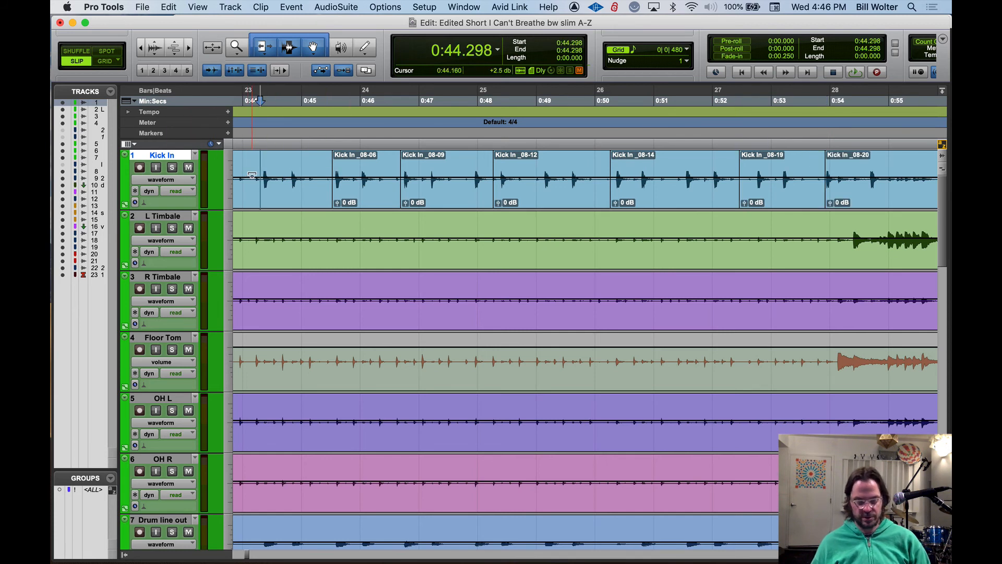
key(space)
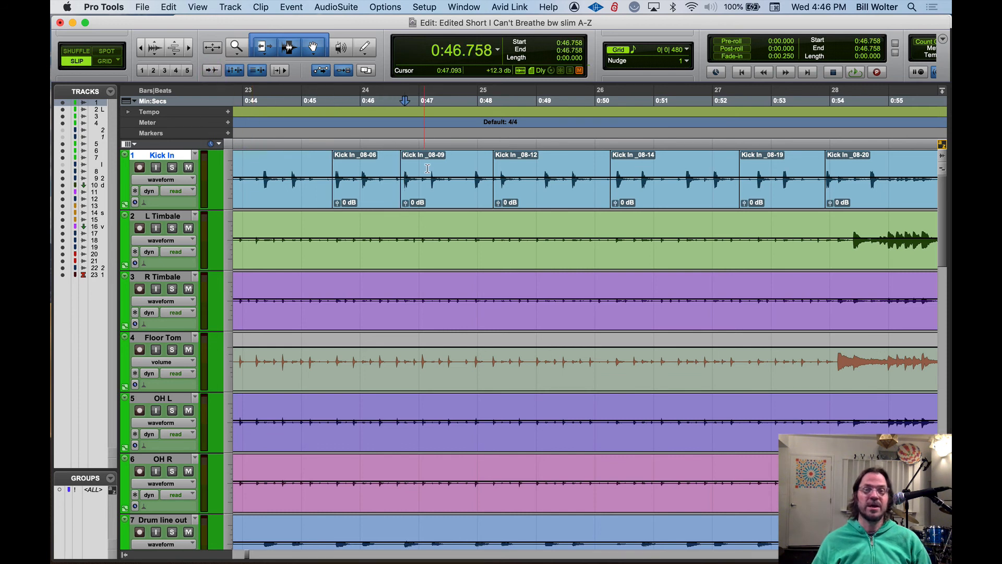
click(495, 168)
click(611, 159)
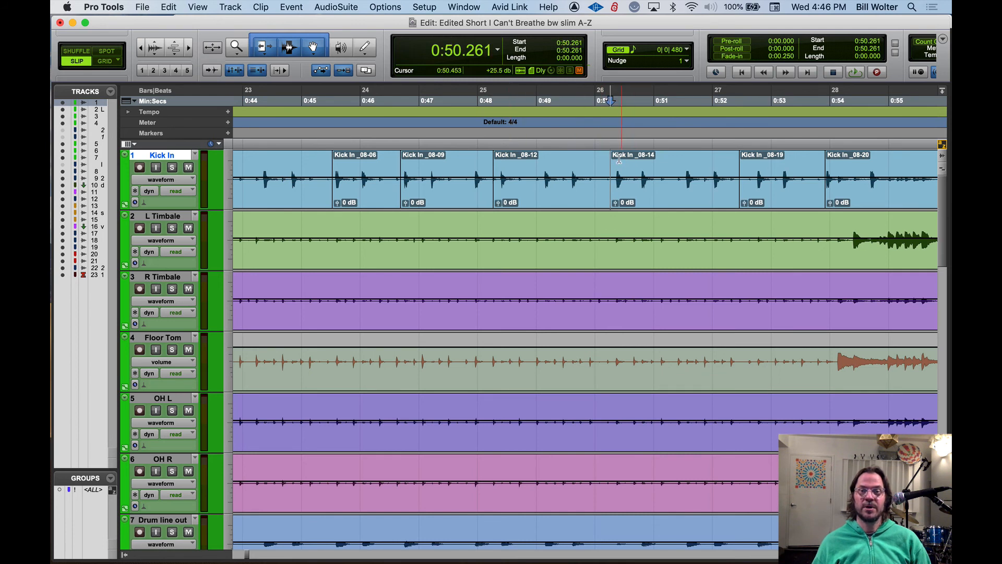
click(611, 105)
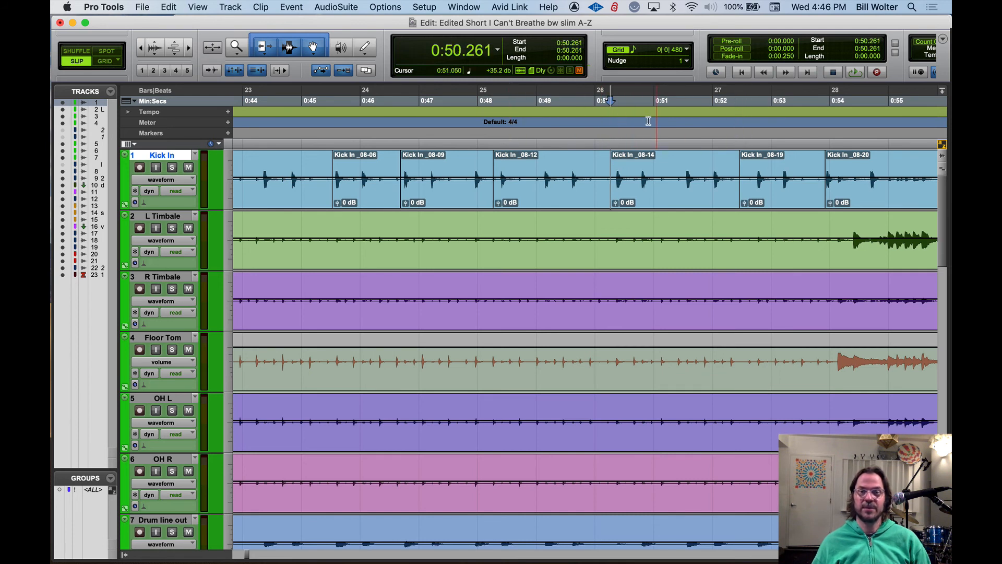
click(494, 104)
click(412, 104)
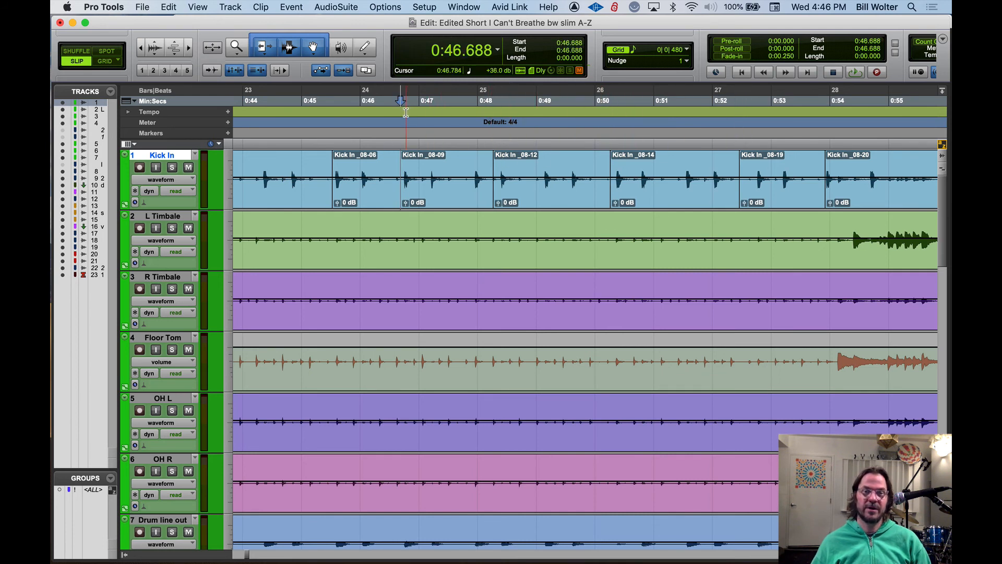
click(333, 105)
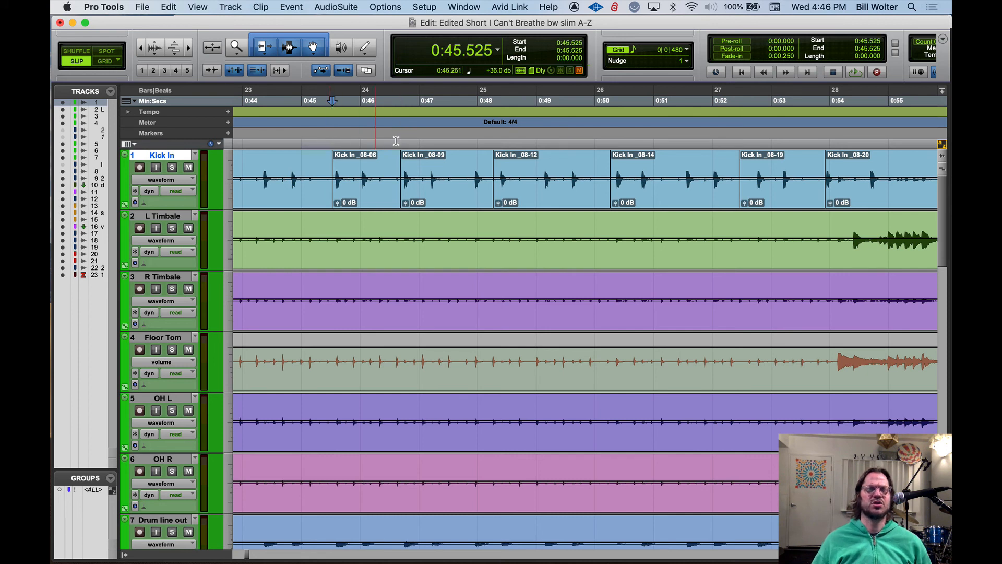
Undo all the Kick In clip separations and select the track's audio from 0:45.600 to 0:50.688
key(super+z)
key(super+z)
key(super+z)
key(super+z)
key(super+z)
key(super+z)
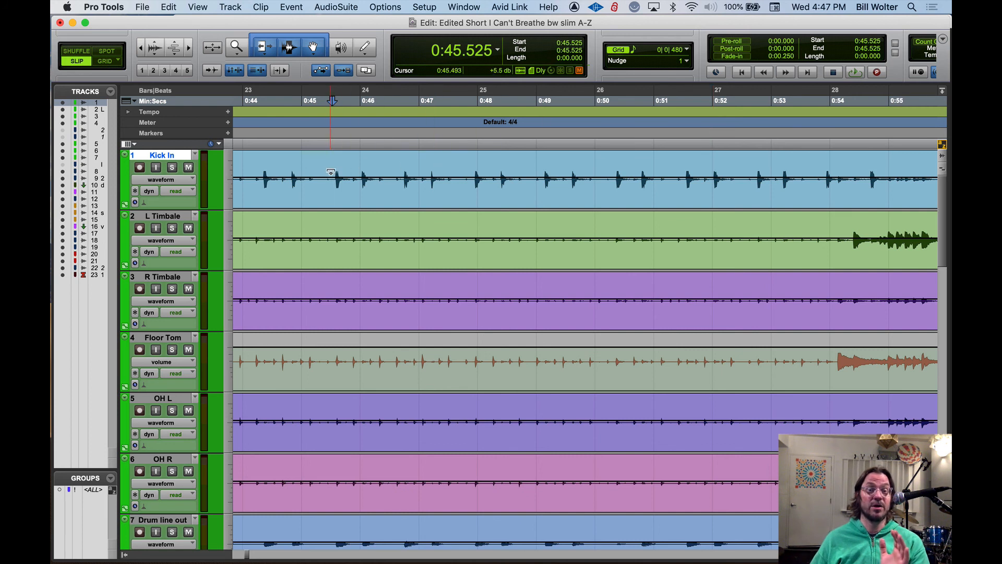
drag(337, 167, 634, 155)
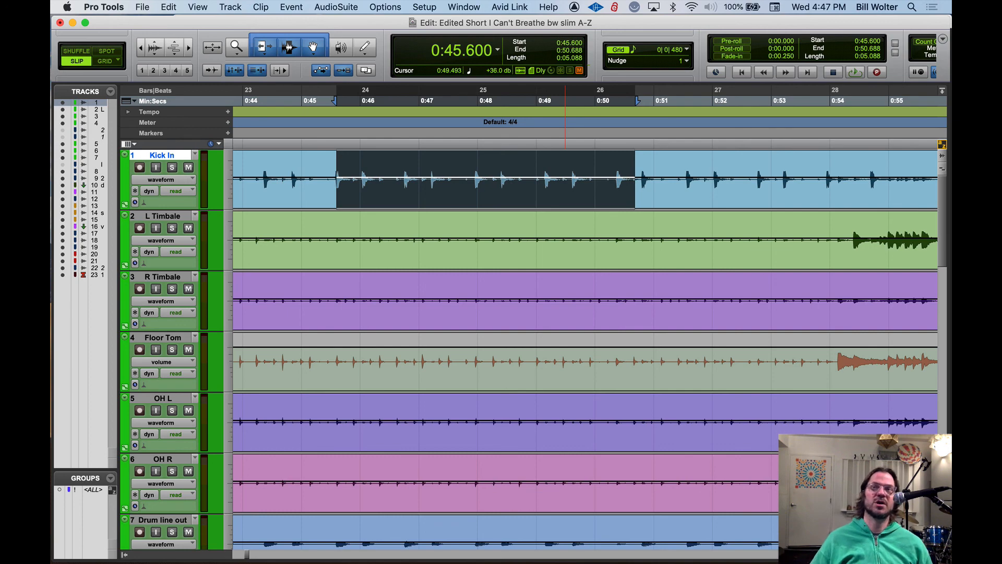
Switch to the Google Docs document "4. MUSX-178 Music II" in Chrome and highlight its list of favorite keyboard focus commands
drag(679, 563, 743, 43)
scroll(457, 294, down, 10)
scroll(457, 294, up, 15)
scroll(455, 292, down, 10)
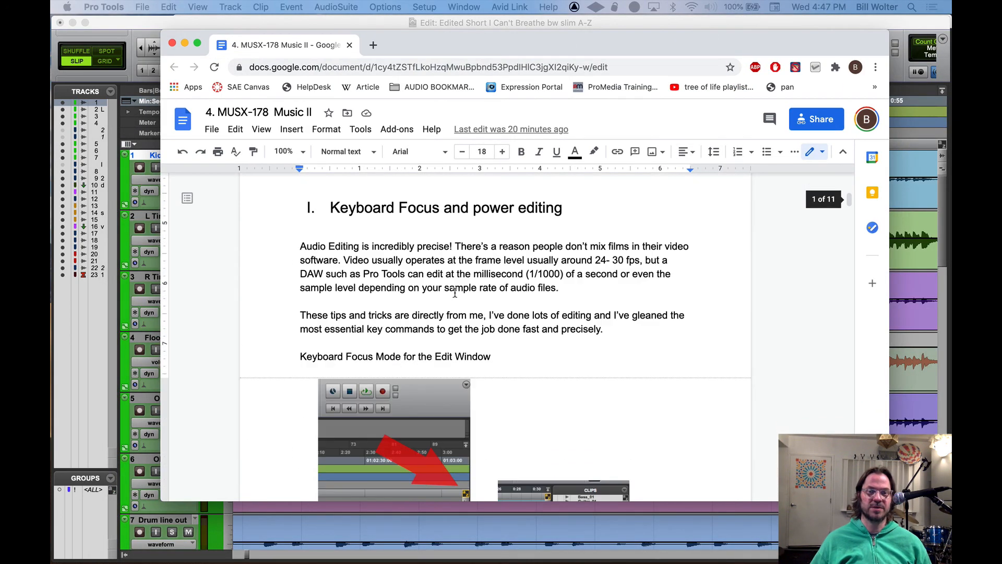
scroll(454, 291, down, 3)
scroll(454, 290, up, 2)
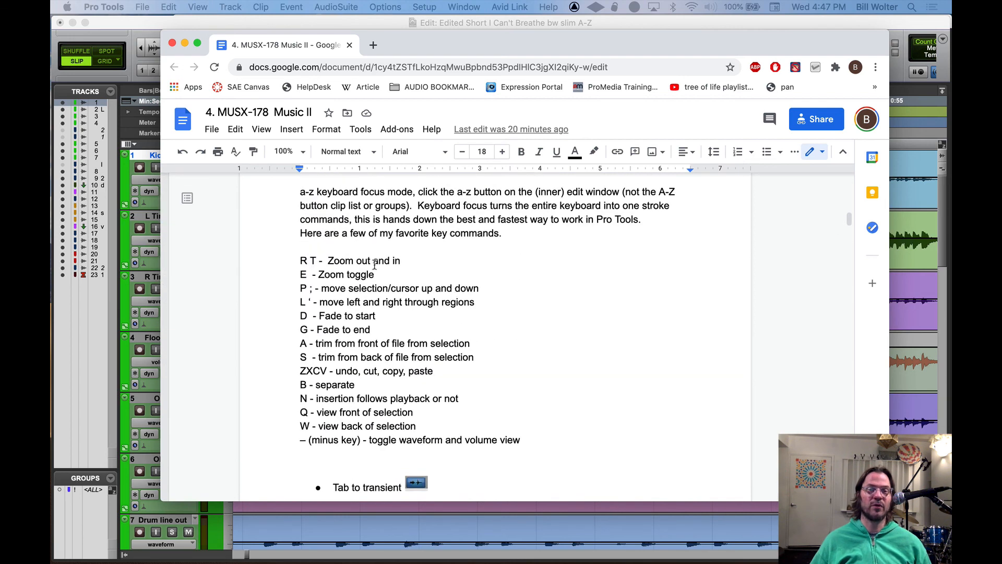
drag(303, 258, 528, 440)
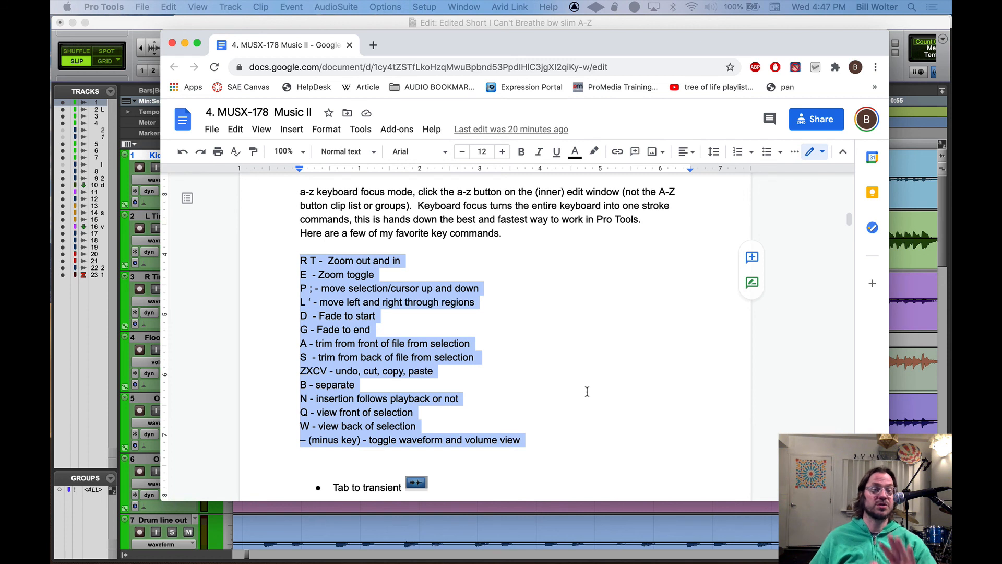